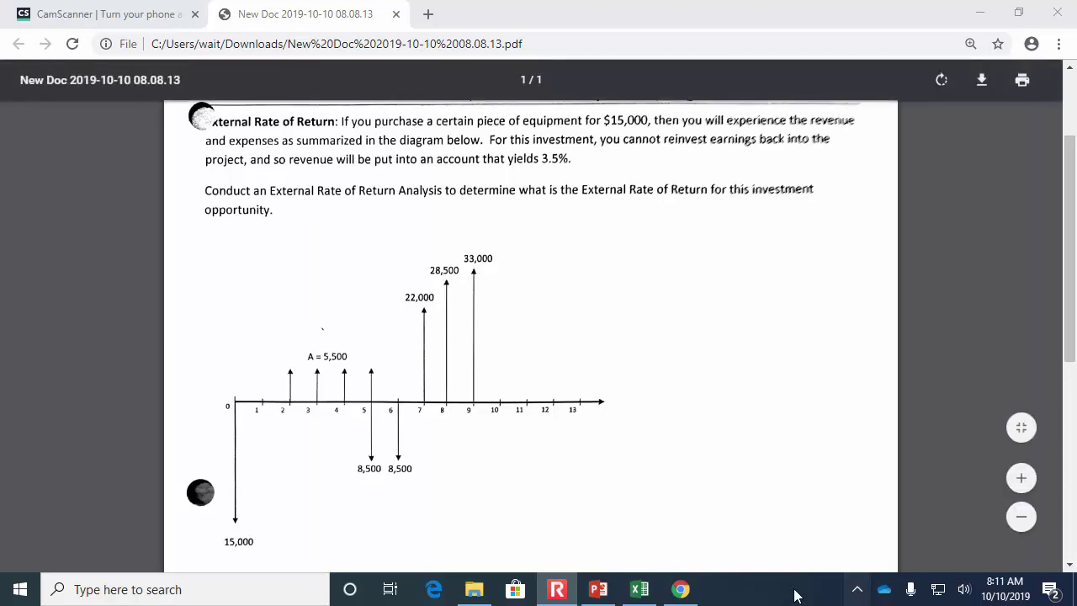
Step: Switch to the External Rate of Return workbook in Excel and paste the copied problem screenshot at cell J5
{"action": "left_click", "coordinate": [641, 590]}
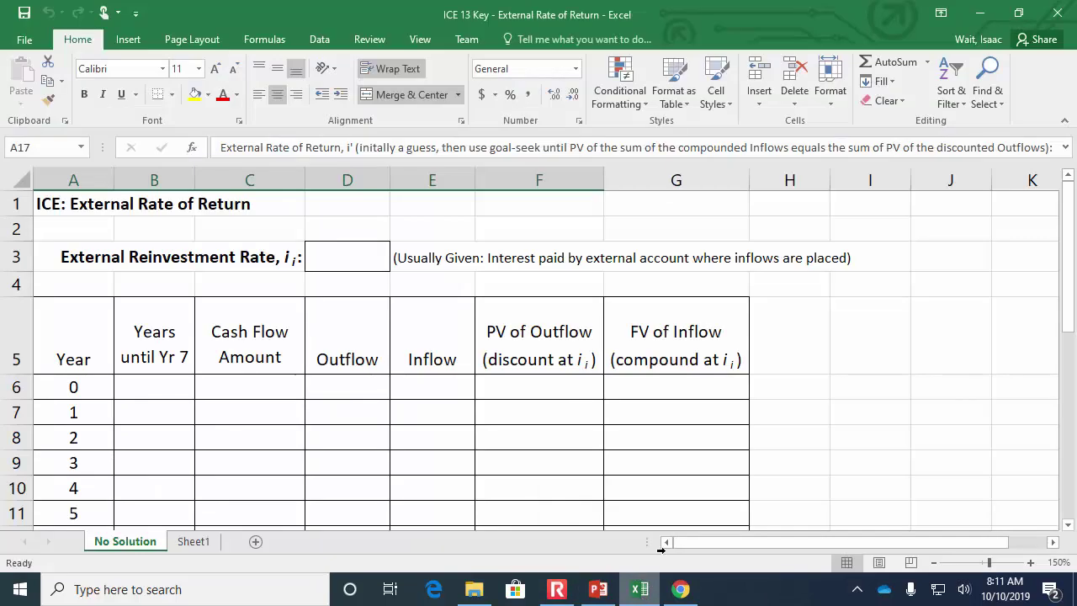
{"action": "left_click", "coordinate": [936, 563]}
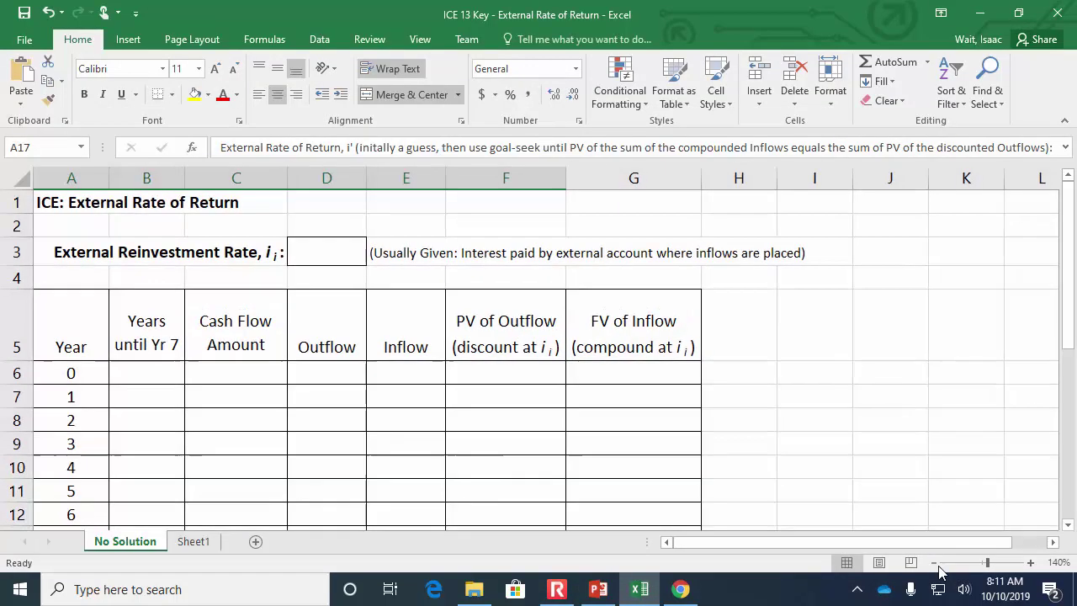
{"action": "left_click", "coordinate": [935, 562]}
{"action": "left_click", "coordinate": [934, 562]}
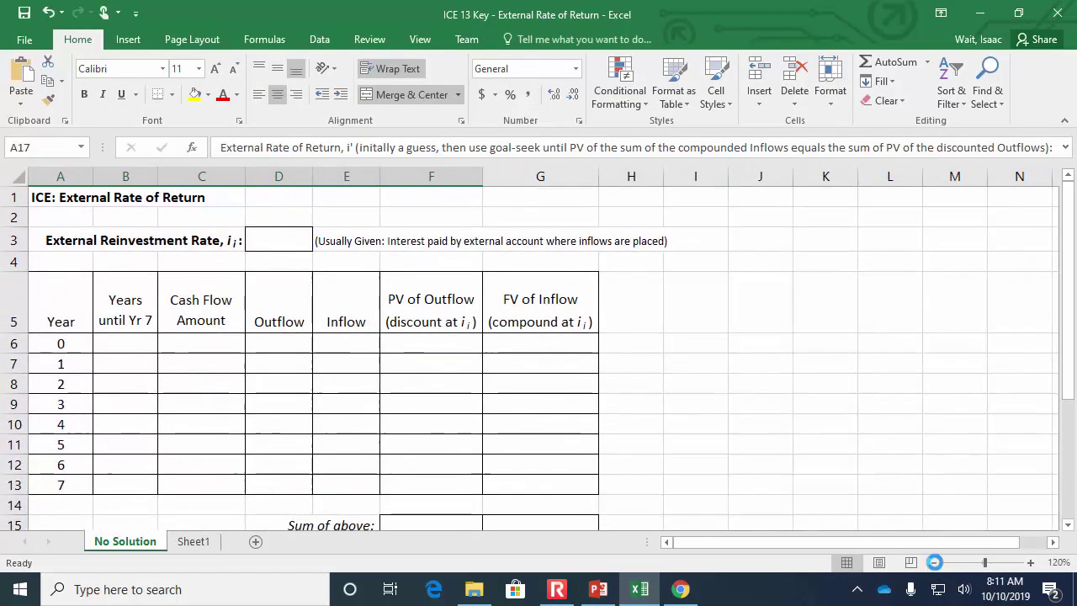
{"action": "left_click", "coordinate": [677, 283]}
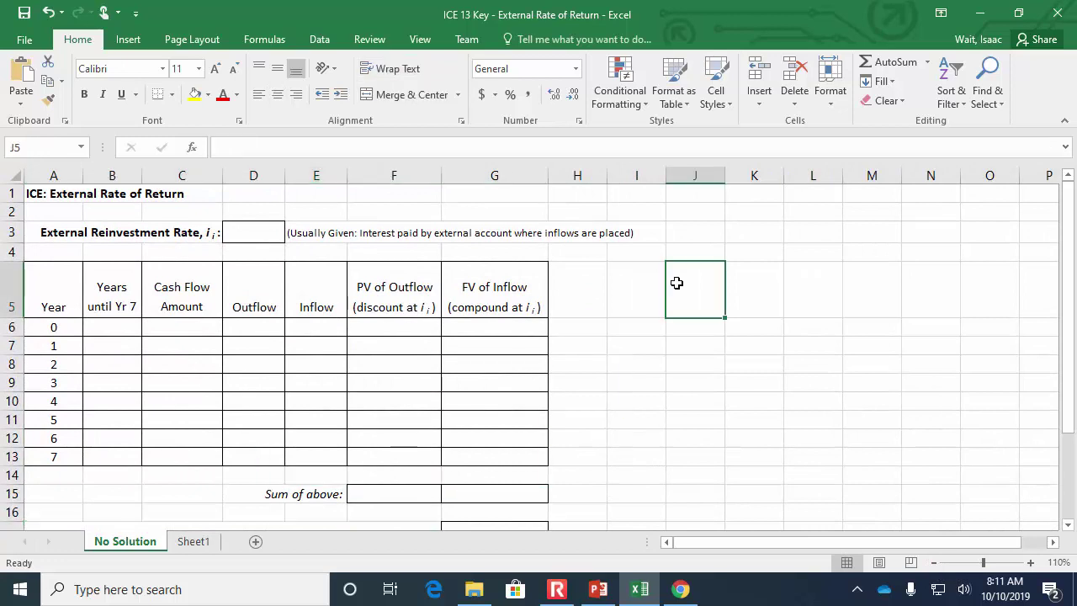
{"action": "key", "text": "ctrl+v"}
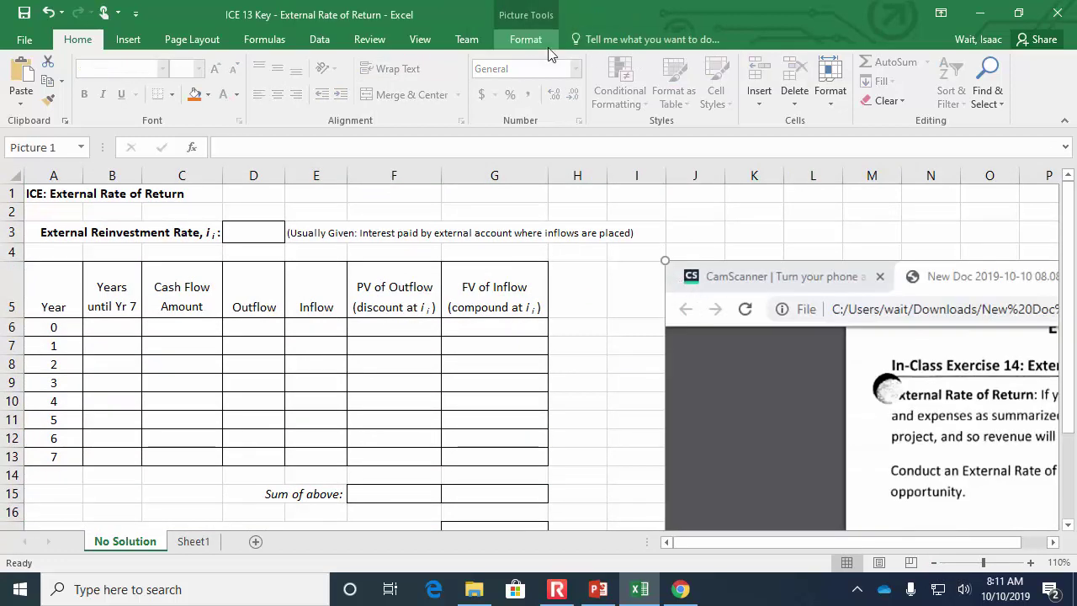
Step: Crop the browser header and dark margin off the pasted screenshot and move the picture up beside the table
{"action": "left_click", "coordinate": [519, 40]}
{"action": "left_click", "coordinate": [916, 74]}
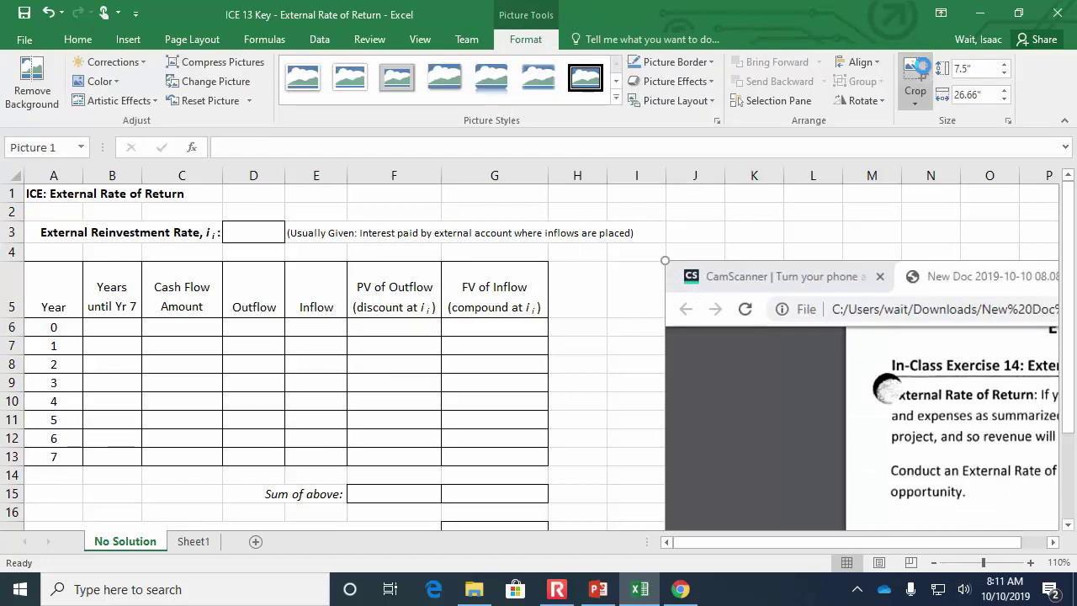
{"action": "left_click_drag", "start_coordinate": [665, 265], "coordinate": [945, 435]}
{"action": "left_click", "coordinate": [828, 240]}
{"action": "left_click", "coordinate": [1005, 491]}
{"action": "left_click_drag", "start_coordinate": [1005, 491], "coordinate": [787, 287]}
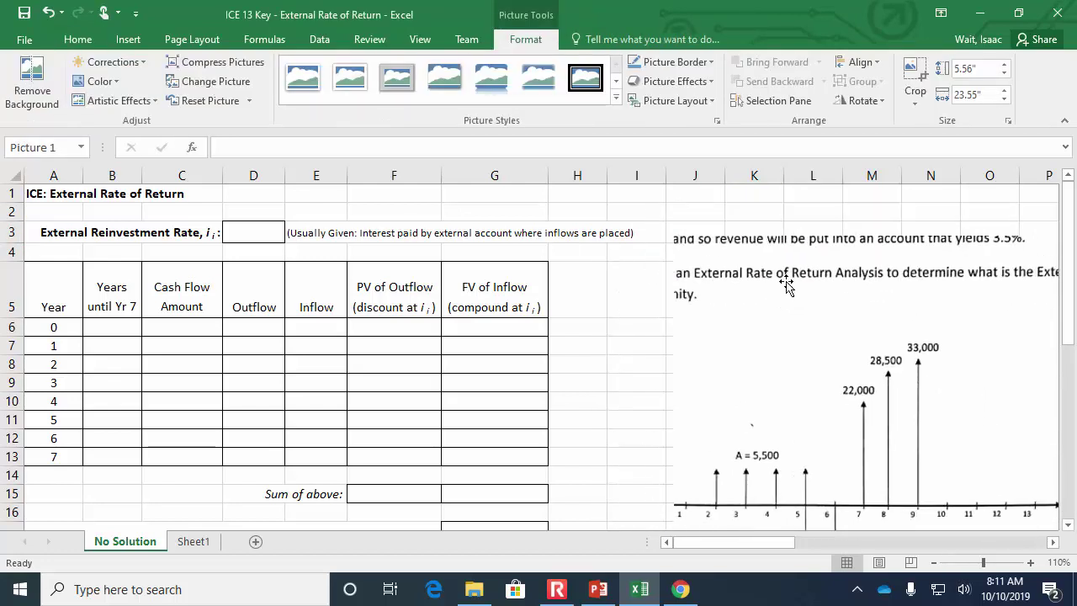
Step: Crop the unneeded right and lower parts of the picture to a size of about 7.61 by 4.06 inches
{"action": "left_click", "coordinate": [960, 562]}
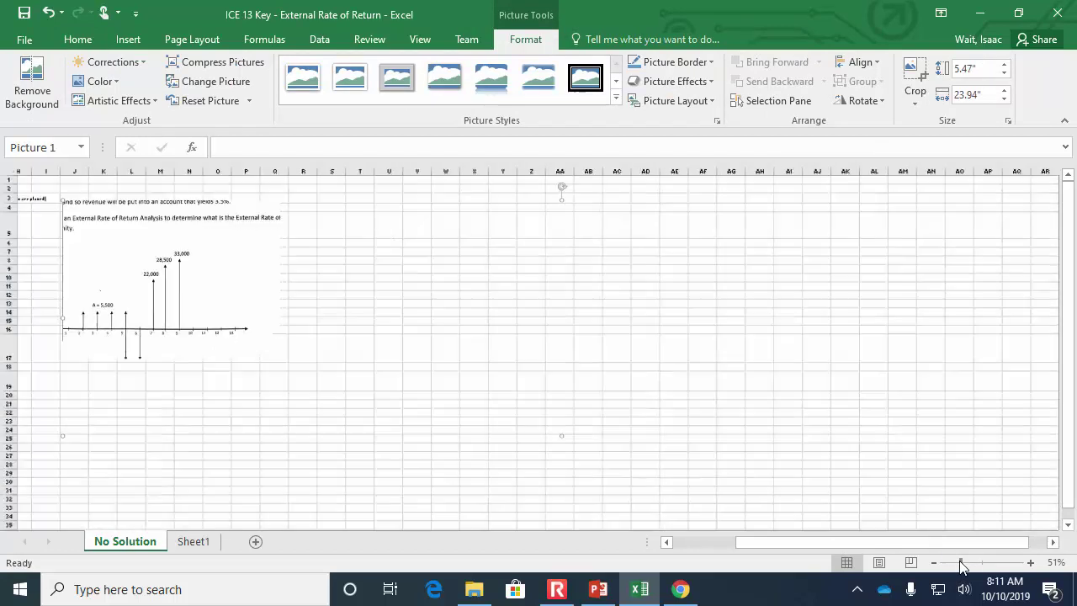
{"action": "left_click", "coordinate": [915, 80]}
{"action": "left_click_drag", "start_coordinate": [1025, 418], "coordinate": [362, 365]}
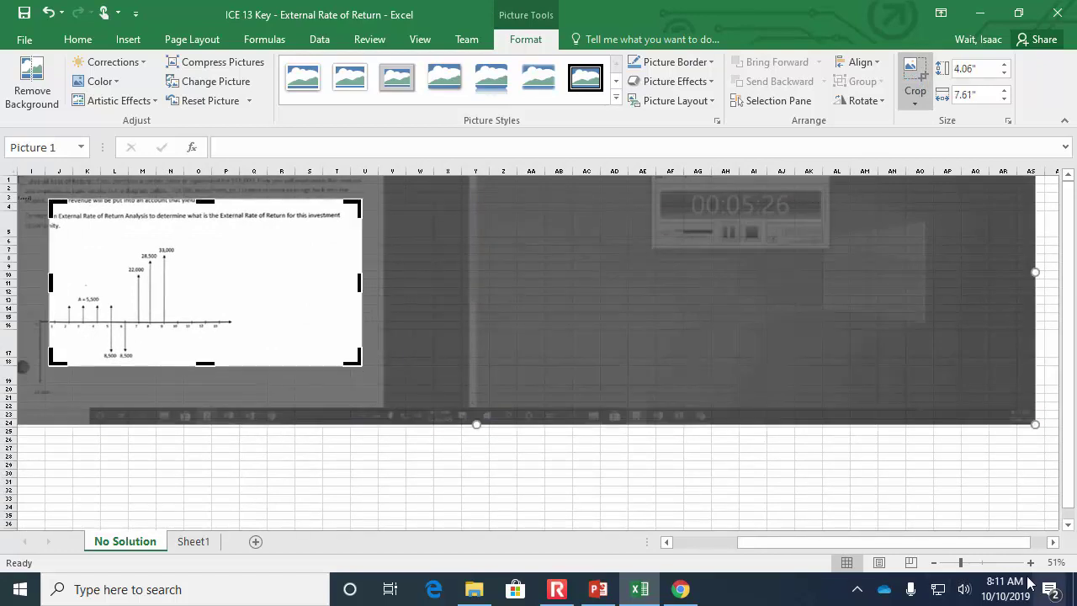
Step: Adjust the crop to keep only the cash flow diagram, cutting the problem text and including year 0 with its full 15,000 arrow
{"action": "left_click_drag", "start_coordinate": [983, 546], "coordinate": [899, 552]}
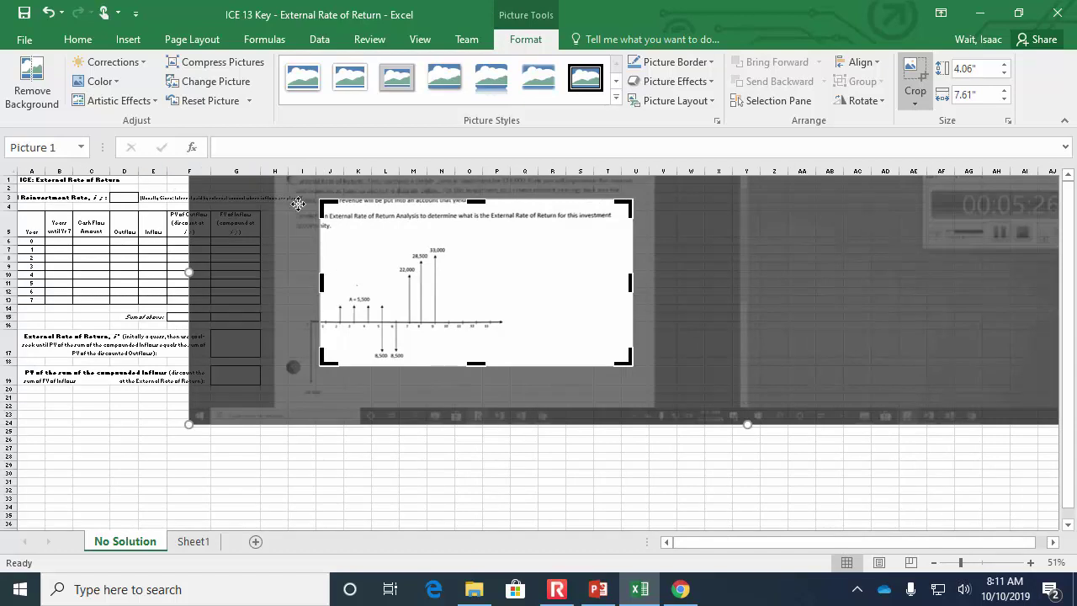
{"action": "left_click_drag", "start_coordinate": [306, 218], "coordinate": [293, 241]}
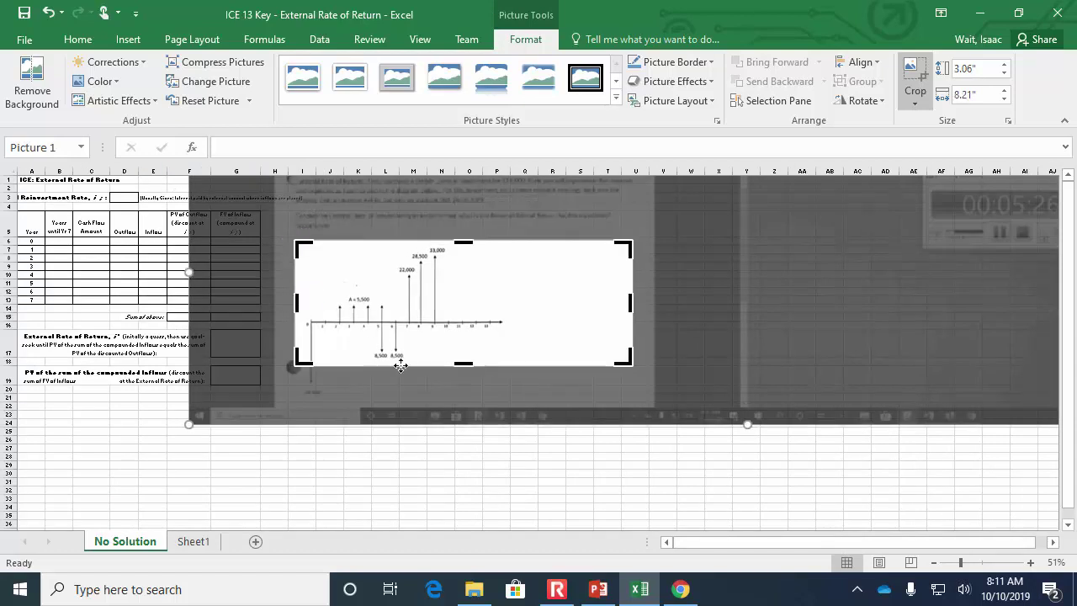
{"action": "left_click_drag", "start_coordinate": [464, 367], "coordinate": [464, 401]}
{"action": "left_click", "coordinate": [469, 490]}
{"action": "left_click_drag", "start_coordinate": [960, 562], "coordinate": [976, 562]}
{"action": "left_click", "coordinate": [685, 258]}
{"action": "scroll", "coordinate": [680, 471], "scroll_direction": "up", "scroll_amount": 4}
{"action": "left_click", "coordinate": [702, 387]}
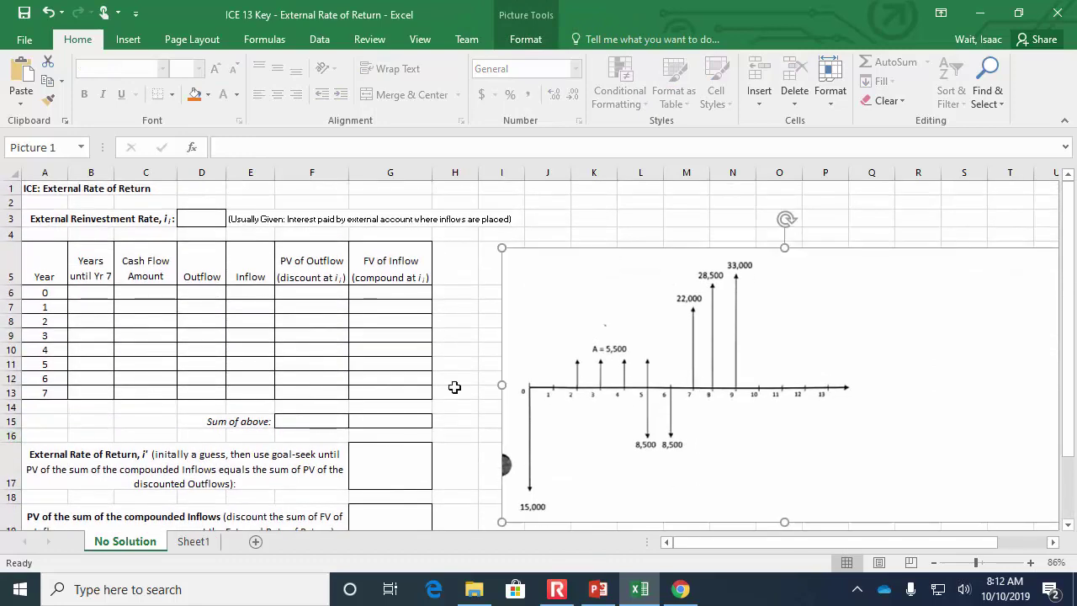
Step: Insert two blank rows above the year 7 row of the table
{"action": "left_click", "coordinate": [10, 392]}
{"action": "right_click", "coordinate": [12, 392]}
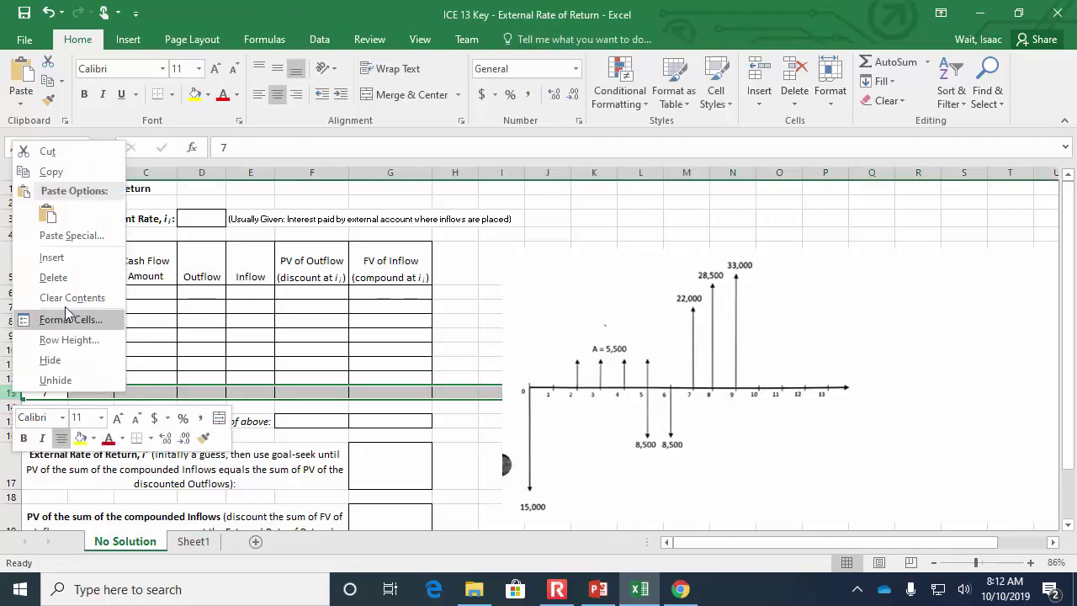
{"action": "left_click", "coordinate": [51, 257]}
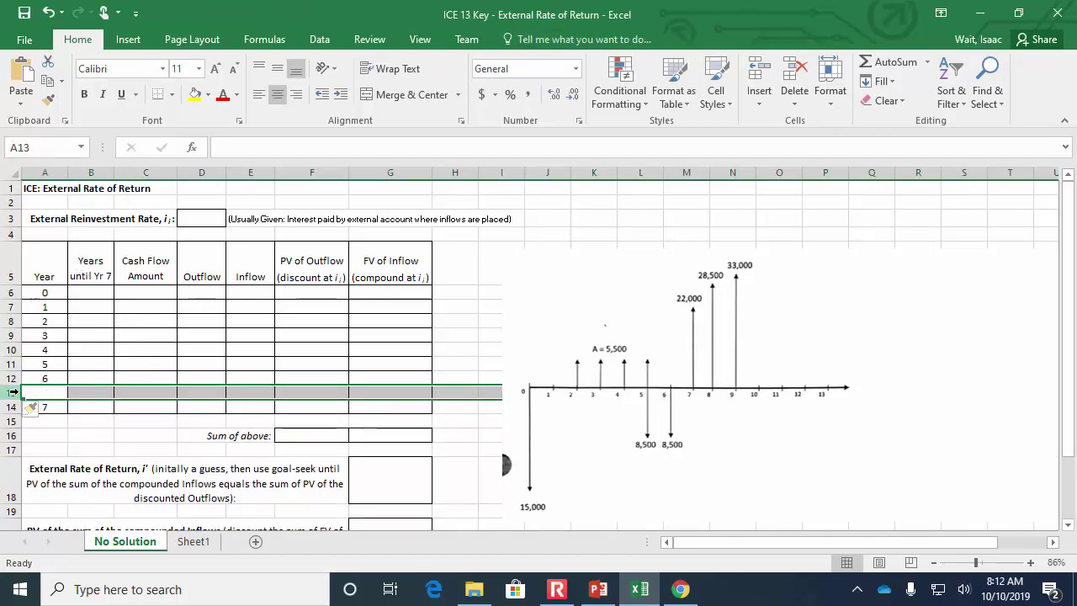
{"action": "right_click", "coordinate": [12, 392]}
{"action": "left_click", "coordinate": [84, 263]}
Step: Enter years 7, 8 and 9 in cells A13 to A15 of the Year column
{"action": "left_click", "coordinate": [49, 389]}
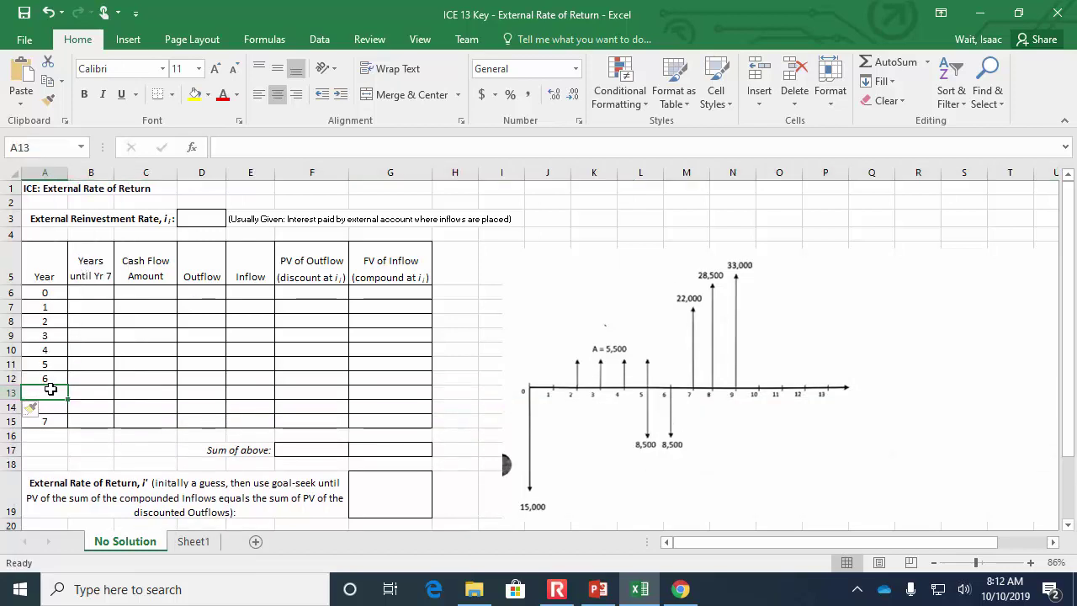
{"action": "type", "text": "7"}
{"action": "key", "text": "Return"}
{"action": "type", "text": "8"}
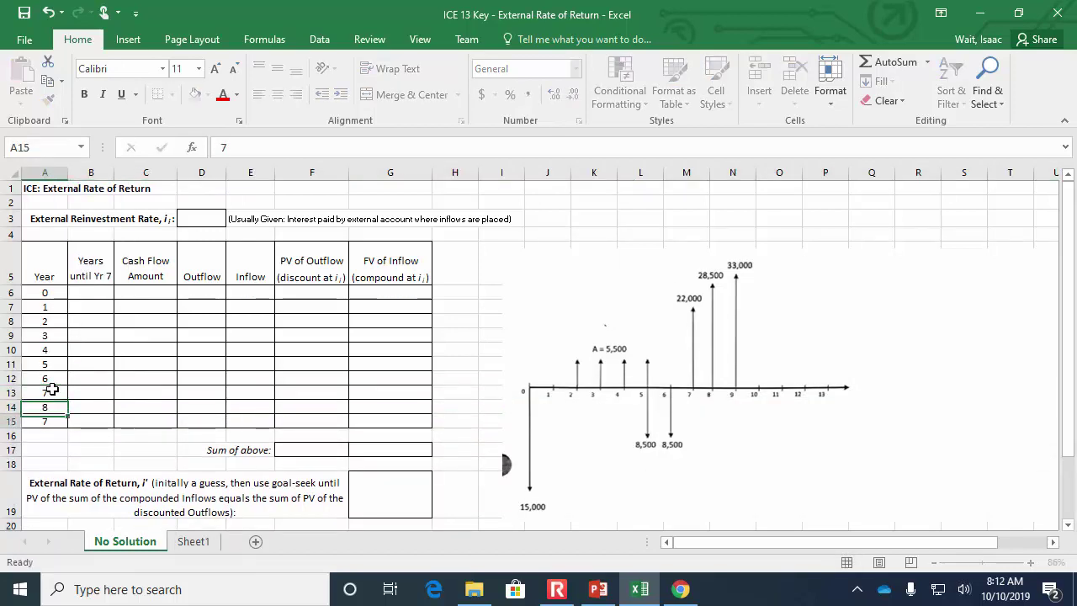
{"action": "key", "text": "Return"}
{"action": "type", "text": "9"}
{"action": "key", "text": "Return"}
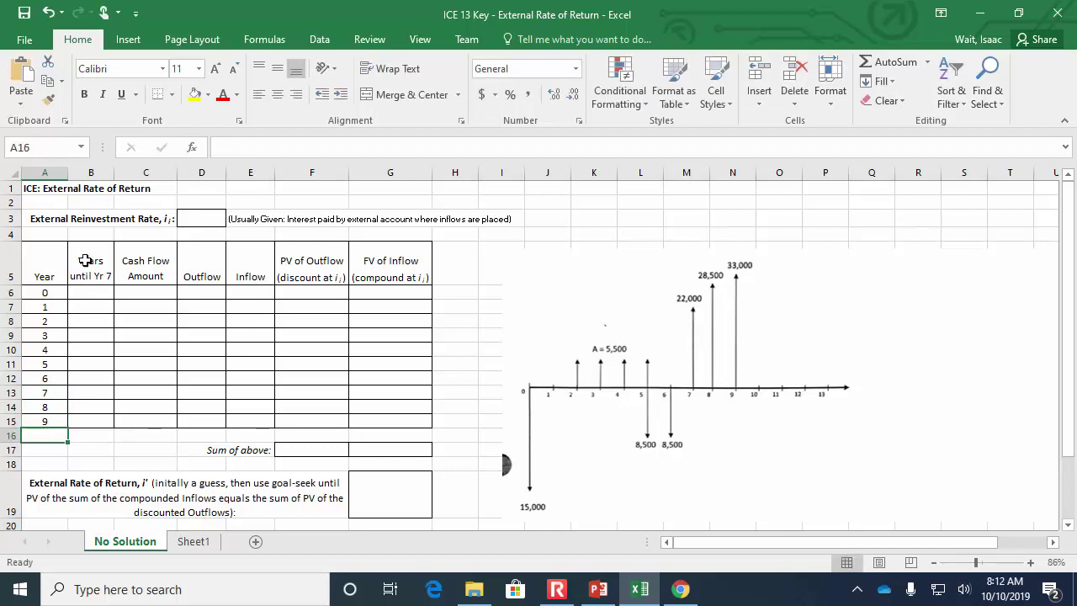
Step: Change the header in B5 to "Years until Yr 9"
{"action": "left_click", "coordinate": [84, 266]}
{"action": "left_click", "coordinate": [370, 147]}
{"action": "key", "text": "BackSpace"}
{"action": "key", "text": "BackSpace"}
{"action": "type", "text": "9"}
{"action": "key", "text": "Return"}
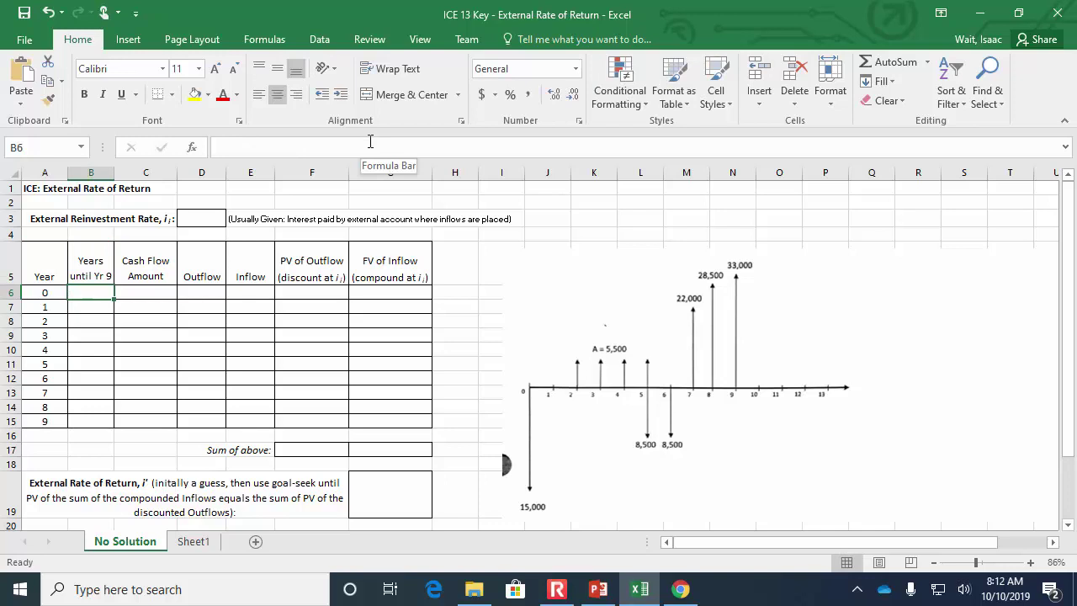
Step: Move the cash flow diagram close beside the table and collapse the ribbon to enlarge the work area
{"action": "left_click_drag", "start_coordinate": [612, 376], "coordinate": [596, 350]}
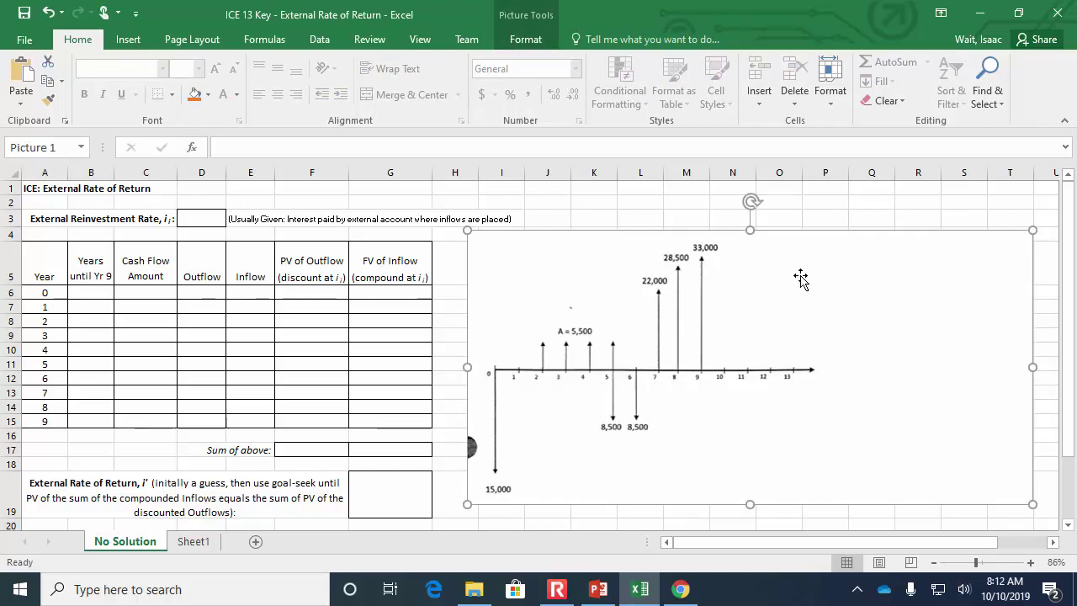
{"action": "left_click", "coordinate": [1063, 121]}
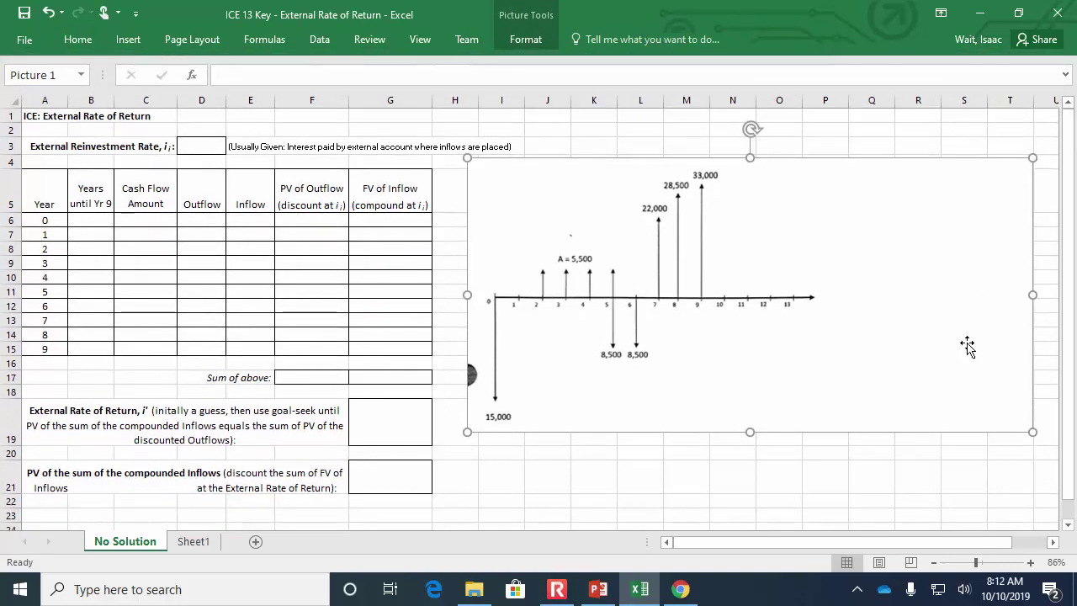
{"action": "left_click", "coordinate": [1030, 562]}
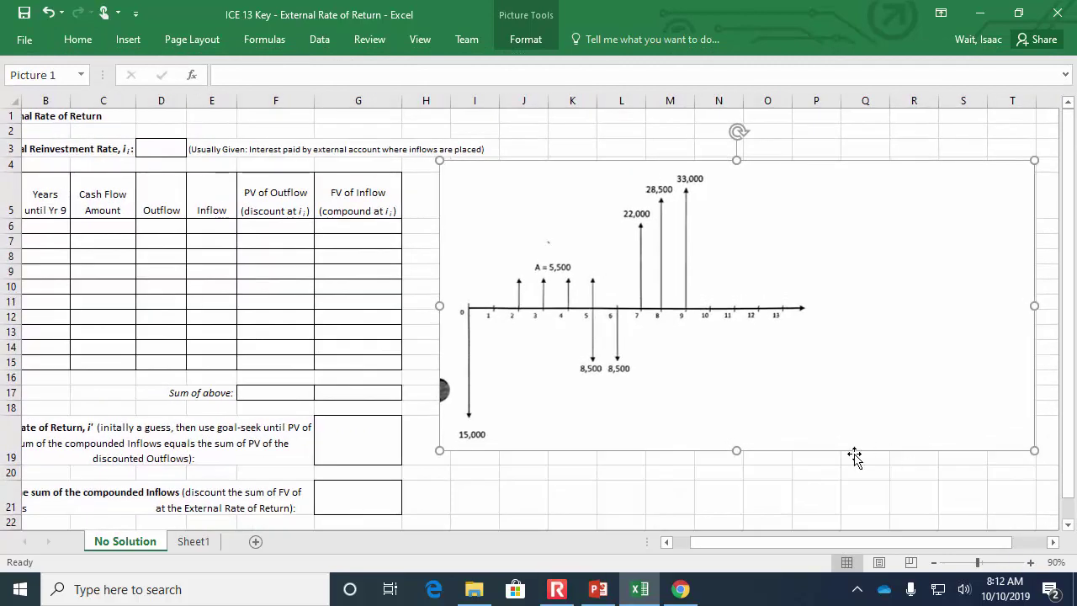
{"action": "left_click_drag", "start_coordinate": [847, 542], "coordinate": [758, 543]}
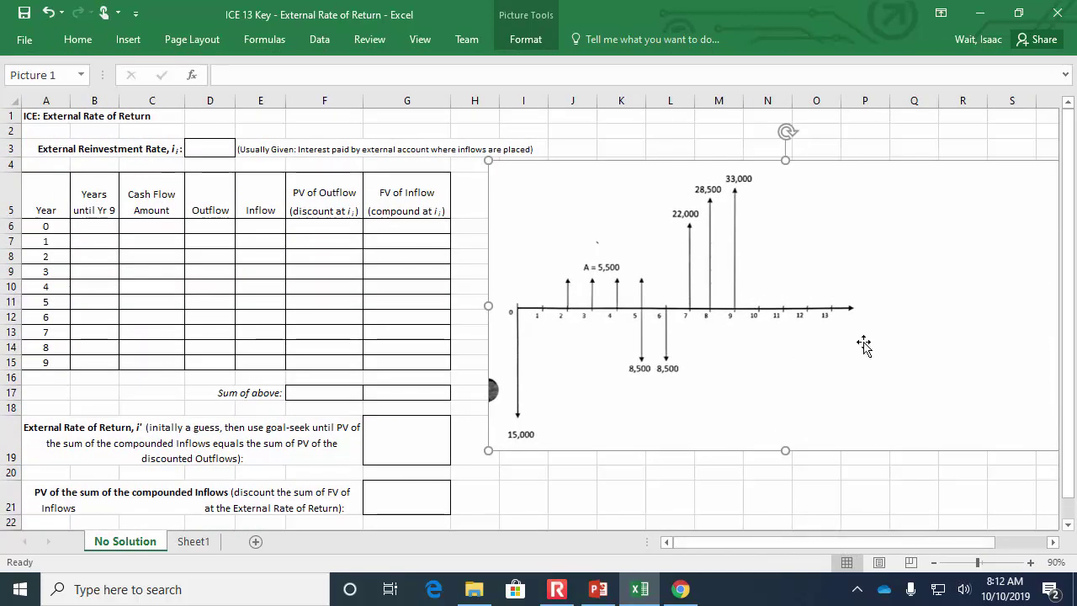
{"action": "left_click_drag", "start_coordinate": [842, 343], "coordinate": [836, 361]}
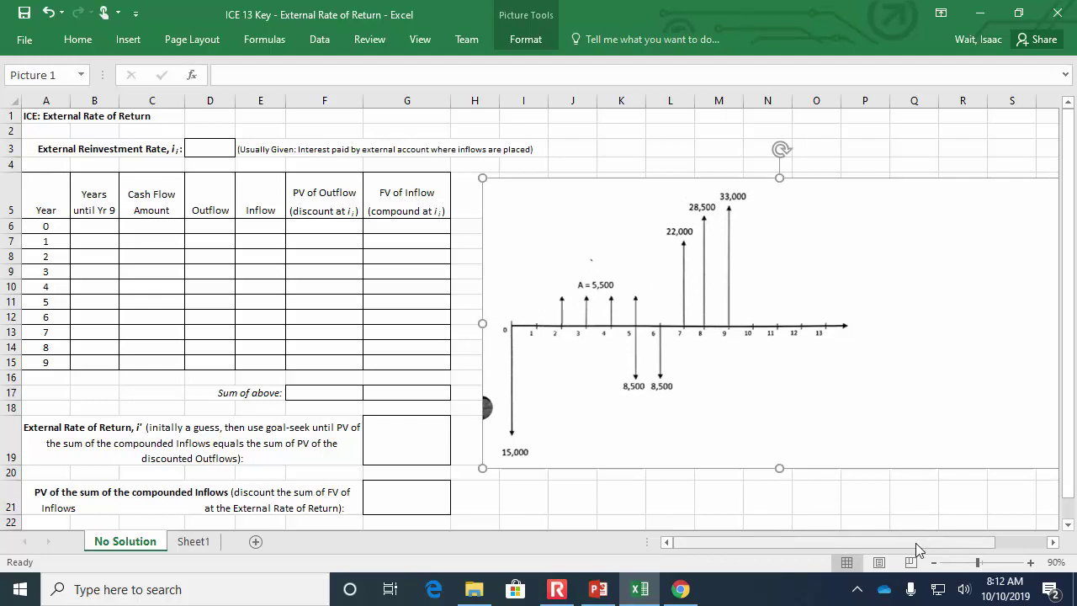
{"action": "left_click", "coordinate": [1030, 563]}
{"action": "left_click_drag", "start_coordinate": [860, 541], "coordinate": [731, 550]}
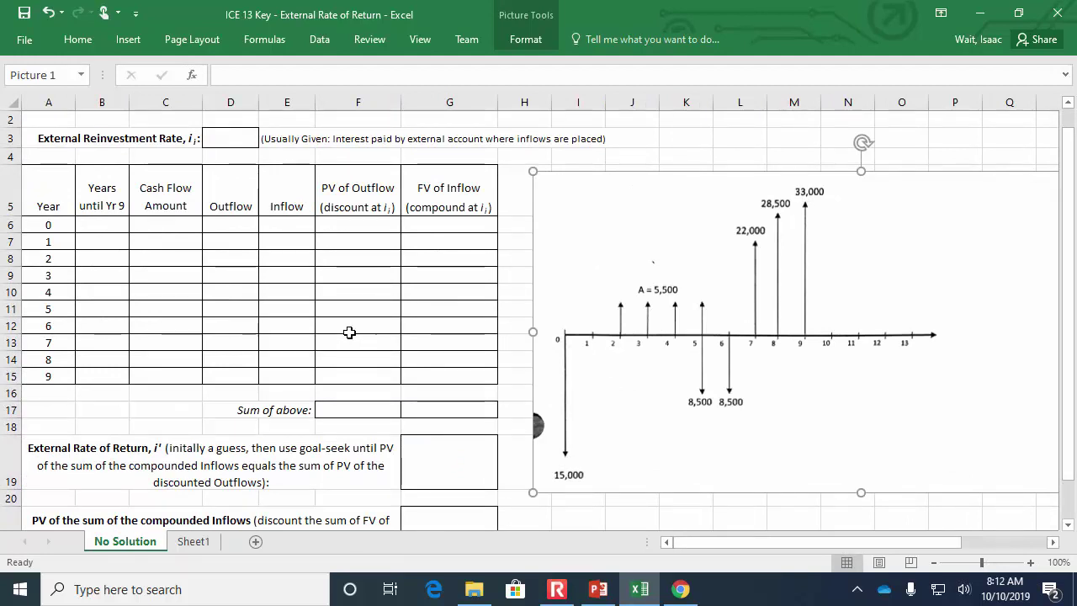
Step: Enter an external reinvestment rate of 0.035 in D3
{"action": "left_click", "coordinate": [220, 139]}
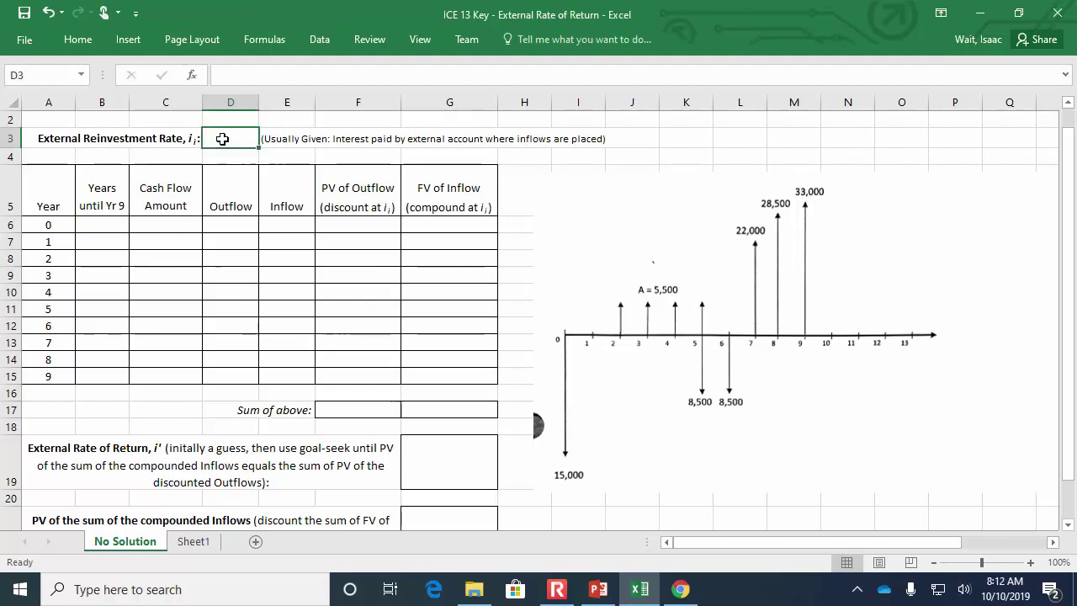
{"action": "type", "text": ".035"}
{"action": "key", "text": "Return"}
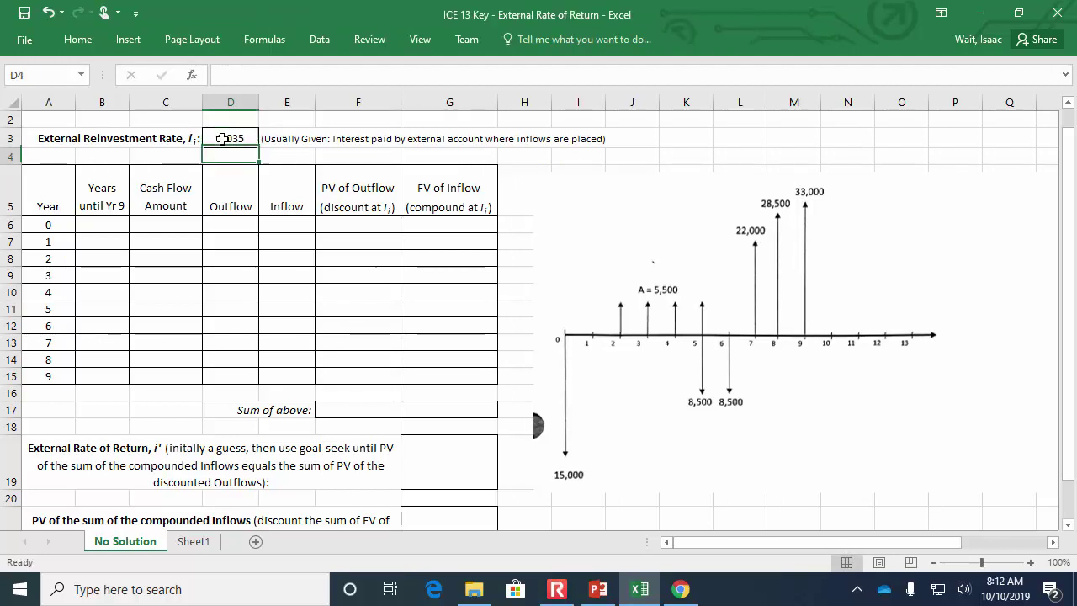
Step: Enter the formula =9-A6 in B6 and fill it down through B15
{"action": "double_click", "coordinate": [89, 226]}
{"action": "type", "text": "="}
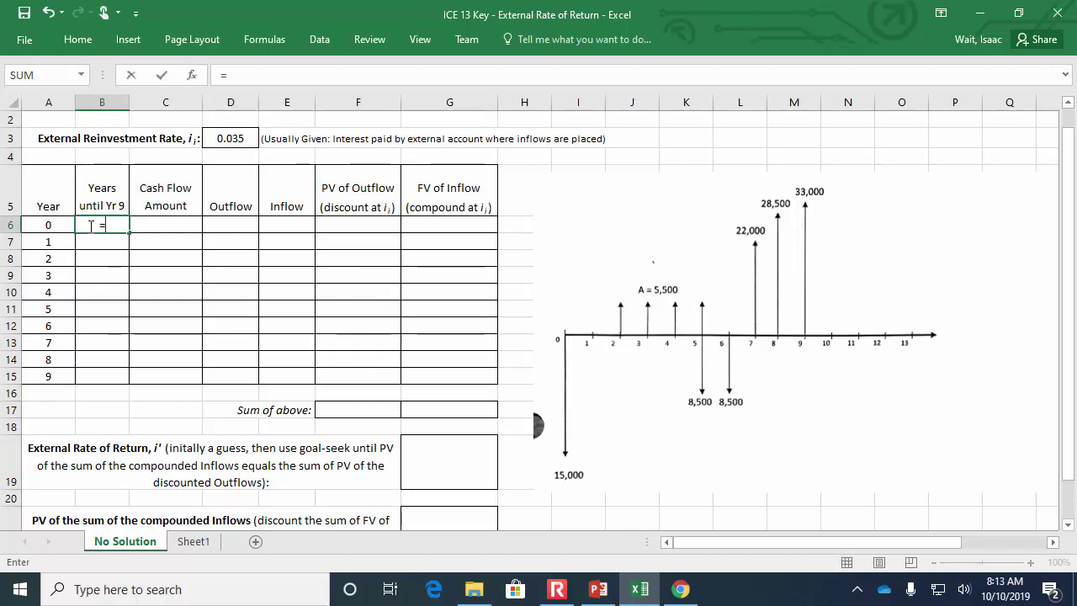
{"action": "type", "text": "9-A6"}
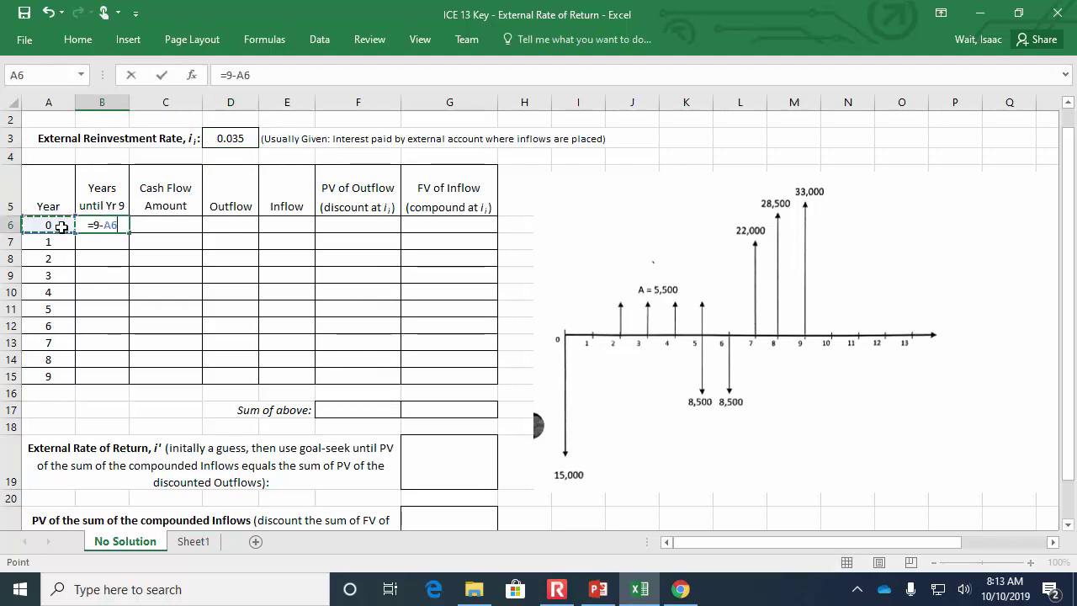
{"action": "key", "text": "Return"}
{"action": "left_click", "coordinate": [97, 223]}
{"action": "left_click_drag", "start_coordinate": [129, 231], "coordinate": [122, 380]}
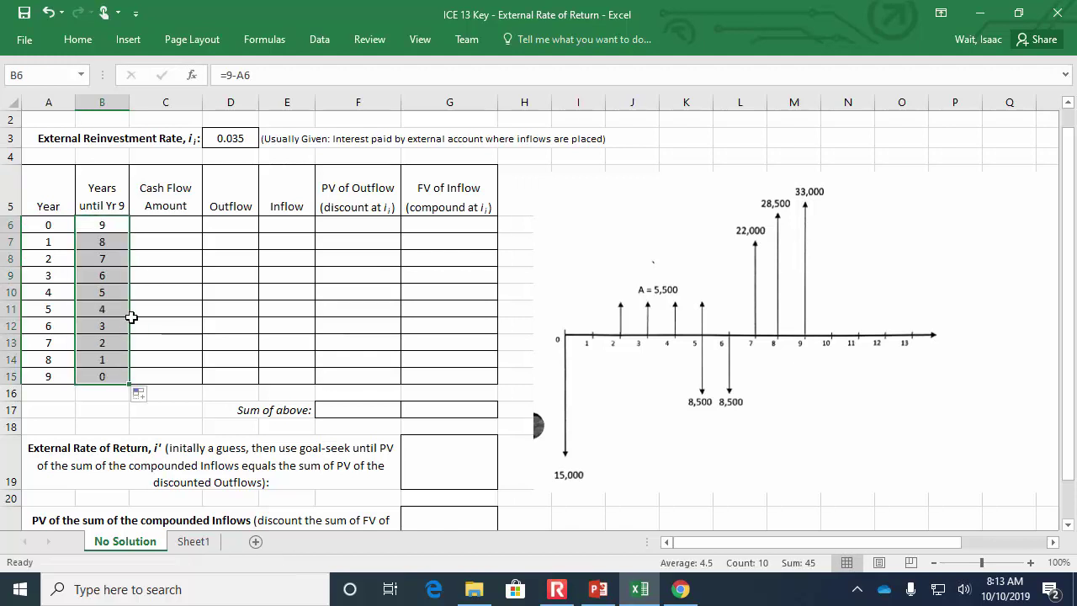
Step: Enter cash flow amounts of -15000 for year 0 and 0 for year 1
{"action": "left_click", "coordinate": [166, 221]}
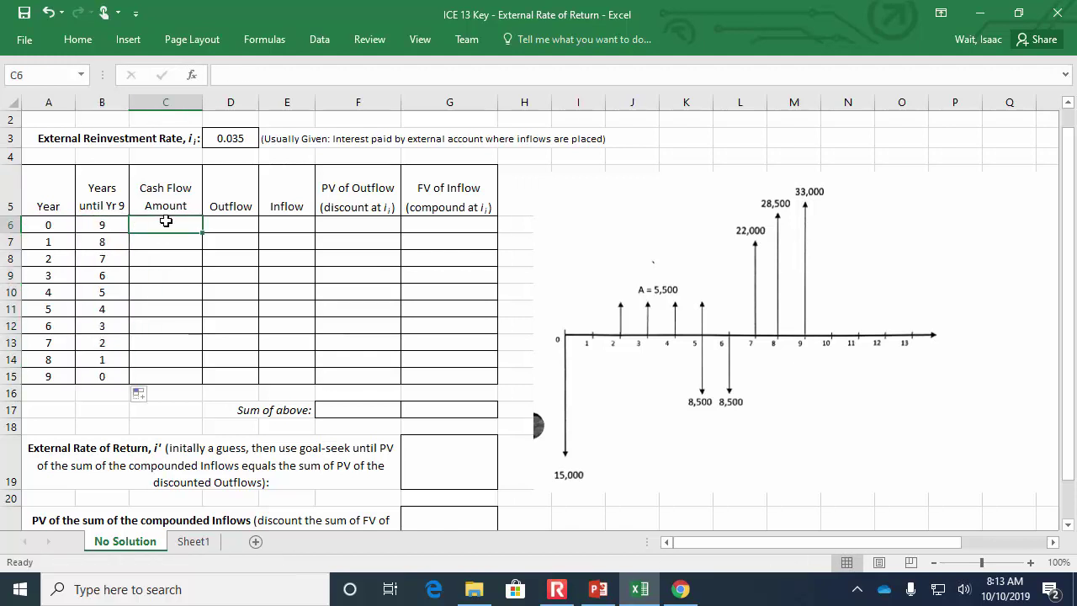
{"action": "type", "text": "-15000"}
{"action": "key", "text": "Return"}
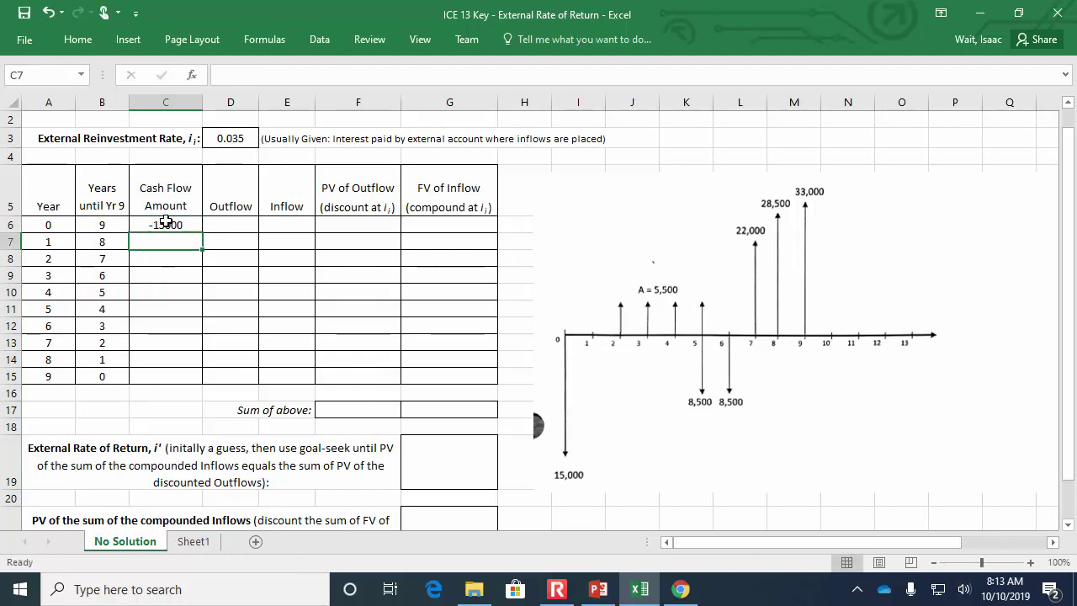
{"action": "type", "text": "0"}
{"action": "key", "text": "Return"}
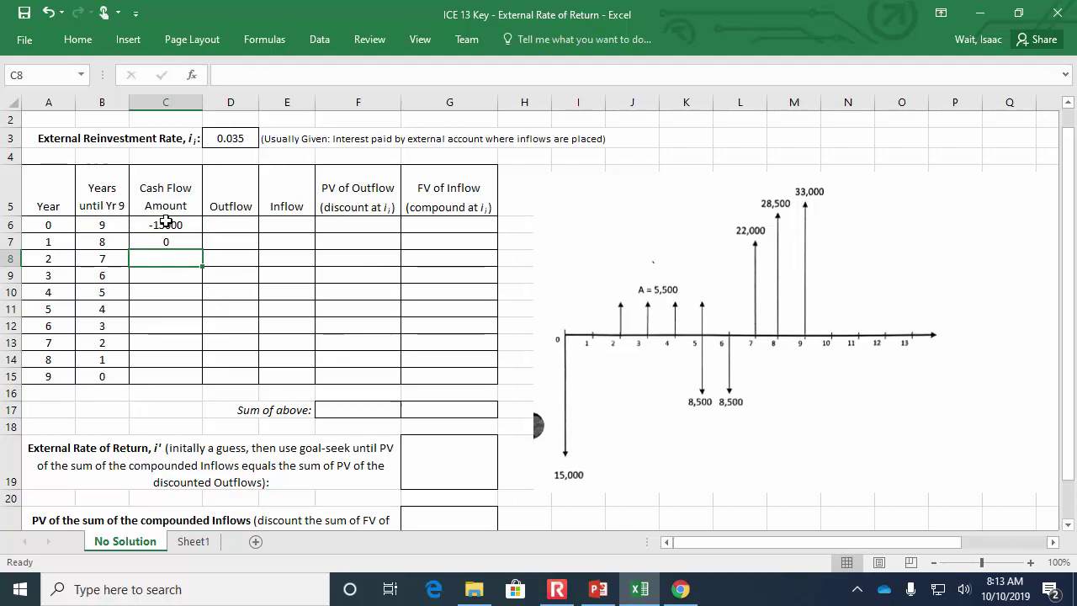
Step: Enter a cash flow of 5500 for year 2 and fill it down through year 4
{"action": "type", "text": "5500"}
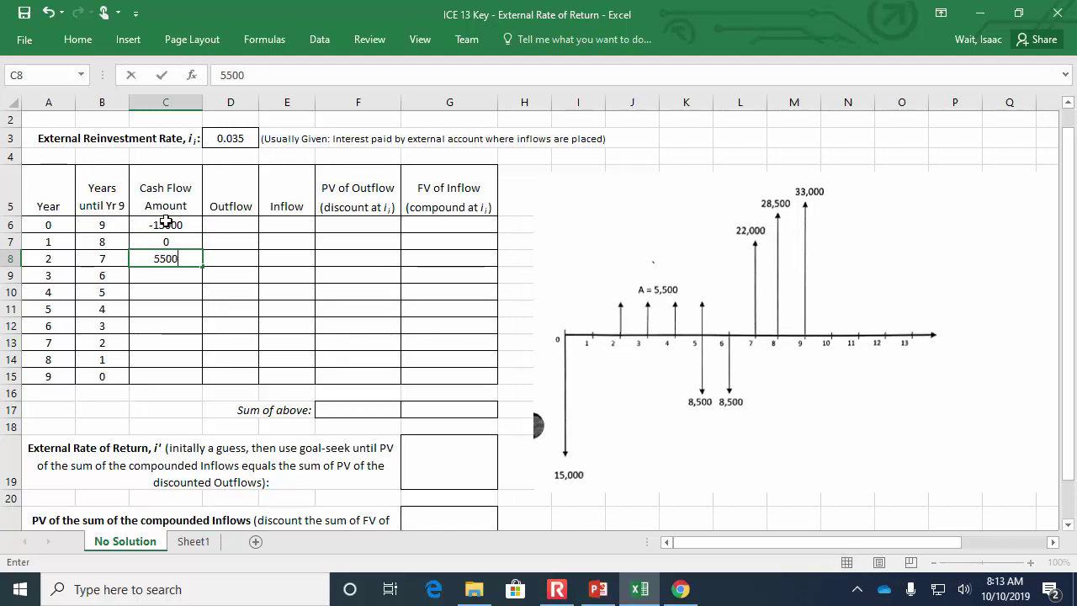
{"action": "key", "text": "Return"}
{"action": "left_click", "coordinate": [173, 259]}
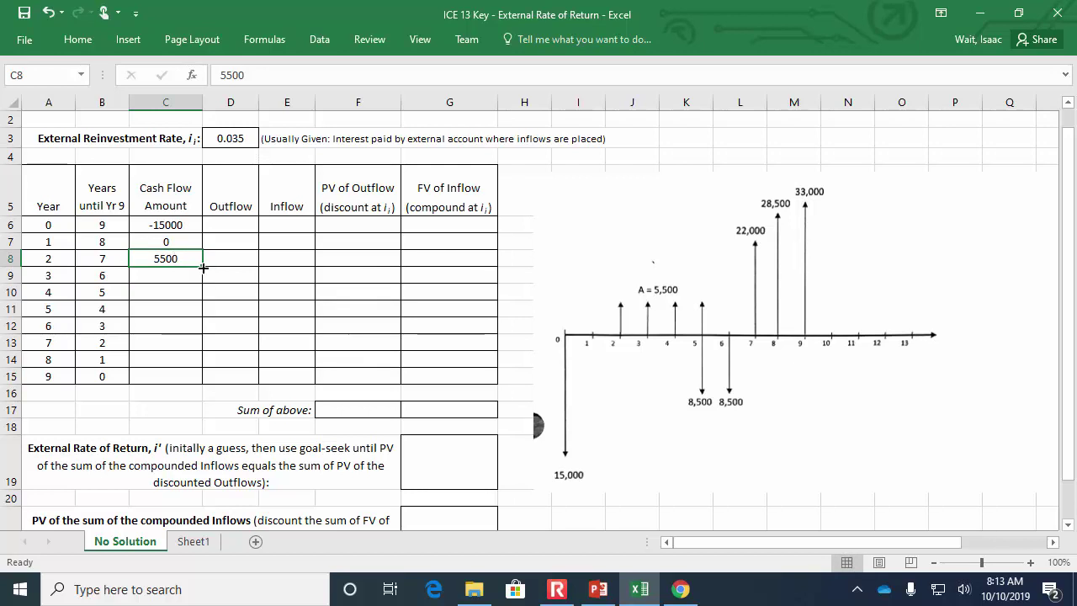
{"action": "left_click_drag", "start_coordinate": [203, 268], "coordinate": [195, 302]}
{"action": "left_click", "coordinate": [175, 309]}
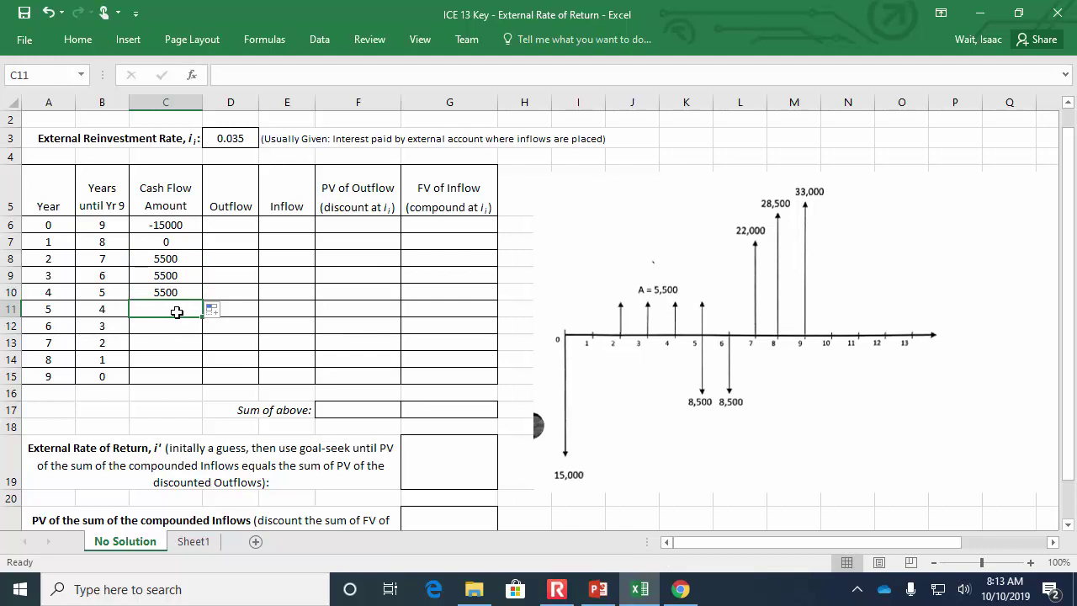
Step: Enter the cash flow =5500-8500 for year 5 and -8500 for year 6
{"action": "type", "text": "=5500-"}
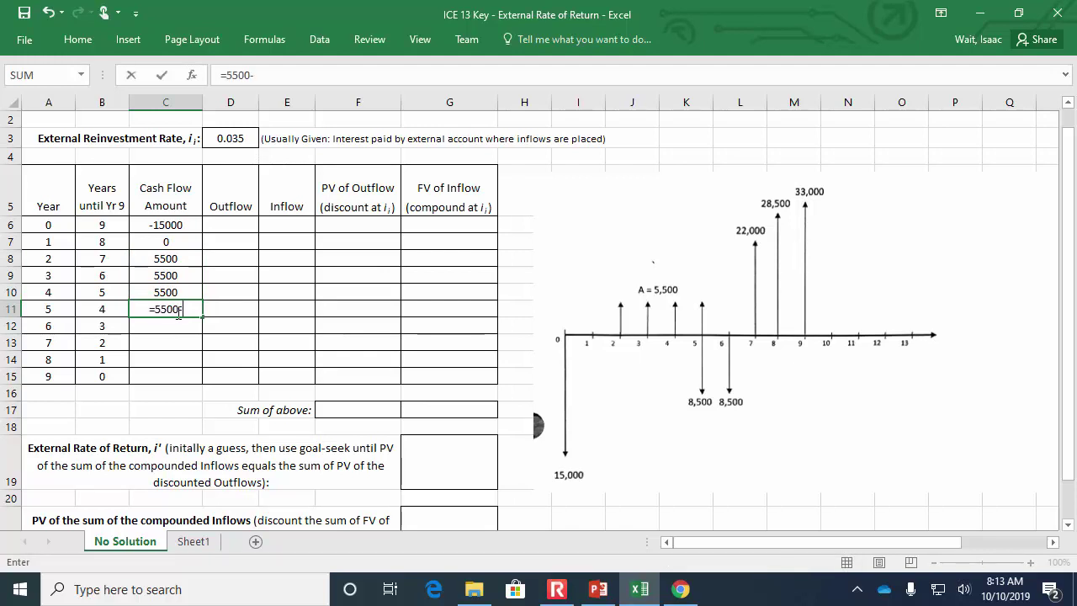
{"action": "type", "text": "8500"}
{"action": "key", "text": "Return"}
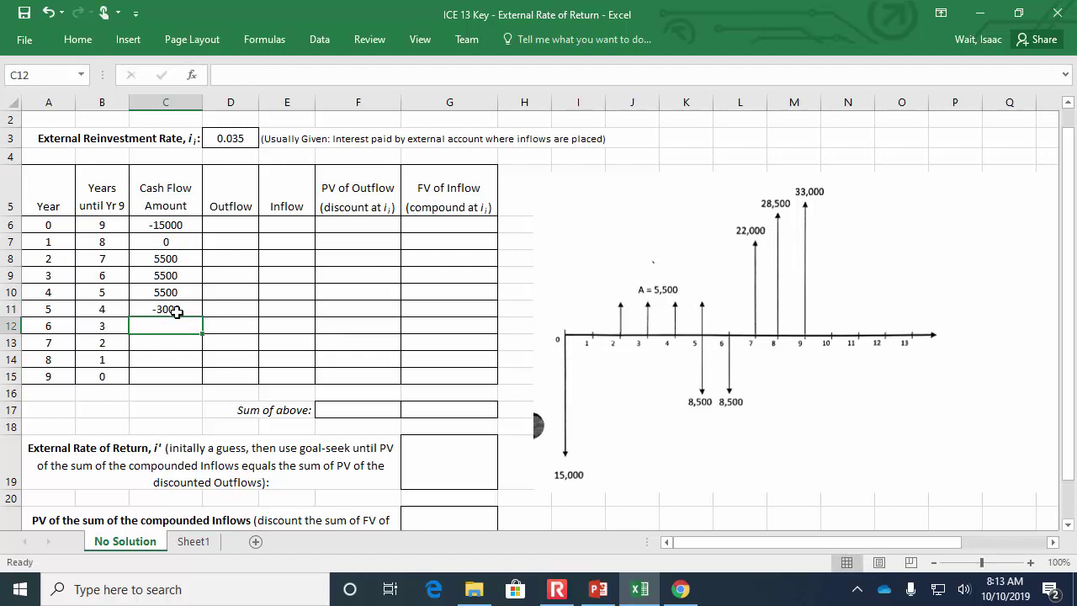
{"action": "type", "text": "-8500"}
{"action": "key", "text": "Return"}
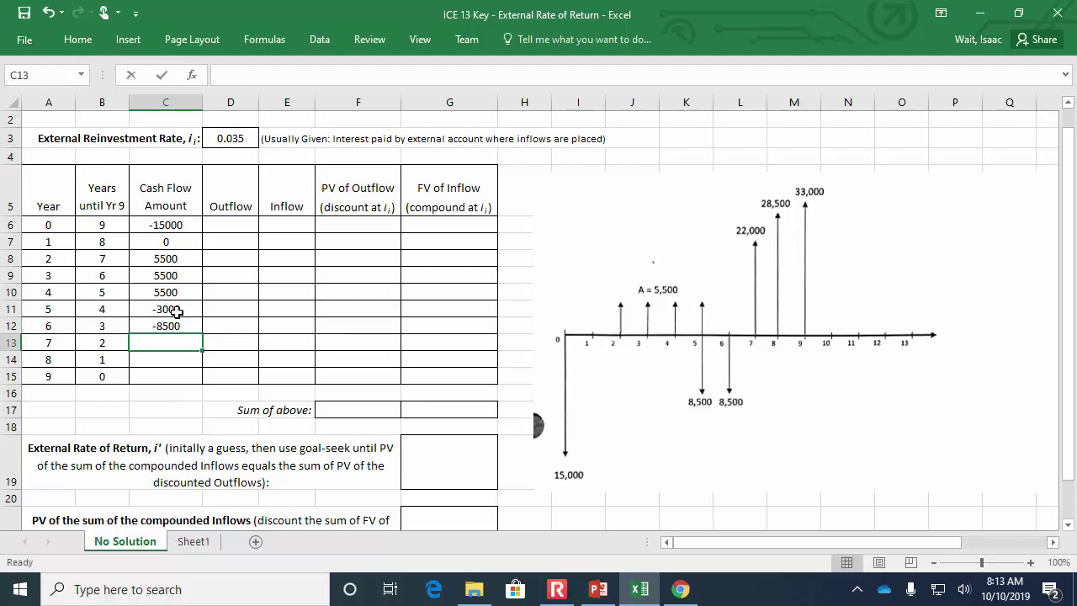
Step: Enter cash flow amounts of 22000, 28500 and 33000 for years 7, 8 and 9
{"action": "type", "text": "22000"}
{"action": "key", "text": "Return"}
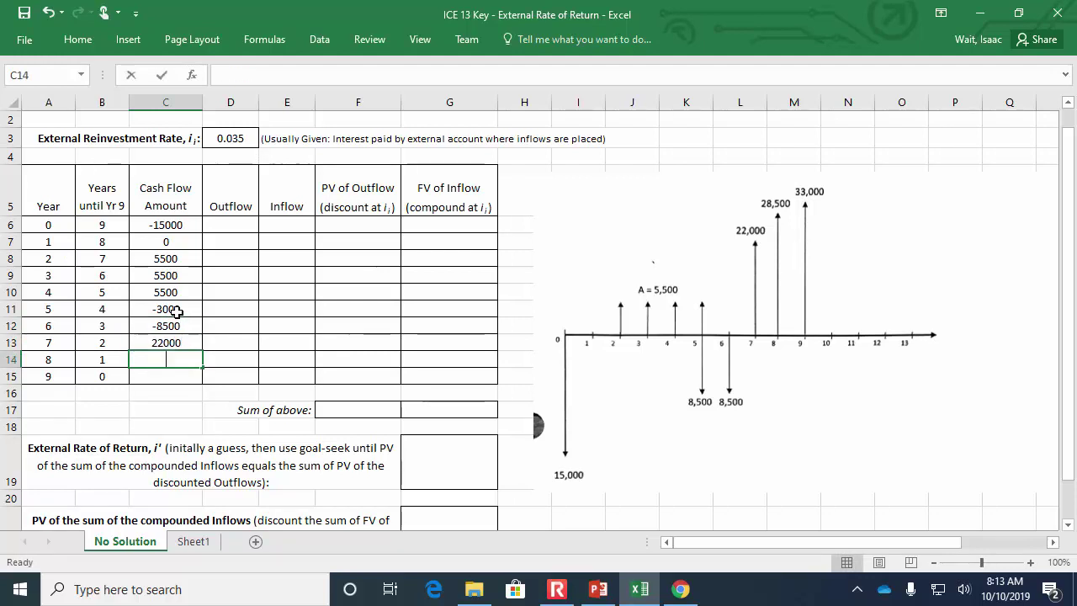
{"action": "type", "text": "28500"}
{"action": "key", "text": "Return"}
{"action": "type", "text": "33000"}
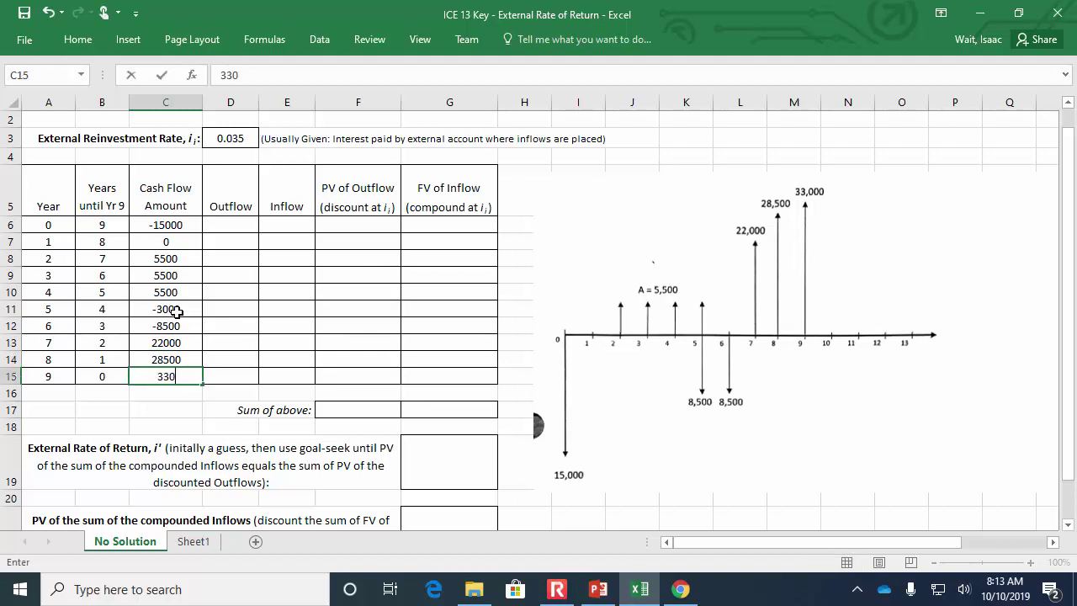
{"action": "key", "text": "Return"}
Step: Enter outflows of 15000 for year 0 and 0 for each of years 1 through 4
{"action": "key", "text": "Right"}
{"action": "key", "text": "Up"}
{"action": "key", "text": "Up"}
{"action": "key", "text": "Up"}
{"action": "key", "text": "Up"}
{"action": "key", "text": "Up"}
{"action": "key", "text": "Up"}
{"action": "key", "text": "Up"}
{"action": "key", "text": "Up"}
{"action": "key", "text": "Up"}
{"action": "key", "text": "Up"}
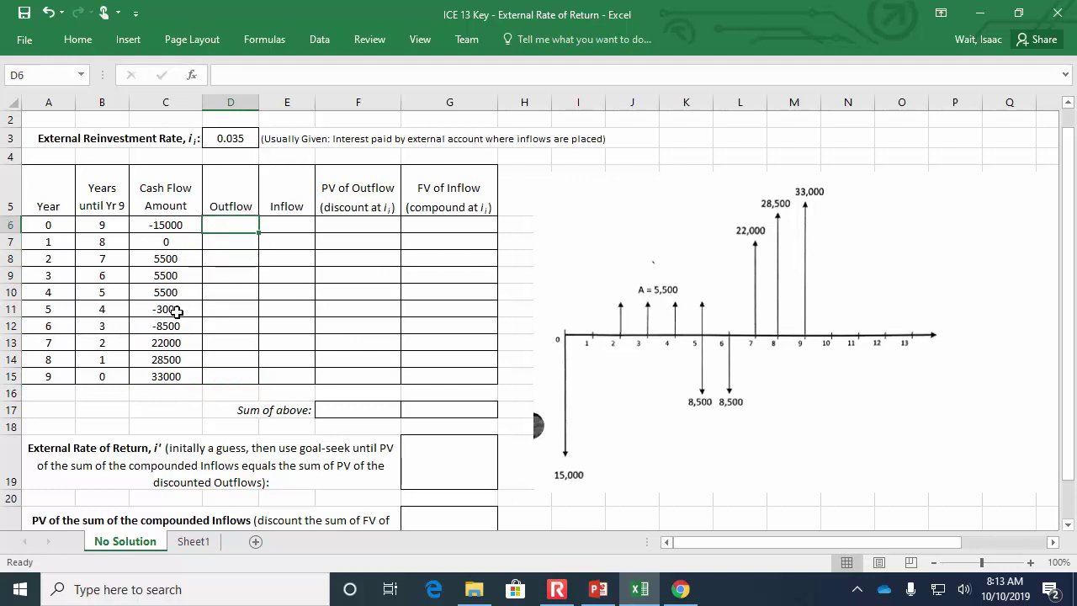
{"action": "type", "text": "15000"}
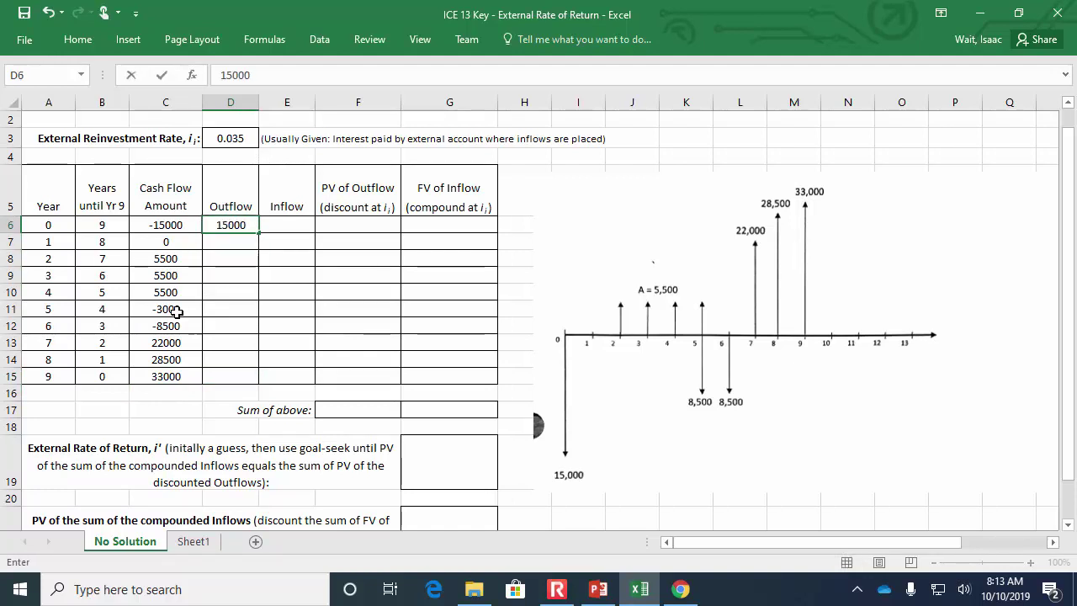
{"action": "key", "text": "Return"}
{"action": "type", "text": "0"}
{"action": "key", "text": "Return"}
{"action": "type", "text": "0"}
{"action": "key", "text": "Return"}
{"action": "type", "text": "0"}
{"action": "key", "text": "Return"}
{"action": "type", "text": "0"}
{"action": "key", "text": "Return"}
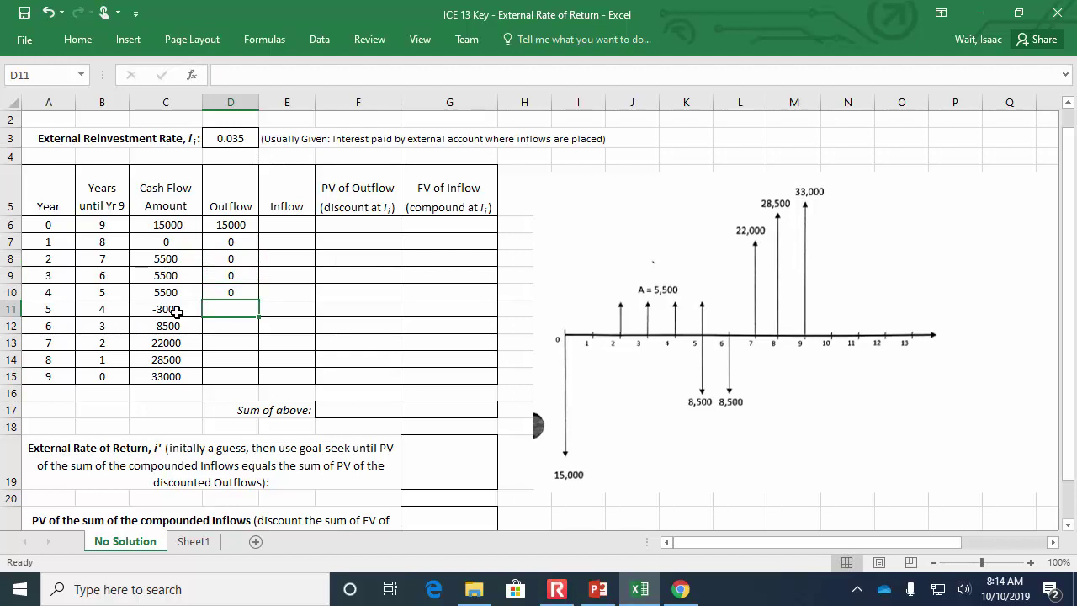
Step: Enter positive outflows of 3000 for year 5 and 8500 for year 6
{"action": "type", "text": "-3000"}
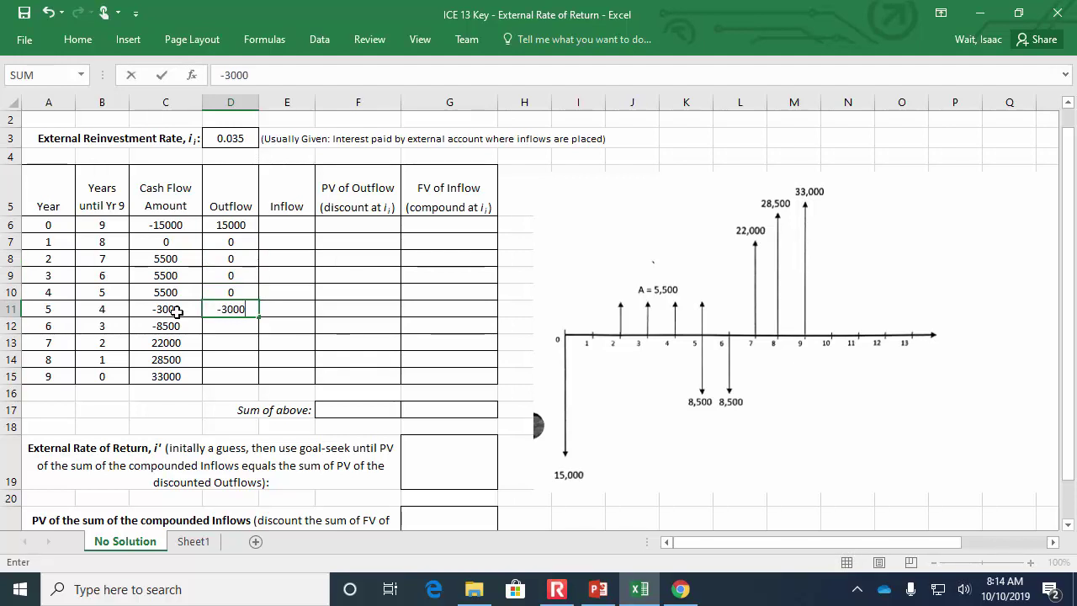
{"action": "key", "text": "Return"}
{"action": "key", "text": "Up"}
{"action": "type", "text": "3000"}
{"action": "key", "text": "Return"}
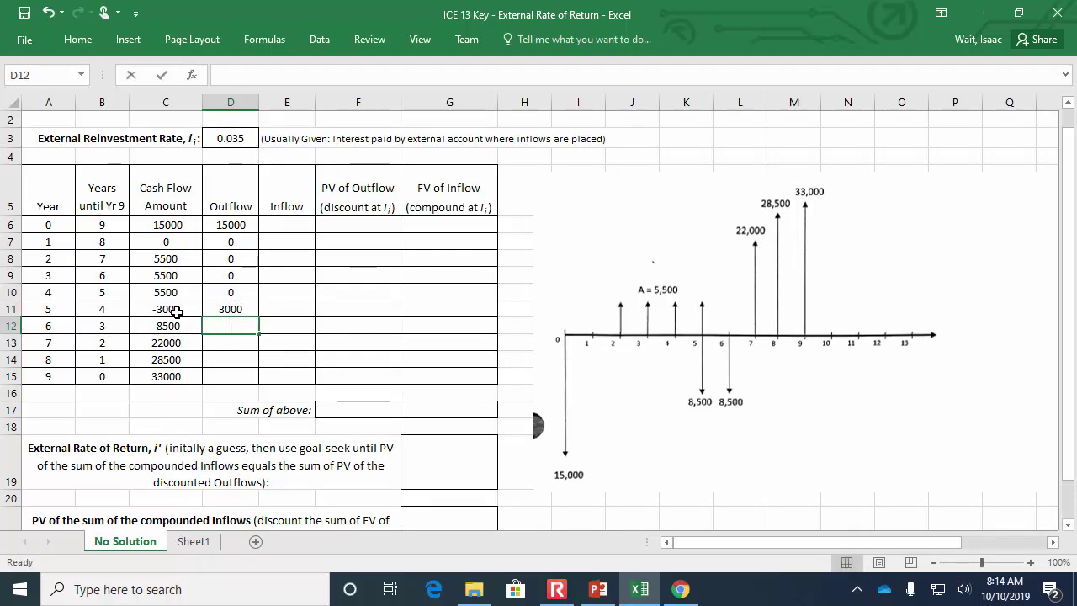
{"action": "type", "text": "8500"}
{"action": "key", "text": "Return"}
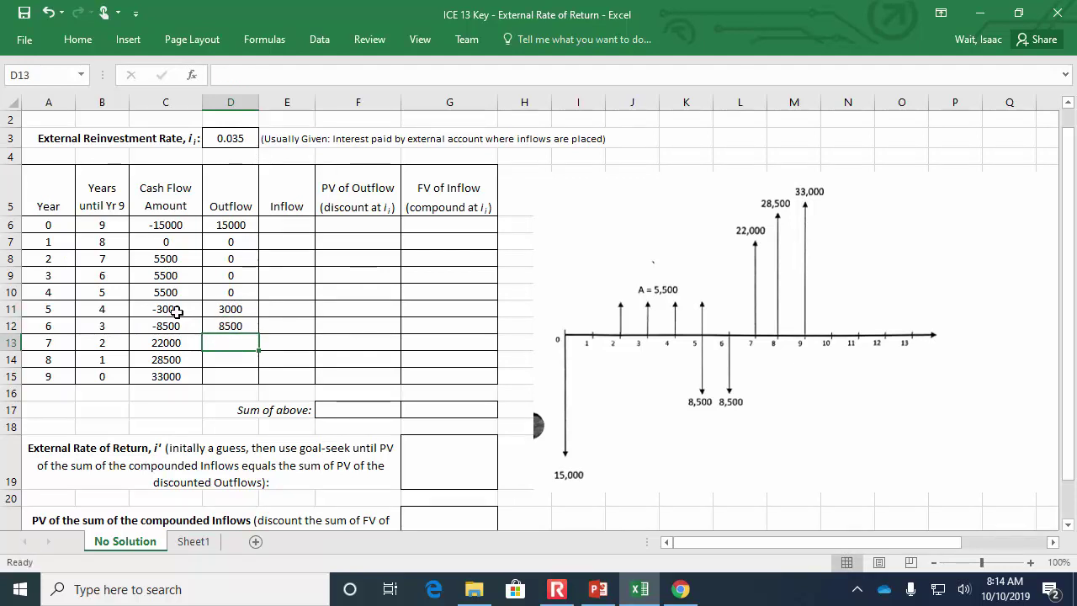
Step: Enter an outflow of 0 for years 7, 8 and 9
{"action": "type", "text": "0"}
{"action": "key", "text": "Return"}
{"action": "type", "text": "0"}
{"action": "key", "text": "Return"}
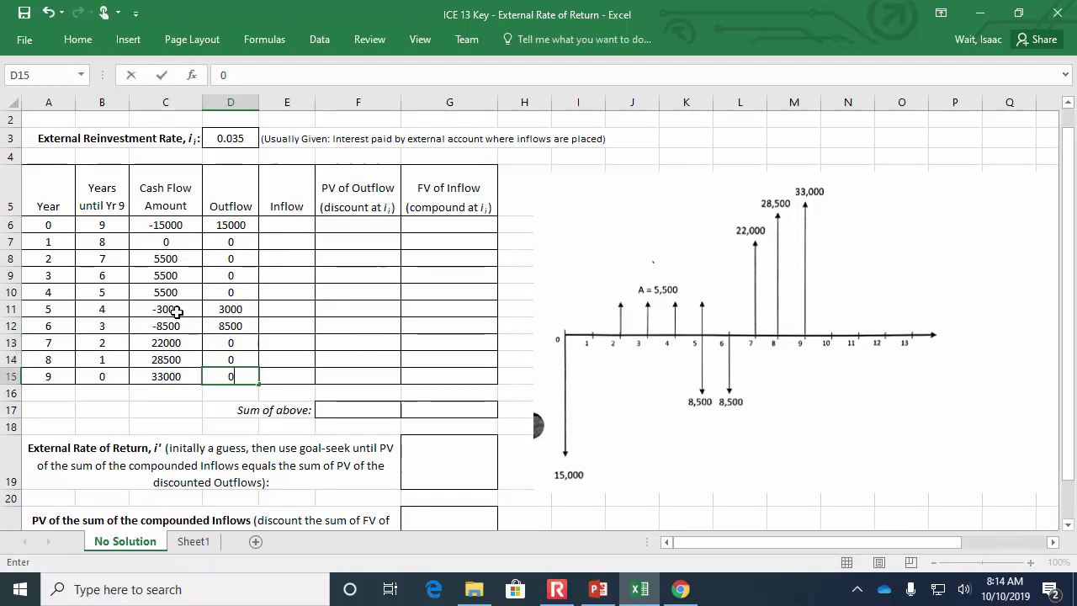
{"action": "type", "text": "0"}
{"action": "key", "text": "Tab"}
Step: Enter an inflow of 0 for years 0 and 1, starting in E6
{"action": "key", "text": "Up"}
{"action": "key", "text": "Up"}
{"action": "key", "text": "Up"}
{"action": "key", "text": "Up"}
{"action": "key", "text": "Up"}
{"action": "key", "text": "Up"}
{"action": "key", "text": "Up"}
{"action": "key", "text": "Up"}
{"action": "key", "text": "Up"}
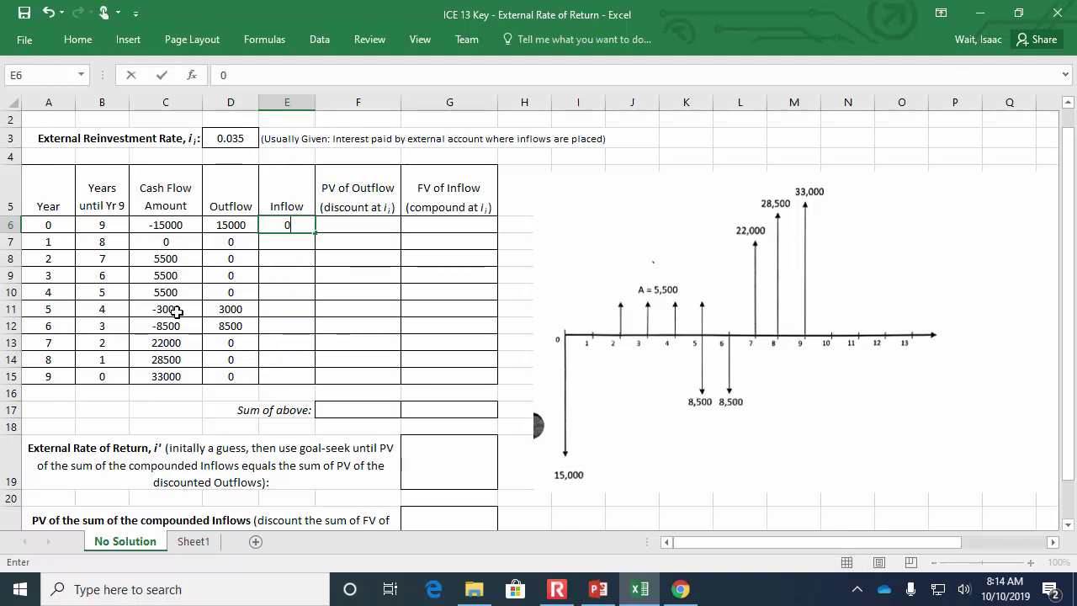
{"action": "type", "text": "0"}
{"action": "key", "text": "Return"}
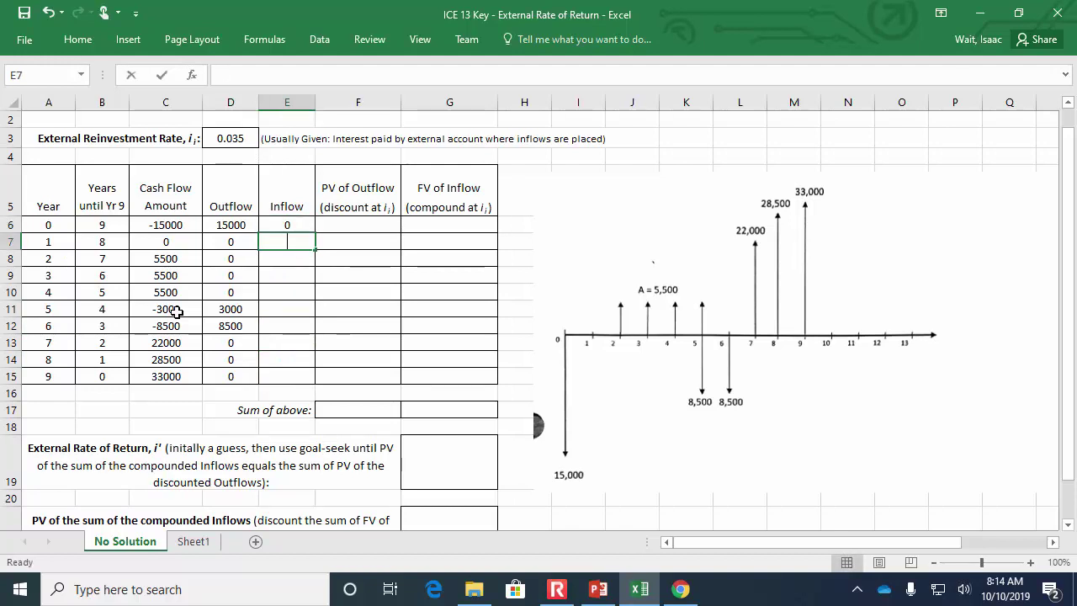
{"action": "type", "text": "0"}
{"action": "key", "text": "Return"}
Step: Enter an inflow of 5500 for each of years 2, 3 and 4
{"action": "type", "text": "5500"}
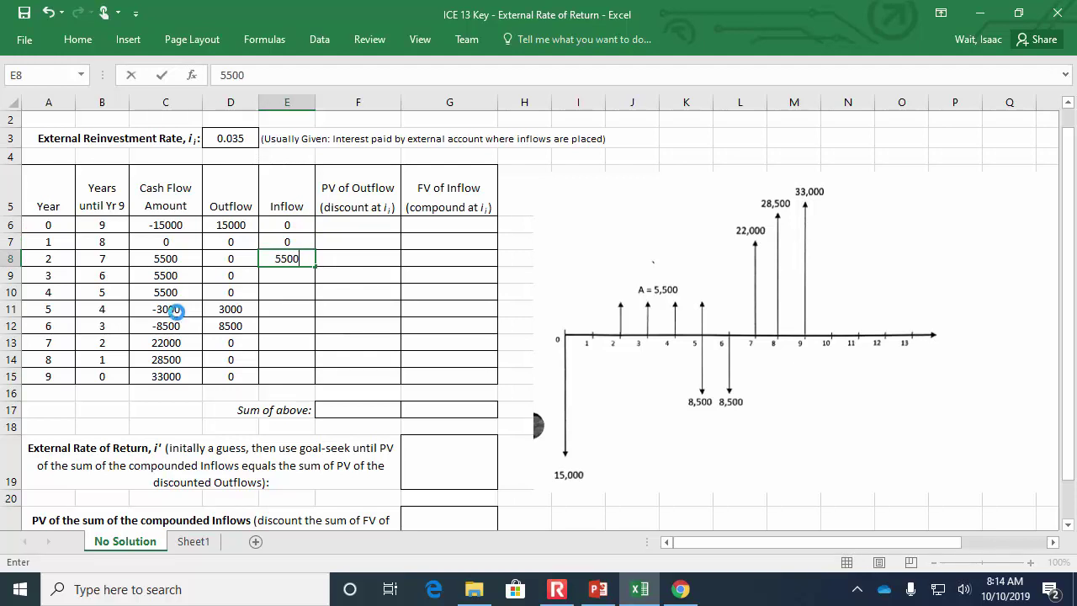
{"action": "key", "text": "Return"}
{"action": "type", "text": "5500\\"}
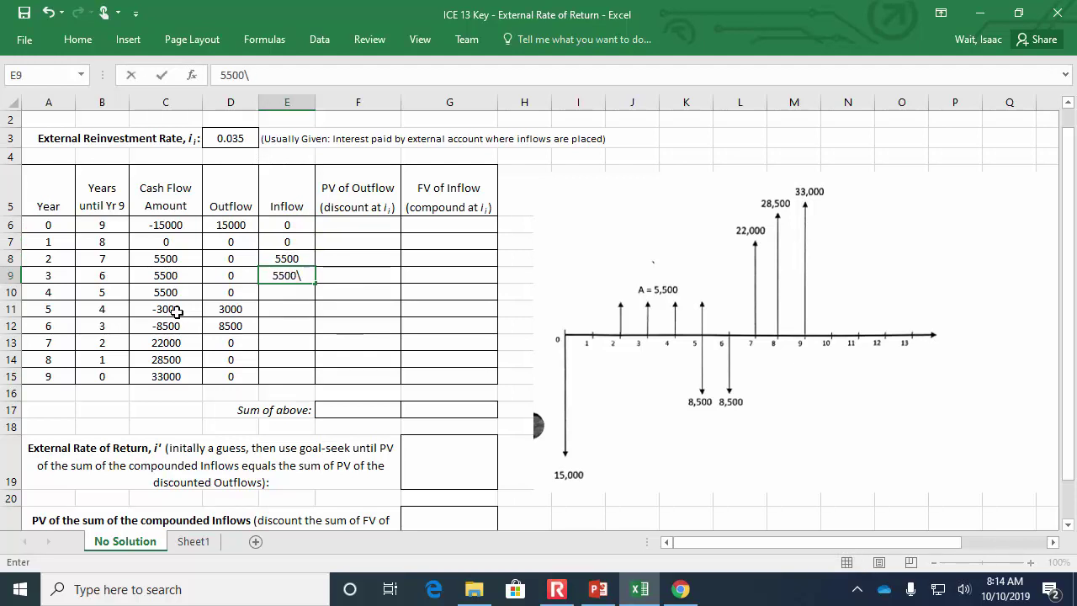
{"action": "key", "text": "BackSpace"}
{"action": "key", "text": "Return"}
{"action": "type", "text": "5500"}
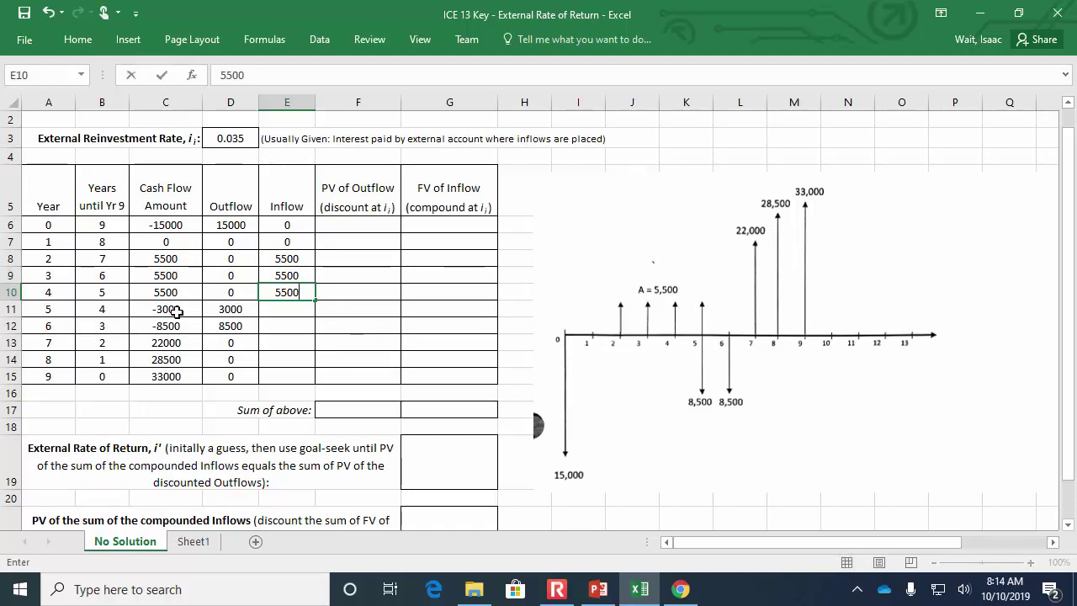
{"action": "key", "text": "Return"}
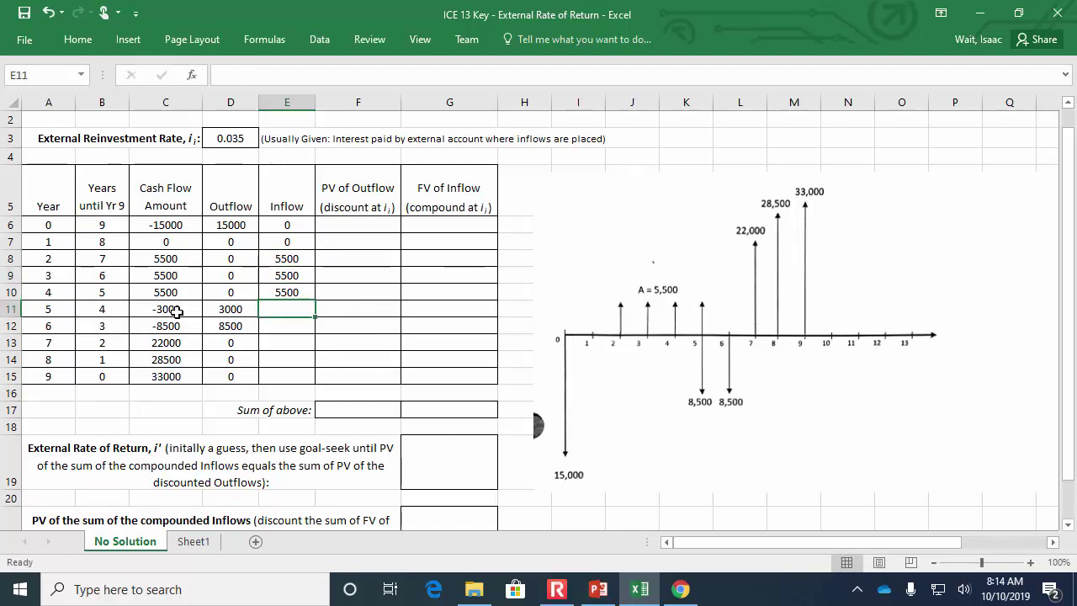
Step: Enter an inflow of 0 for years 5 and 6
{"action": "type", "text": "0"}
{"action": "key", "text": "Return"}
{"action": "type", "text": "0"}
{"action": "key", "text": "Return"}
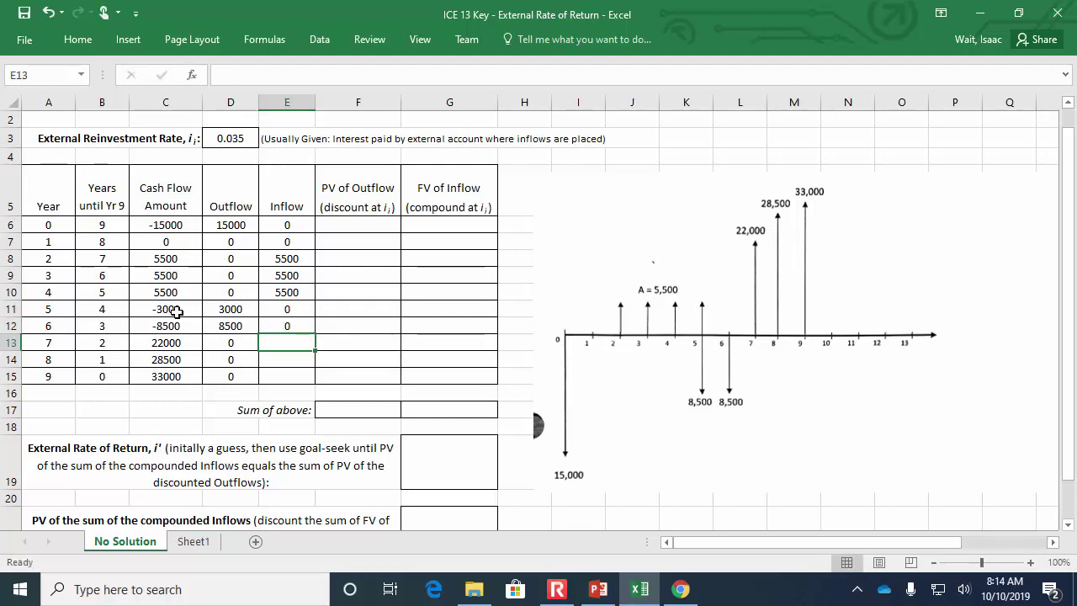
Step: Enter inflows of 22000, 28500 and 33000 for years 7, 8 and 9
{"action": "type", "text": "22000"}
{"action": "key", "text": "Return"}
{"action": "type", "text": "28500"}
{"action": "key", "text": "Return"}
{"action": "type", "text": "33000"}
{"action": "key", "text": "Tab"}
Step: Enter the formula =PV($D$3,A6,,-D6) in F6 for the present value of the year 0 outflow
{"action": "key", "text": "Up"}
{"action": "key", "text": "Up"}
{"action": "key", "text": "Up"}
{"action": "key", "text": "Up"}
{"action": "key", "text": "Up"}
{"action": "key", "text": "Up"}
{"action": "key", "text": "Up"}
{"action": "key", "text": "Up"}
{"action": "key", "text": "Up"}
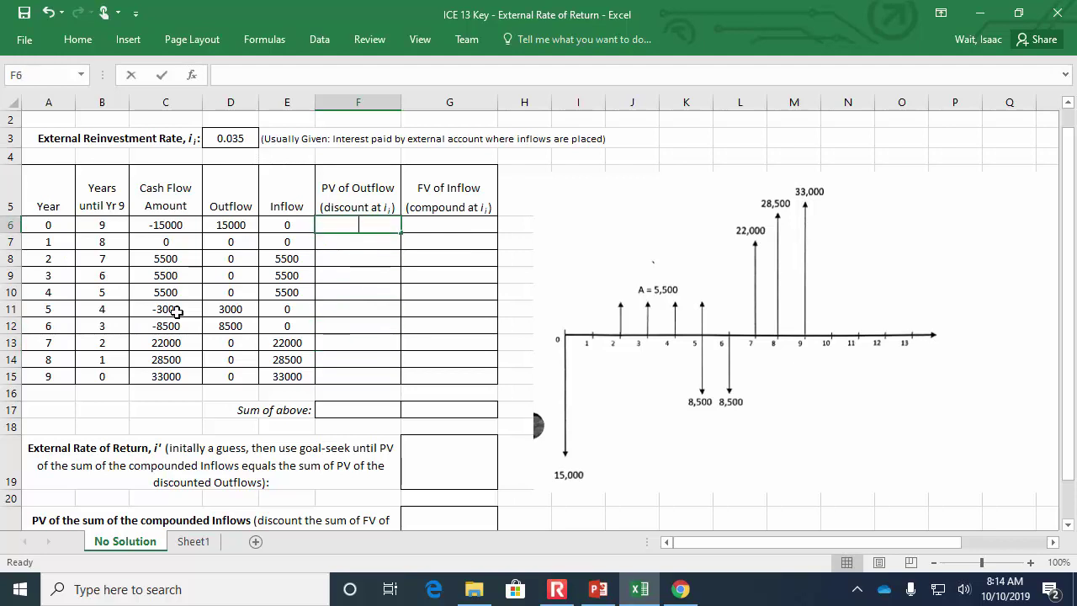
{"action": "type", "text": "=pv("}
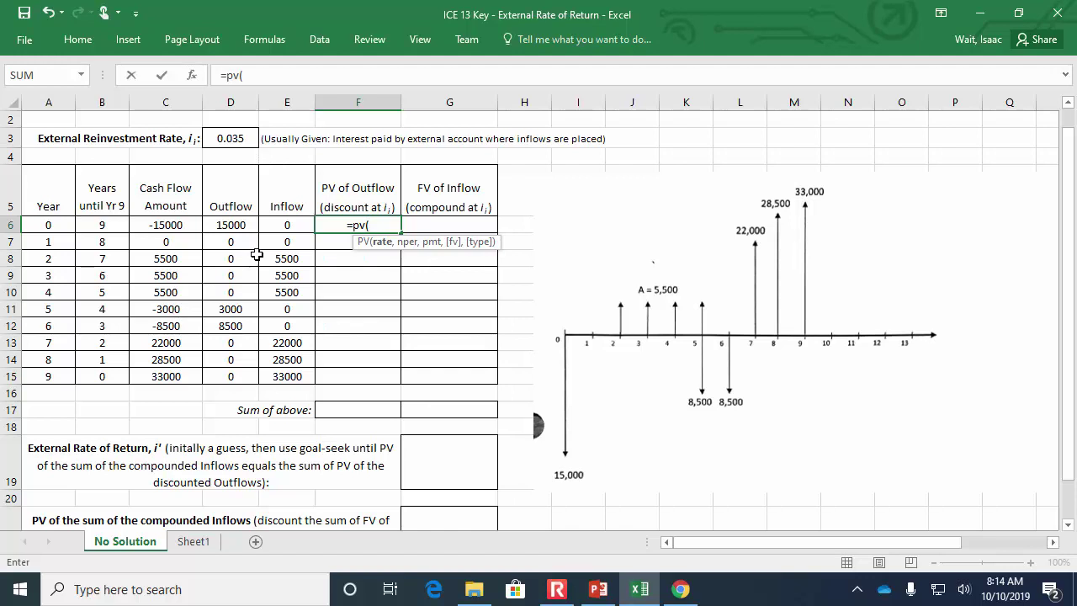
{"action": "left_click", "coordinate": [236, 139]}
{"action": "key", "text": "F4"}
{"action": "type", "text": ","}
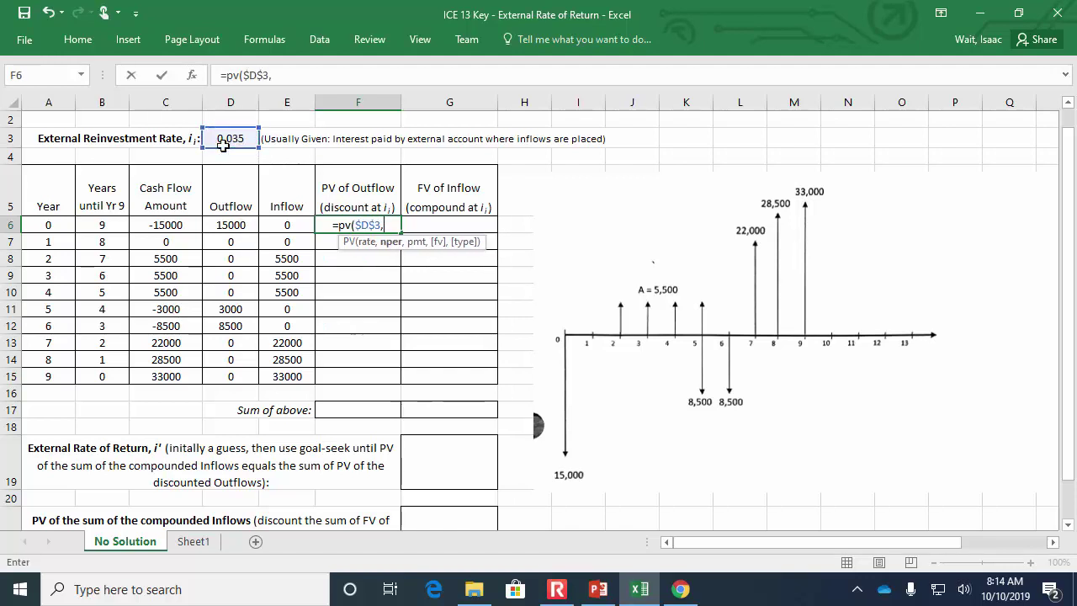
{"action": "left_click", "coordinate": [52, 224]}
{"action": "type", "text": ",,"}
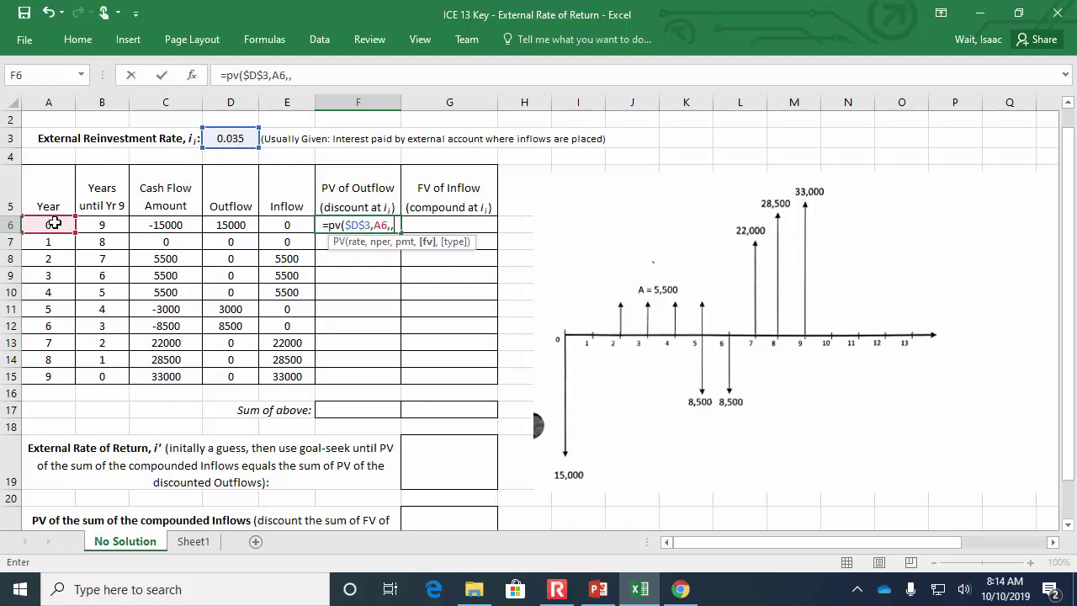
{"action": "type", "text": "-"}
{"action": "left_click", "coordinate": [217, 223]}
{"action": "type", "text": ")"}
{"action": "key", "text": "Return"}
{"action": "key", "text": "Up"}
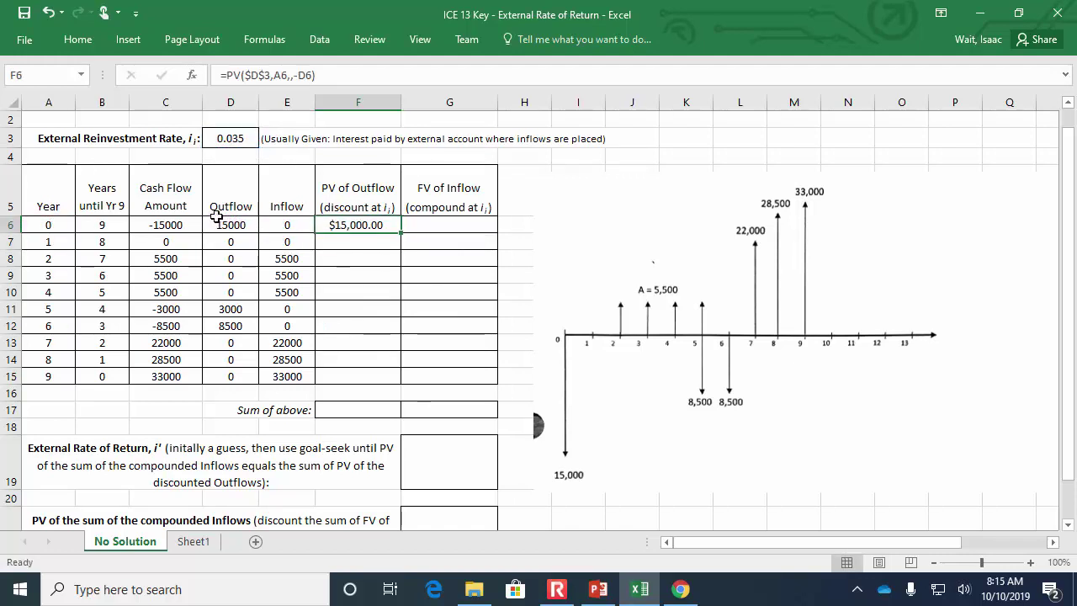
Step: Reduce F6 to zero decimal places and fill its formula down through F15
{"action": "left_click", "coordinate": [92, 43]}
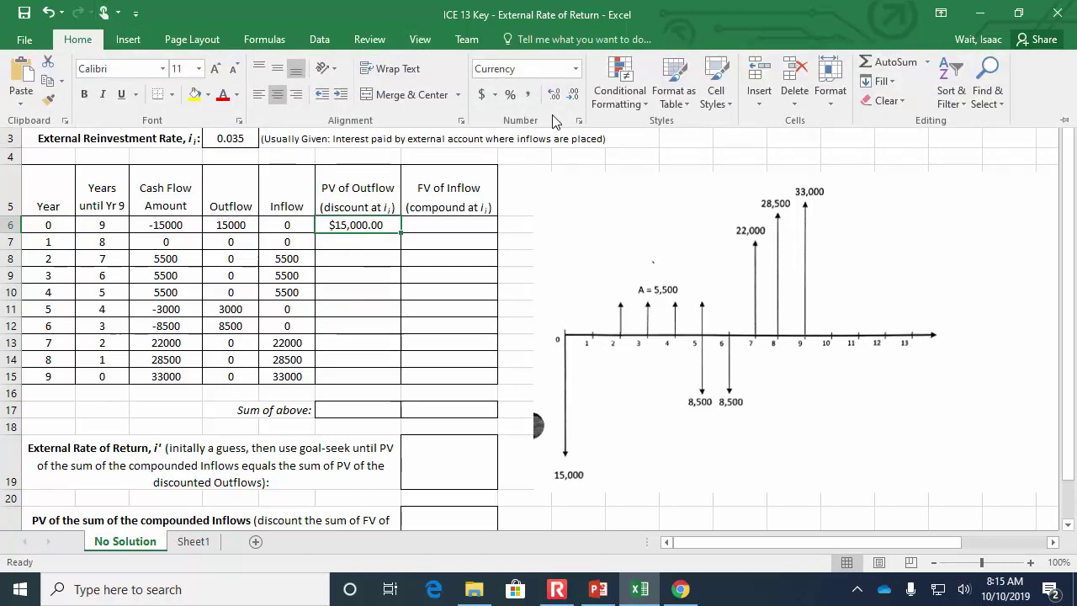
{"action": "left_click", "coordinate": [577, 75]}
{"action": "left_click", "coordinate": [598, 34]}
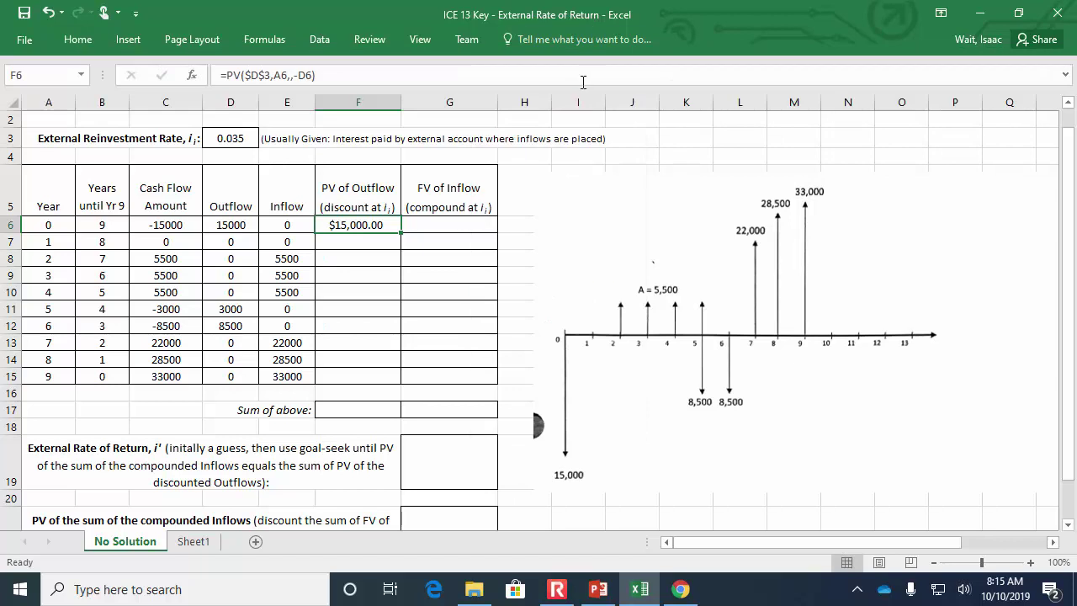
{"action": "left_click", "coordinate": [78, 40]}
{"action": "left_click", "coordinate": [573, 95]}
{"action": "left_click", "coordinate": [573, 97]}
{"action": "left_click", "coordinate": [403, 237]}
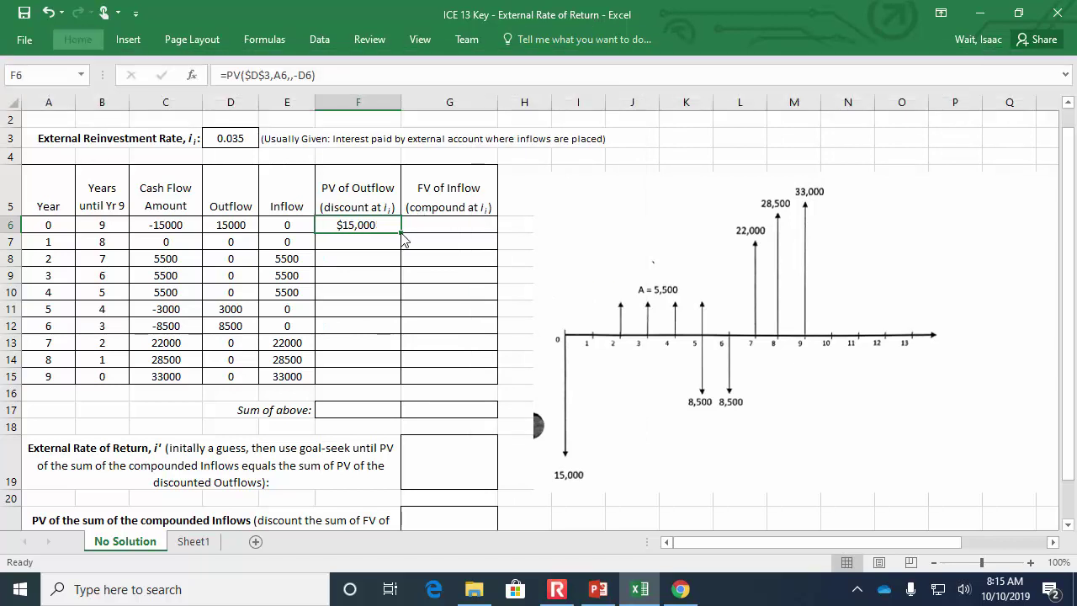
{"action": "mouse_move", "coordinate": [401, 236]}
{"action": "left_mouse_down"}
{"action": "mouse_move", "coordinate": [409, 257]}
{"action": "mouse_move", "coordinate": [399, 225]}
{"action": "mouse_move", "coordinate": [405, 283]}
{"action": "mouse_move", "coordinate": [390, 387]}
{"action": "left_mouse_up"}
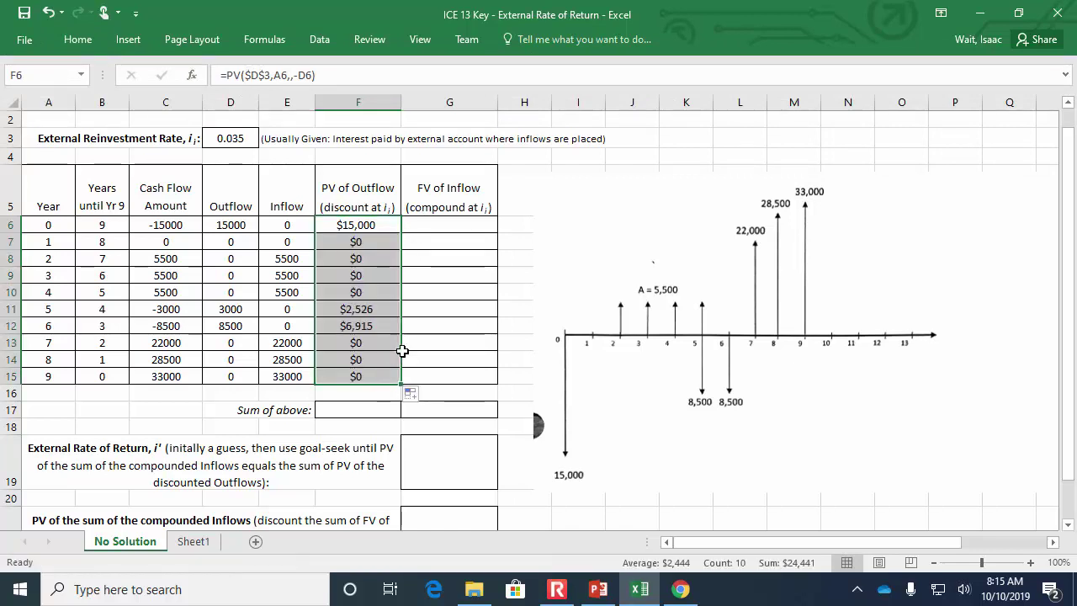
Step: Enter the formula =FV($D$3,B6,,-E6) in G6 and fill it down through G15
{"action": "left_click", "coordinate": [460, 225]}
{"action": "type", "text": "=fv("}
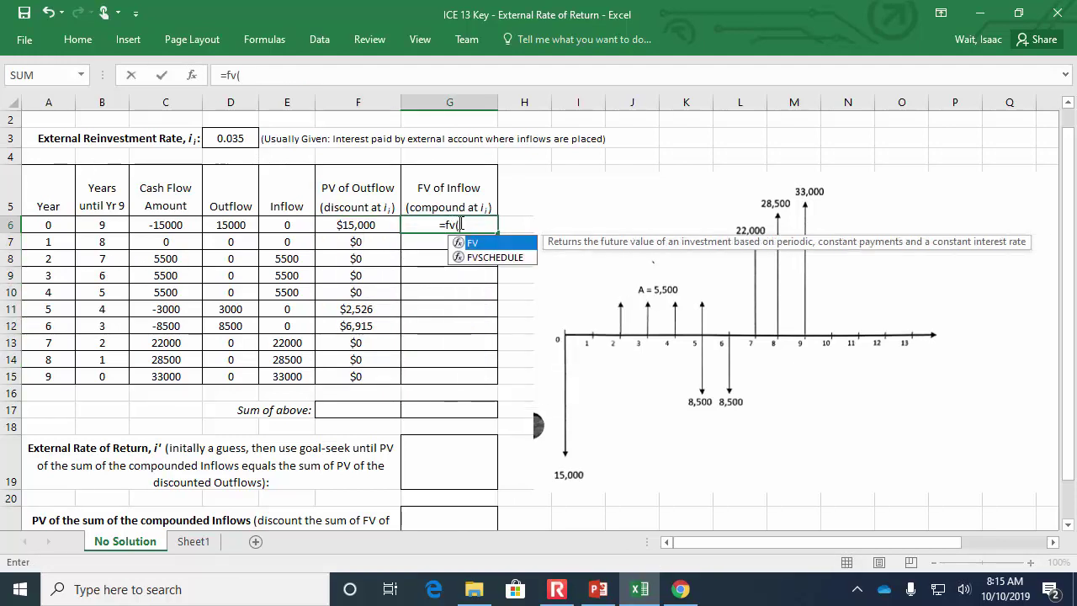
{"action": "left_click", "coordinate": [228, 138]}
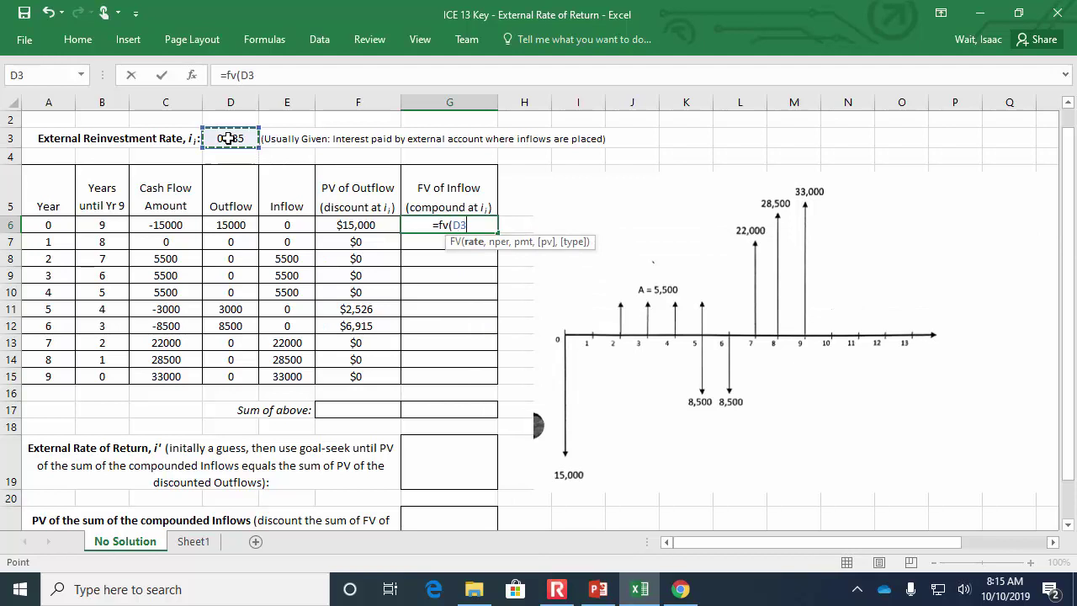
{"action": "key", "text": "F4"}
{"action": "type", "text": ","}
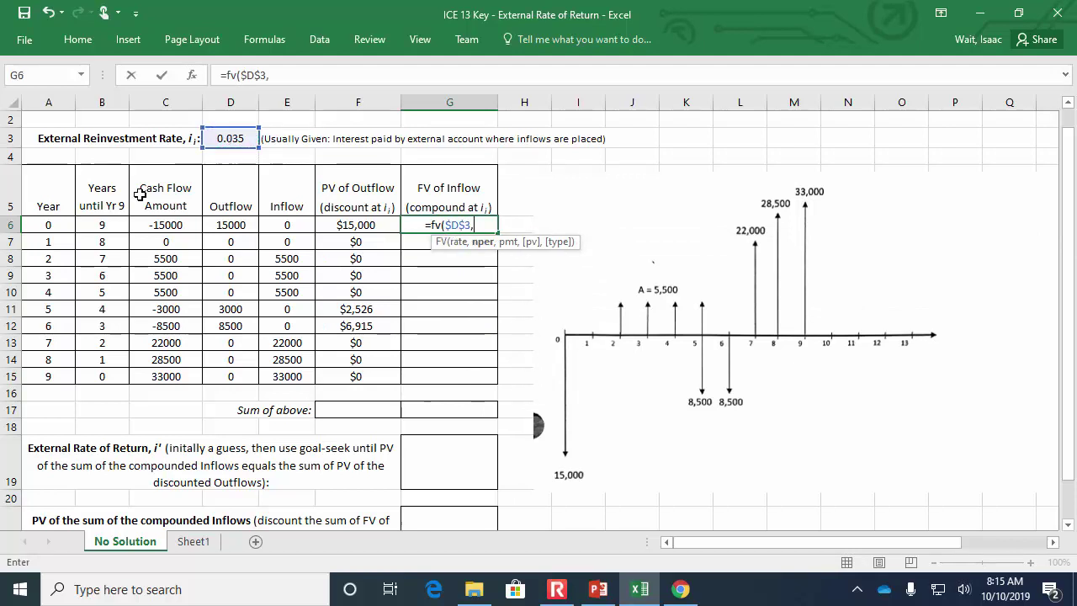
{"action": "left_click", "coordinate": [95, 223]}
{"action": "type", "text": ",,-"}
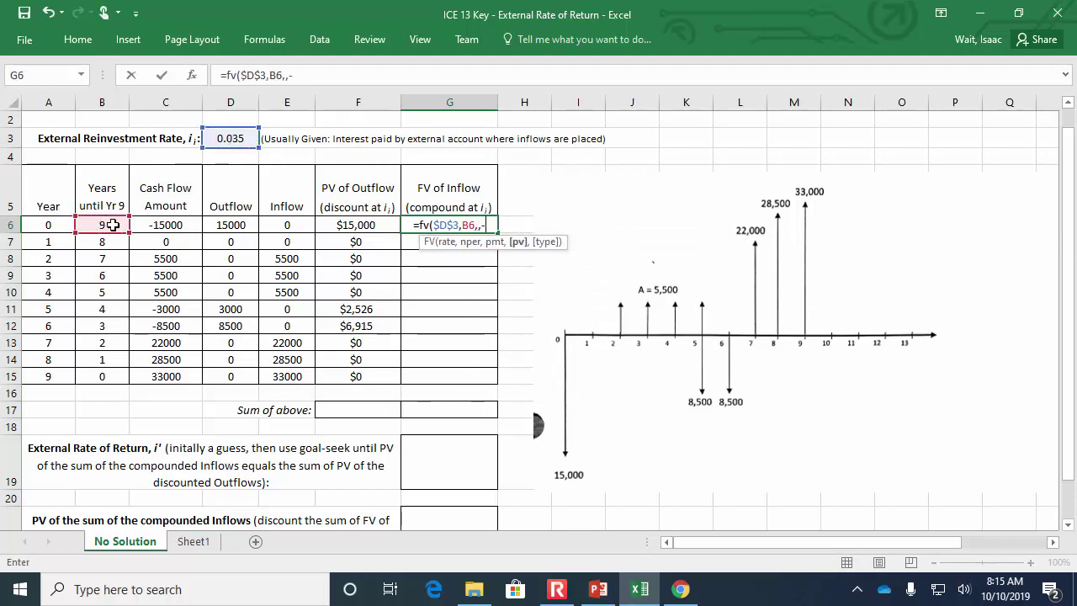
{"action": "left_click", "coordinate": [273, 225]}
{"action": "type", "text": ")"}
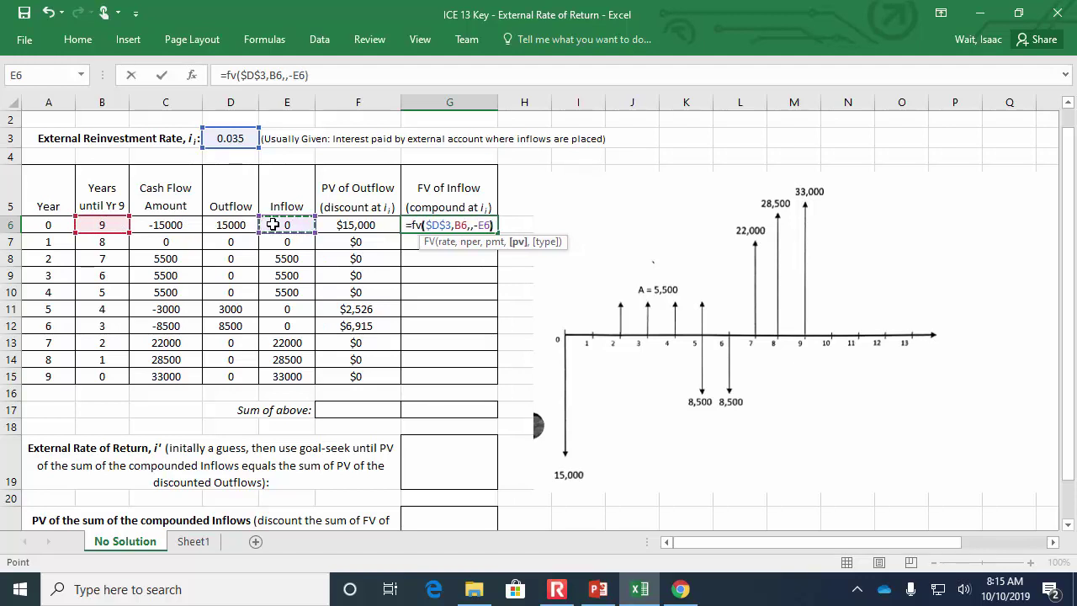
{"action": "key", "text": "Return"}
{"action": "left_click", "coordinate": [465, 231]}
{"action": "left_click_drag", "start_coordinate": [507, 232], "coordinate": [502, 381]}
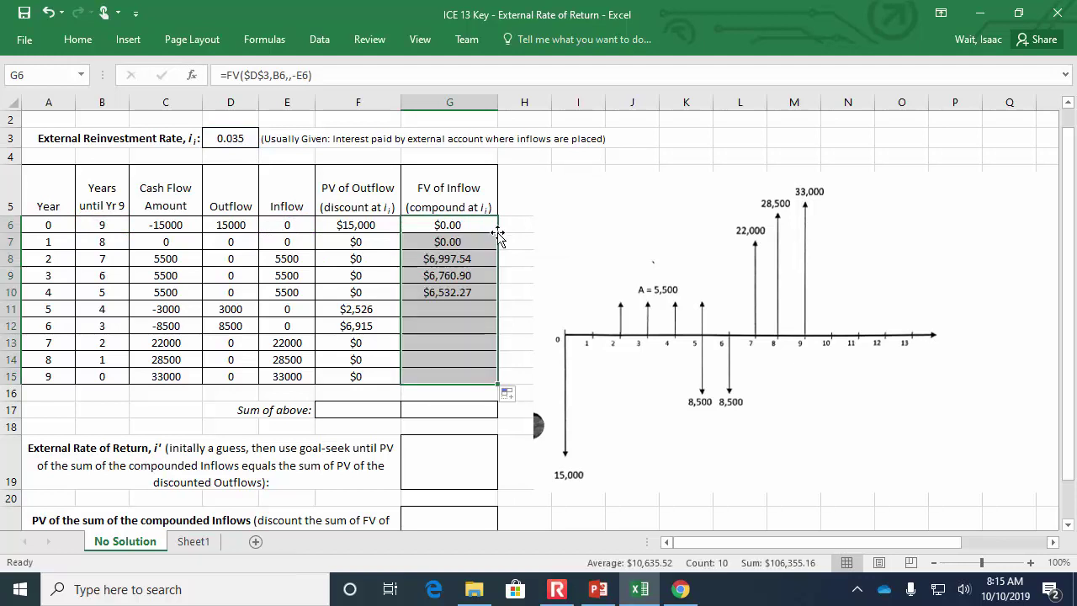
Step: Total the PV of Outflow range F6:F15 in F17 and the FV of Inflow range G6:G15 in G17 using SUM
{"action": "left_click", "coordinate": [372, 410]}
{"action": "type", "text": "=sum("}
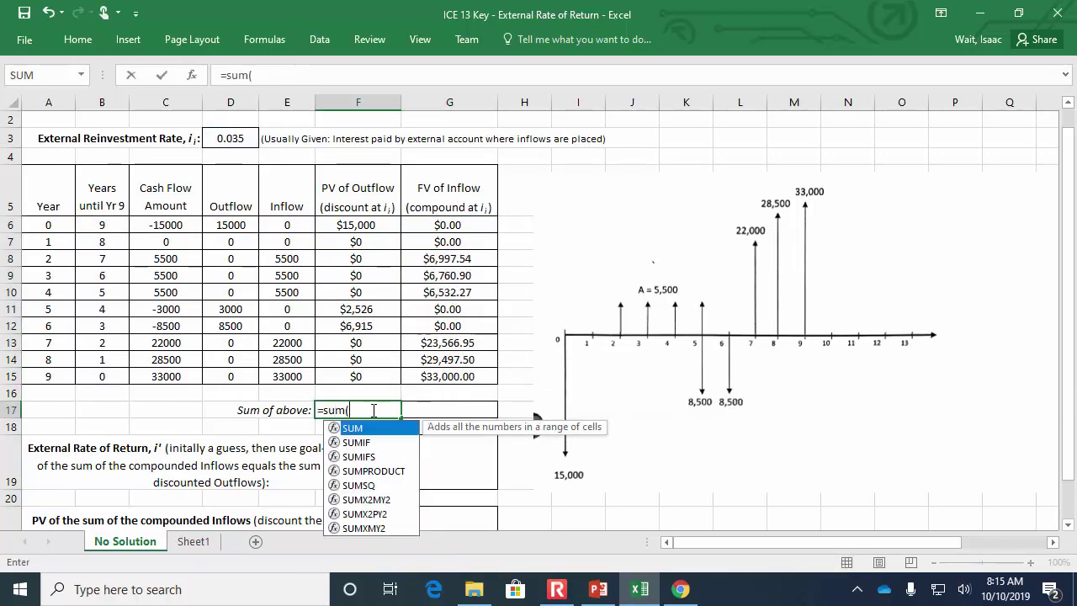
{"action": "left_click_drag", "start_coordinate": [353, 225], "coordinate": [351, 379]}
{"action": "key", "text": "Return"}
{"action": "left_click", "coordinate": [468, 411]}
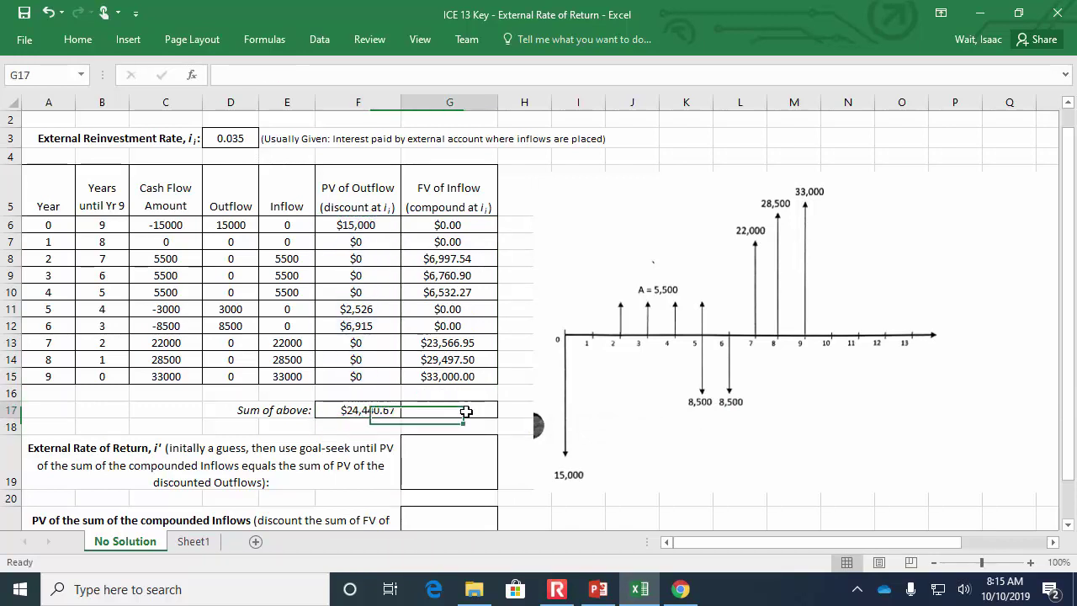
{"action": "type", "text": "=sum("}
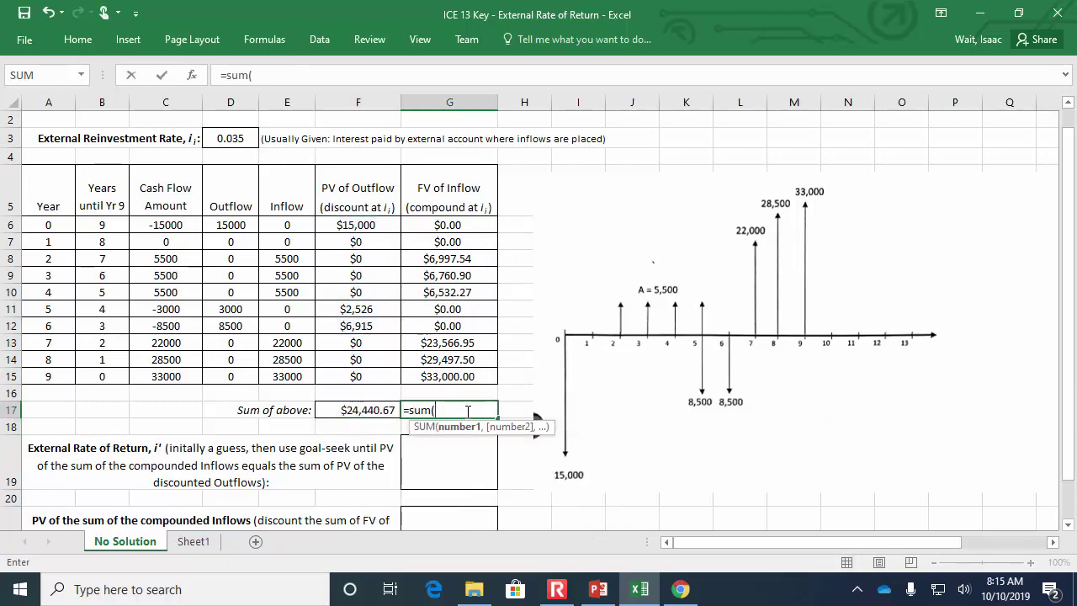
{"action": "left_click_drag", "start_coordinate": [421, 226], "coordinate": [430, 381]}
{"action": "key", "text": "Return"}
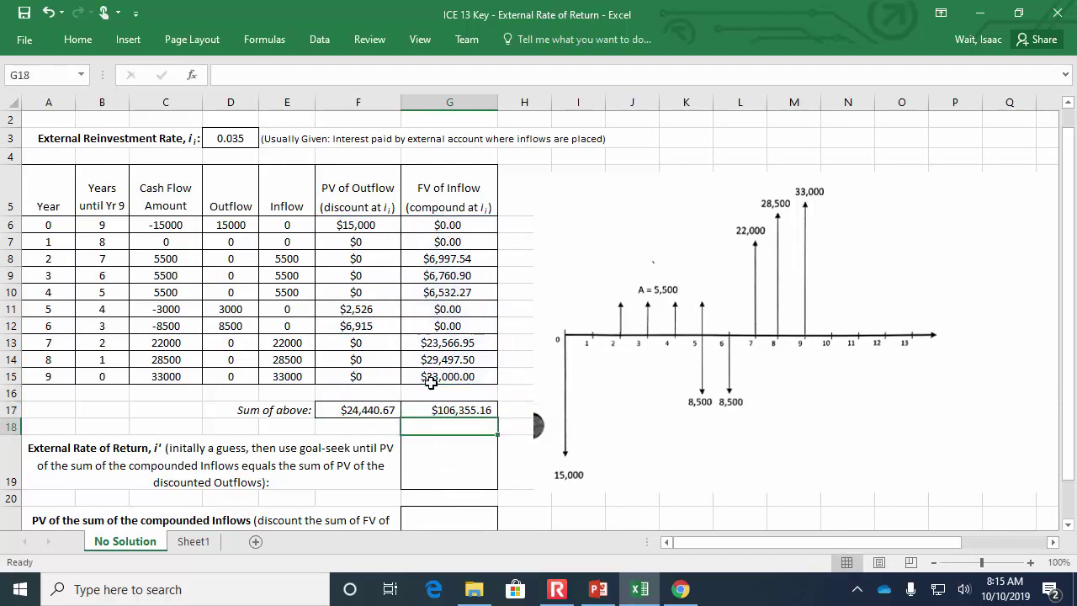
Step: Enter .01 in G19 as the initial guess for the External Rate of Return
{"action": "left_click", "coordinate": [441, 467]}
{"action": "type", "text": ".01"}
{"action": "key", "text": "Return"}
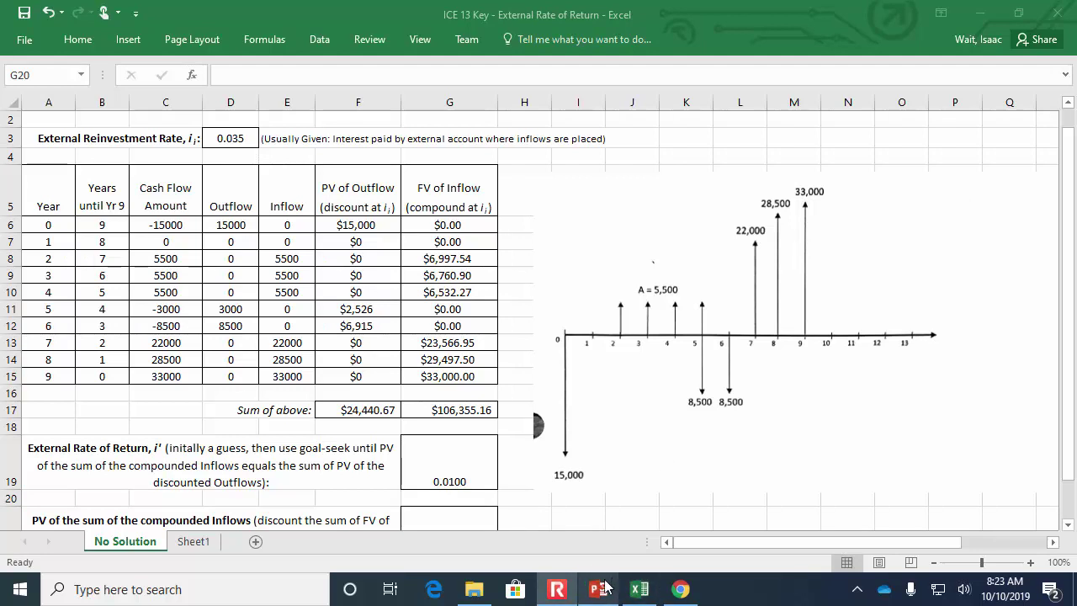
Step: Check the problem statement in Chrome, and return to Excel to review cells F6, F17, G17 and G19
{"action": "left_click", "coordinate": [682, 591]}
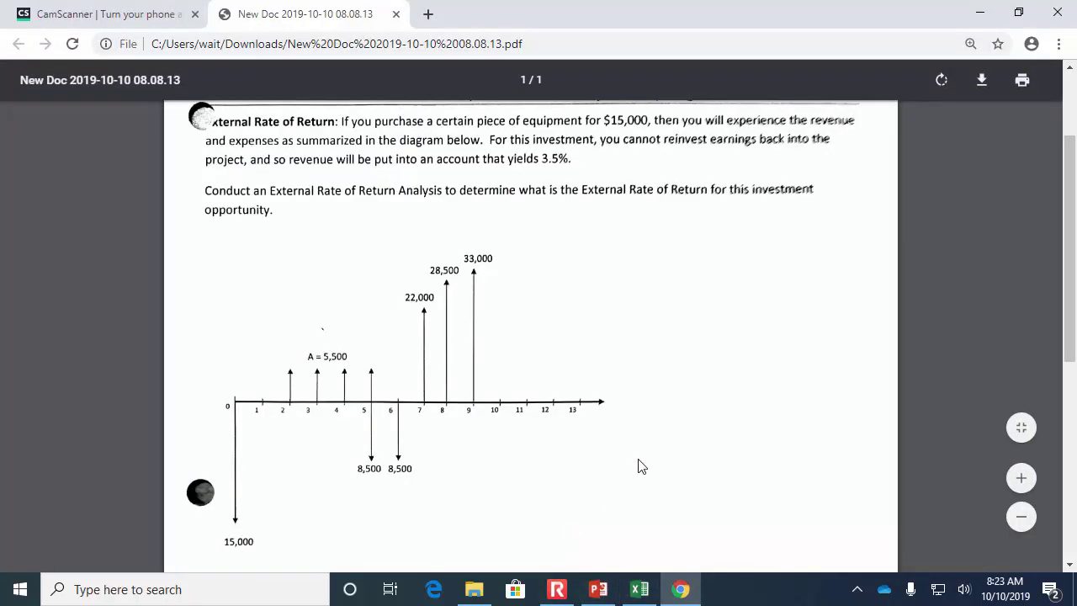
{"action": "left_click", "coordinate": [639, 590]}
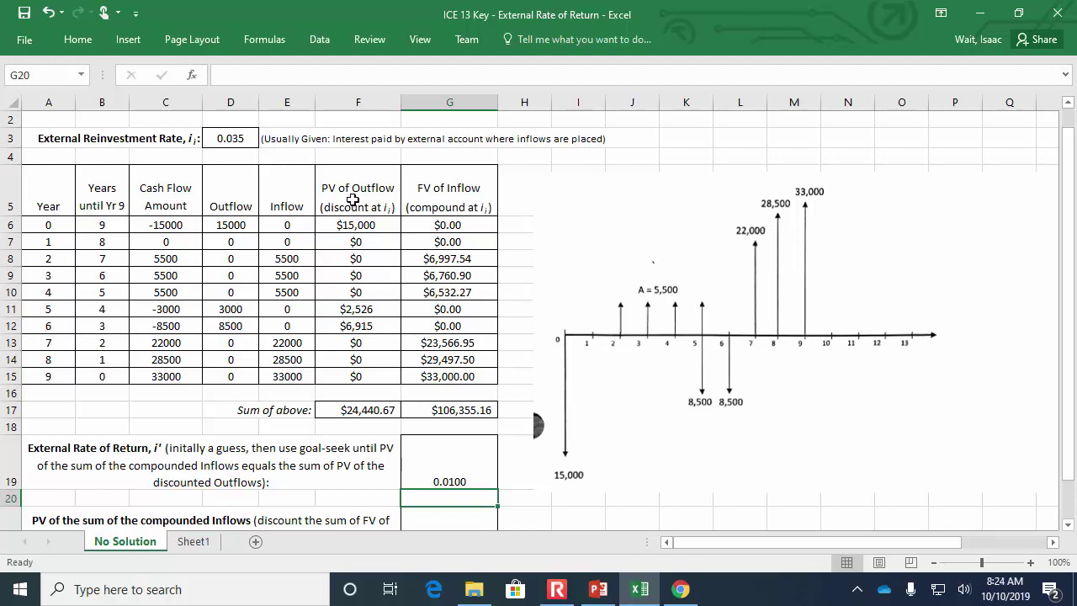
{"action": "left_click", "coordinate": [365, 225]}
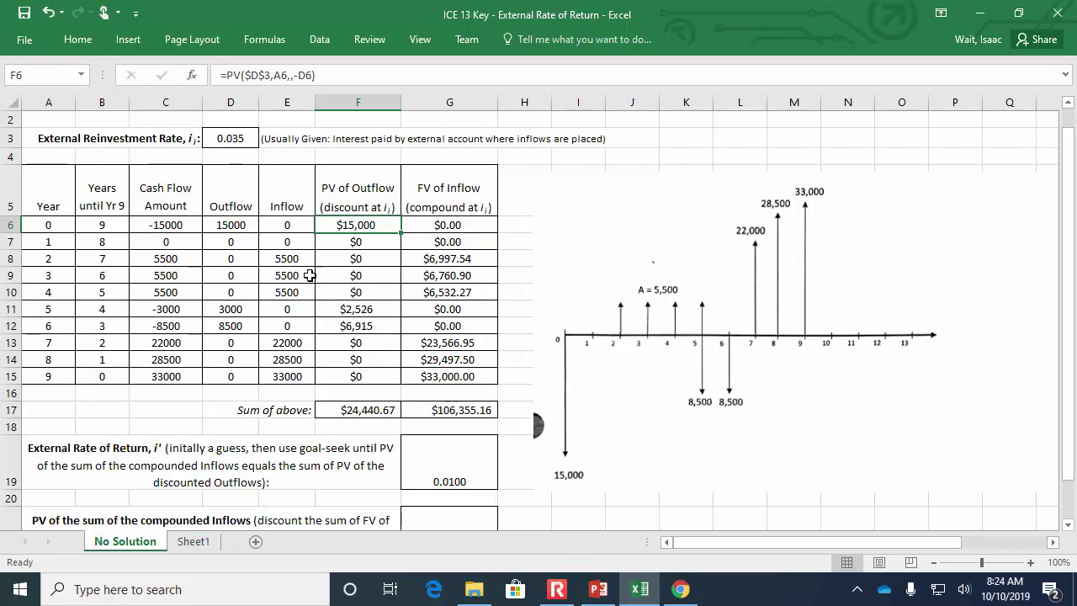
{"action": "left_click", "coordinate": [347, 410]}
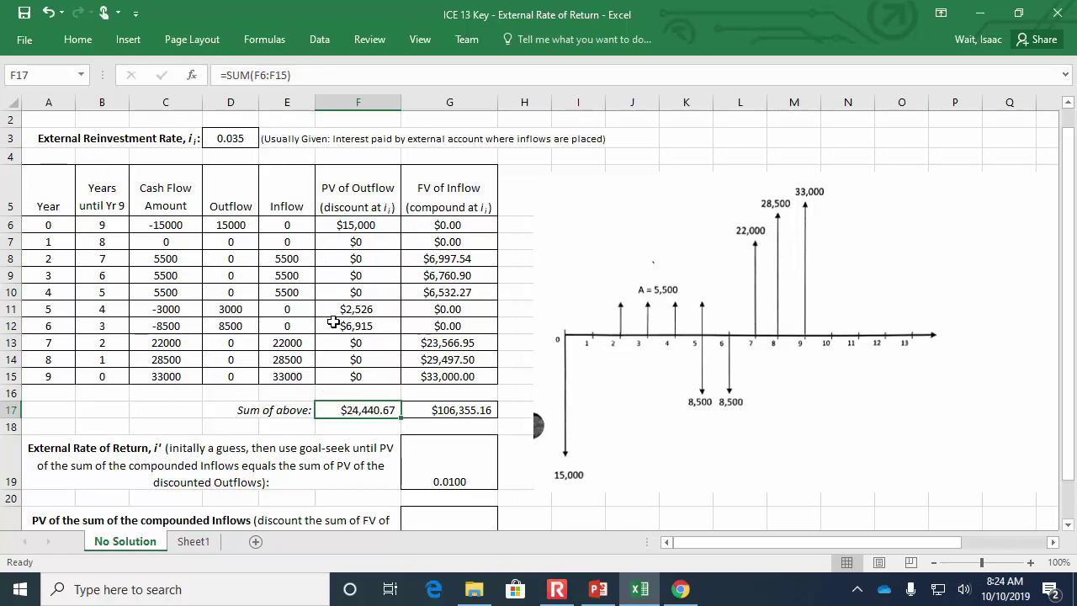
{"action": "left_click", "coordinate": [433, 410]}
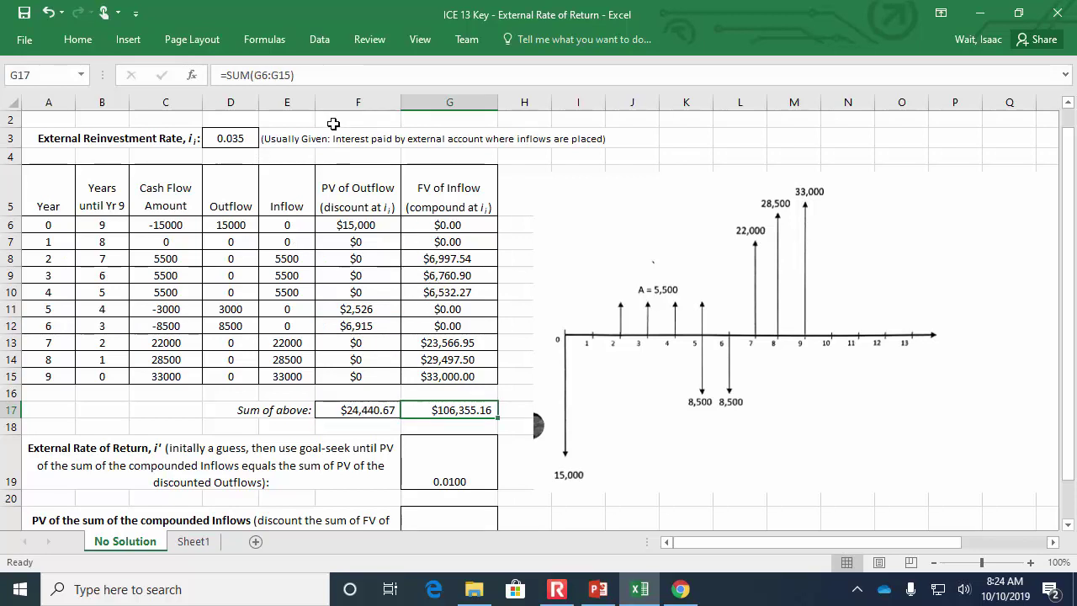
{"action": "scroll", "coordinate": [471, 386], "scroll_direction": "down", "scroll_amount": 1}
{"action": "left_click", "coordinate": [460, 400]}
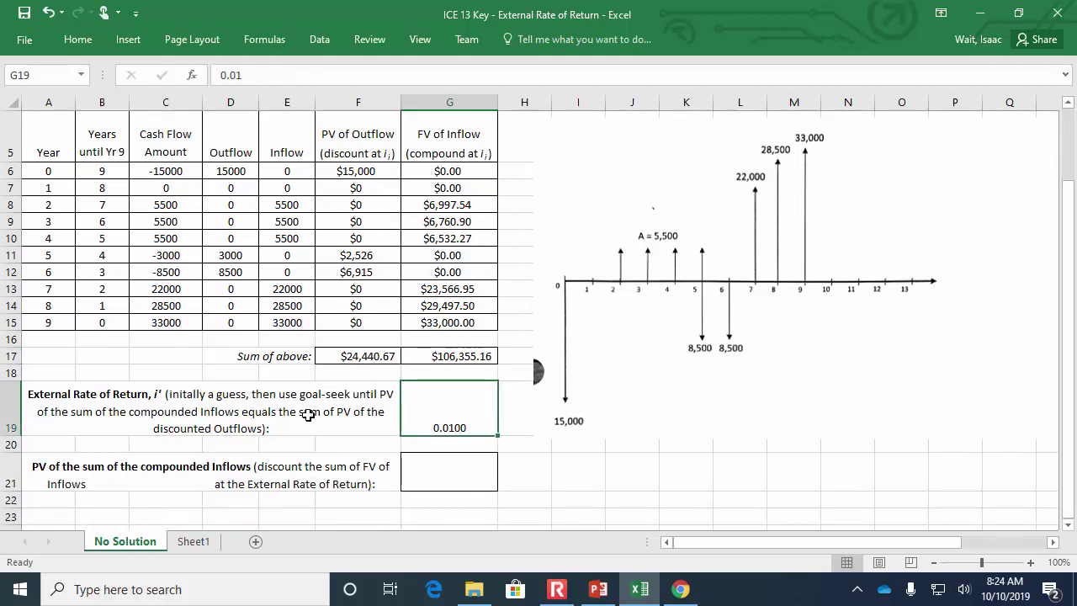
Step: Enter the formula =PV(G19,9,,-G17) in G21 to discount the summed inflows at the External Rate of Return
{"action": "left_click", "coordinate": [476, 472]}
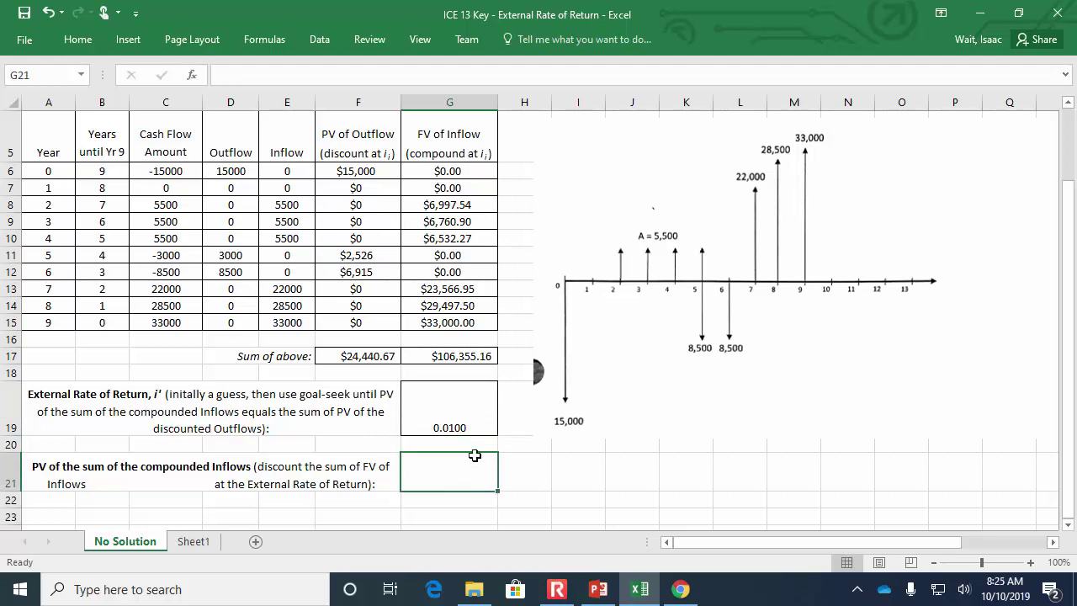
{"action": "type", "text": "=pv("}
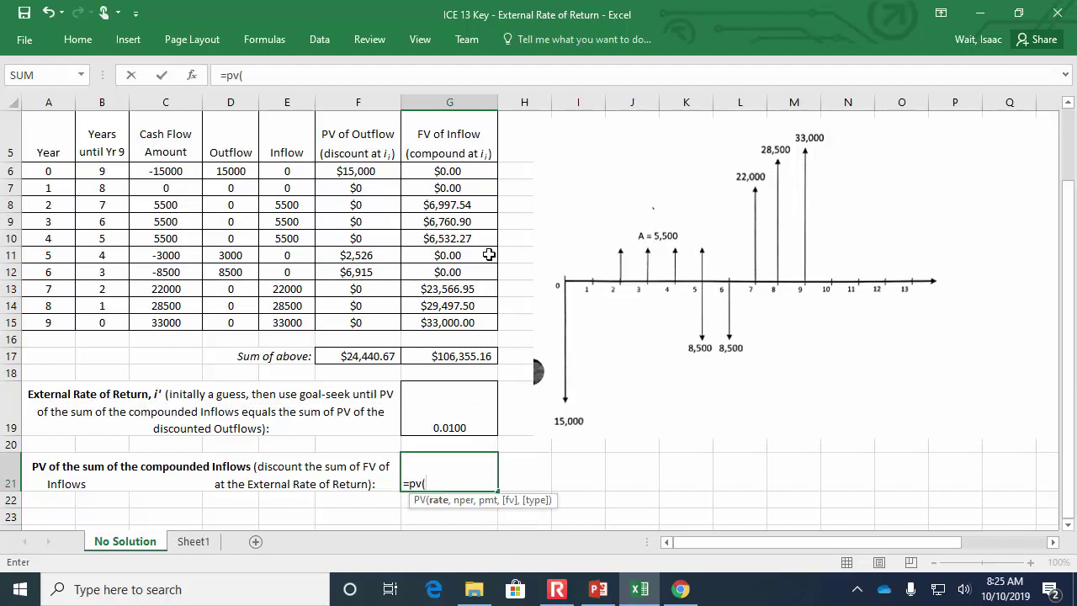
{"action": "left_click", "coordinate": [457, 413]}
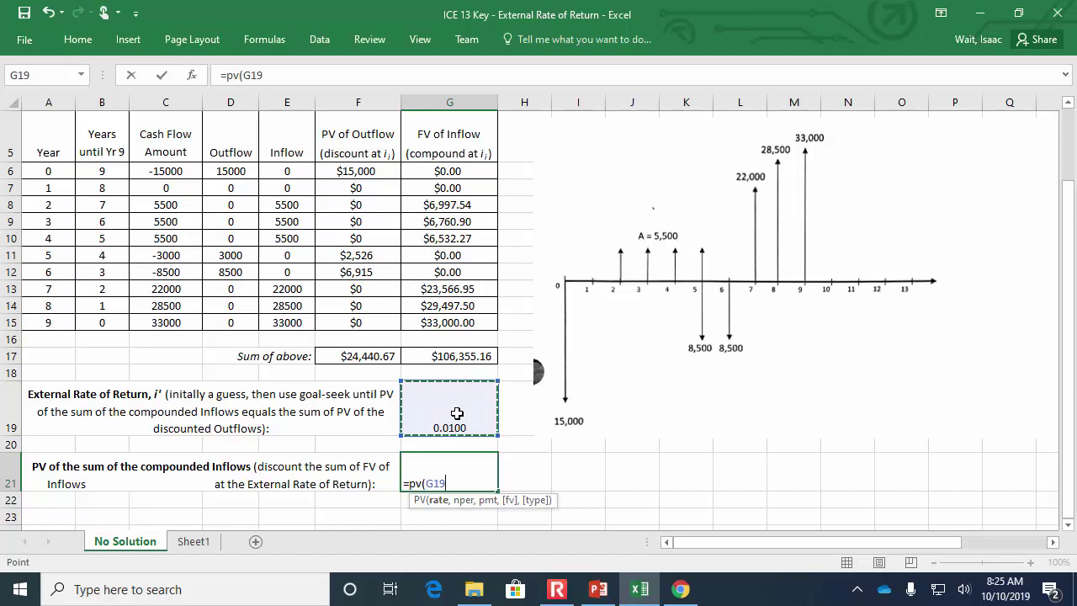
{"action": "type", "text": ","}
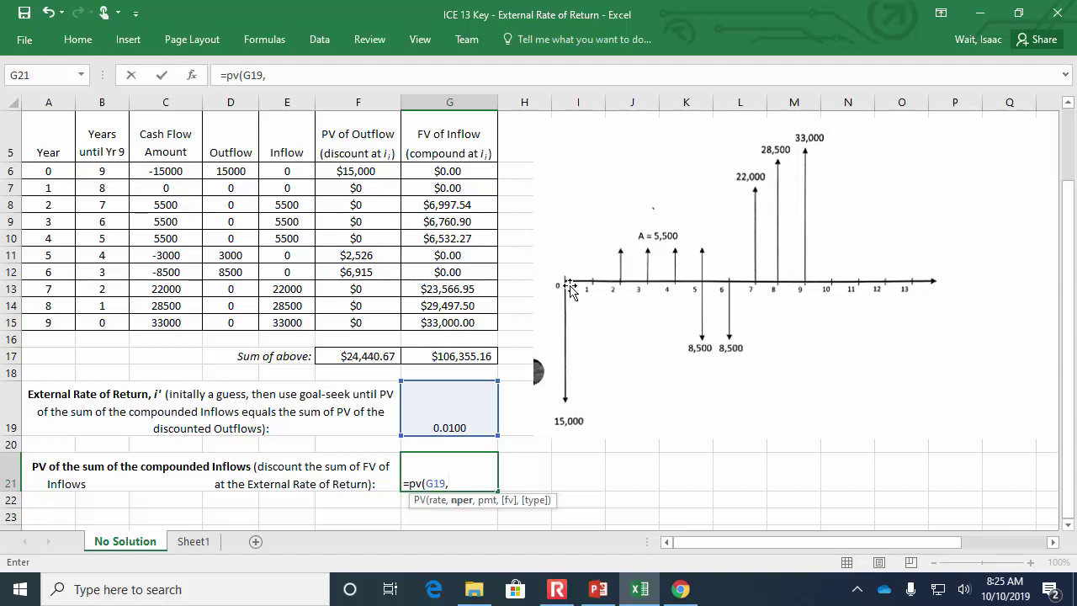
{"action": "type", "text": "9,"}
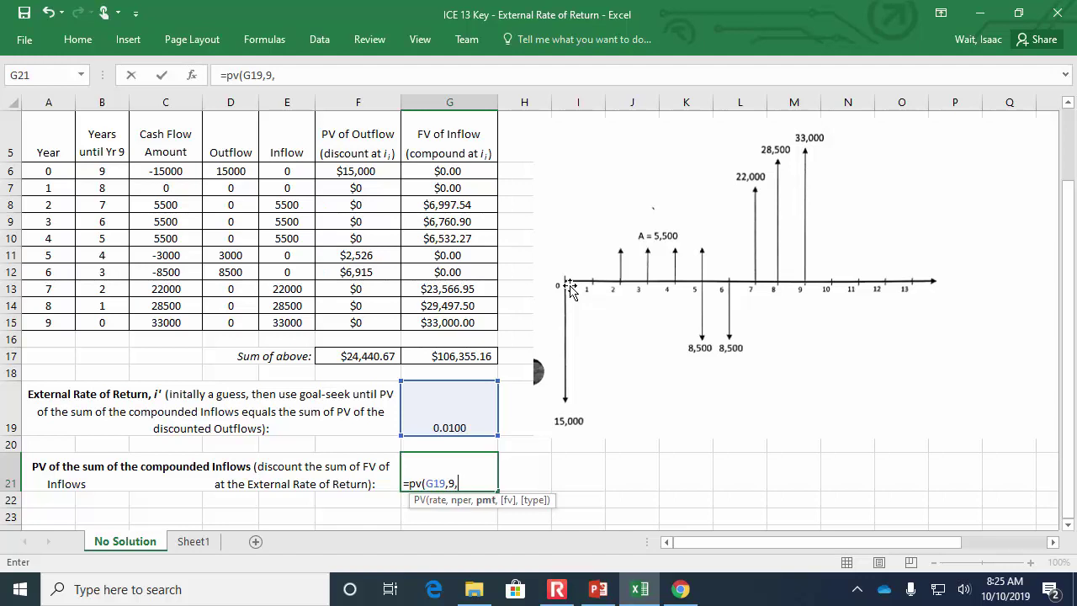
{"action": "type", "text": ",-"}
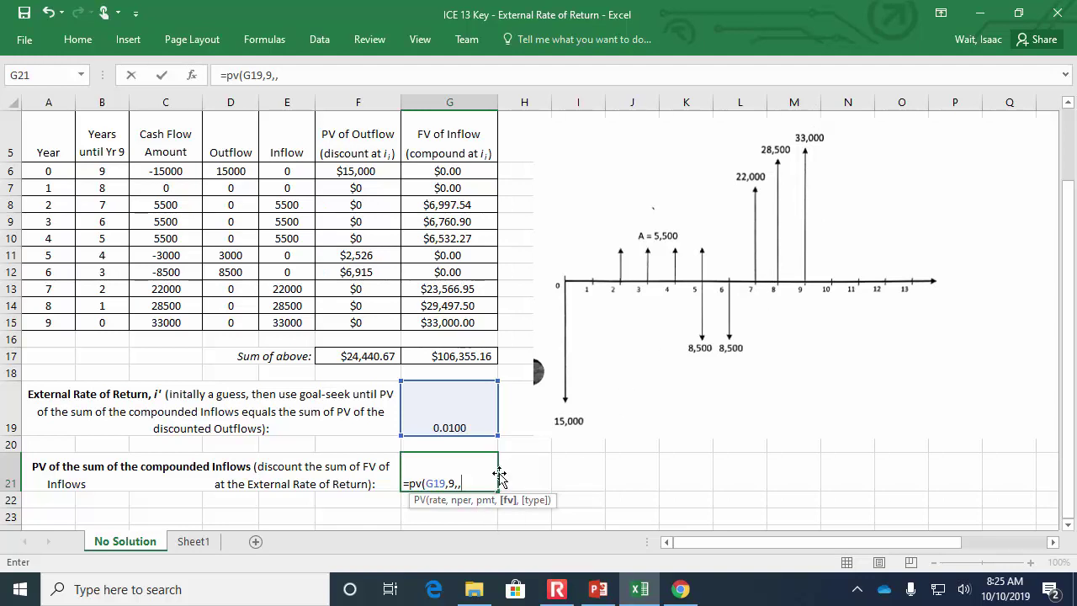
{"action": "left_click", "coordinate": [470, 357]}
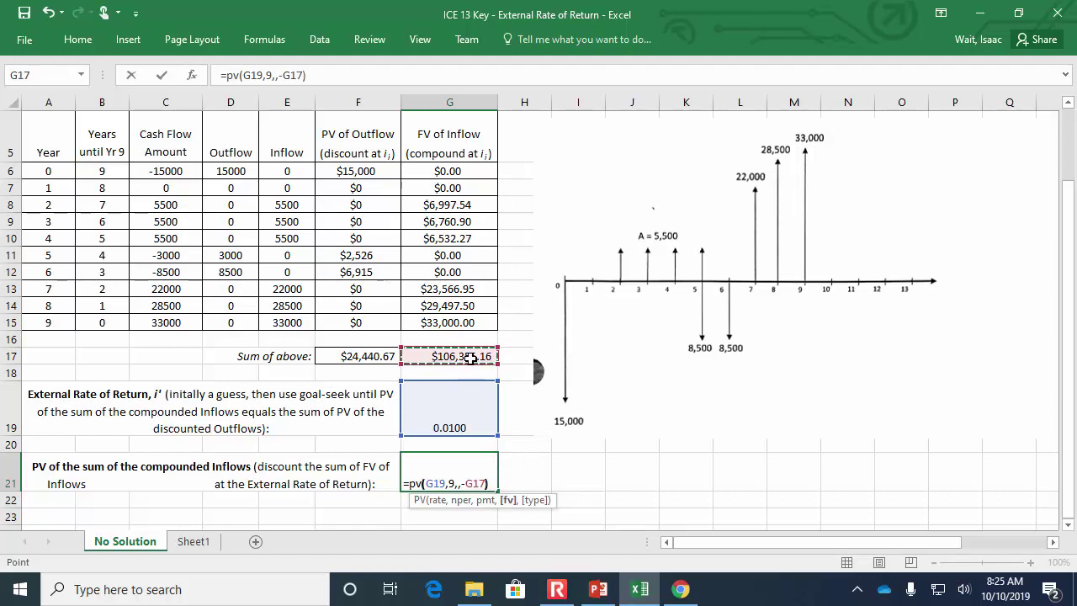
{"action": "type", "text": ")"}
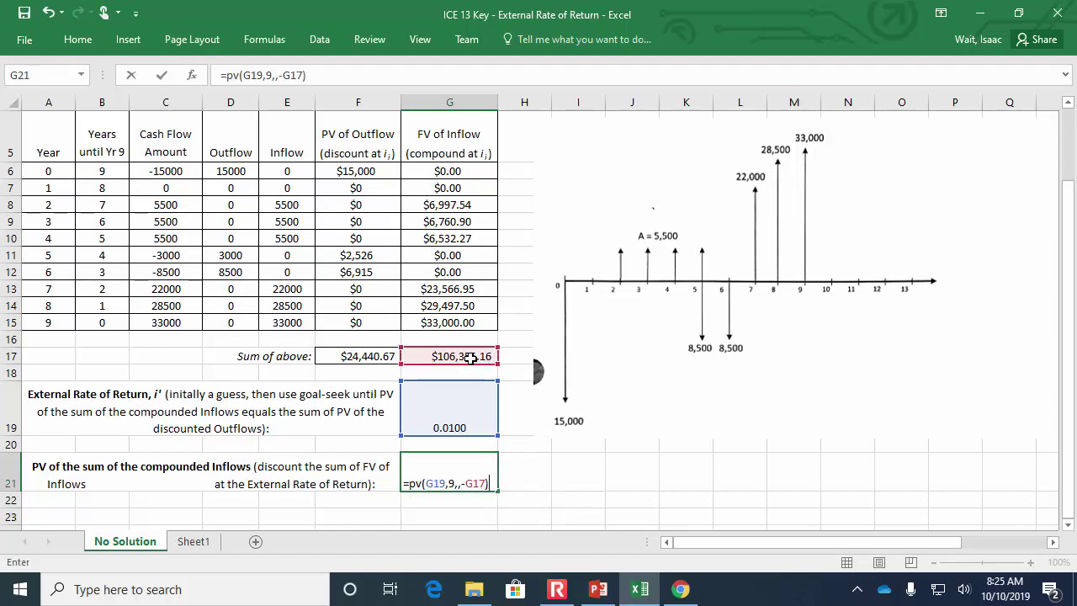
{"action": "key", "text": "Return"}
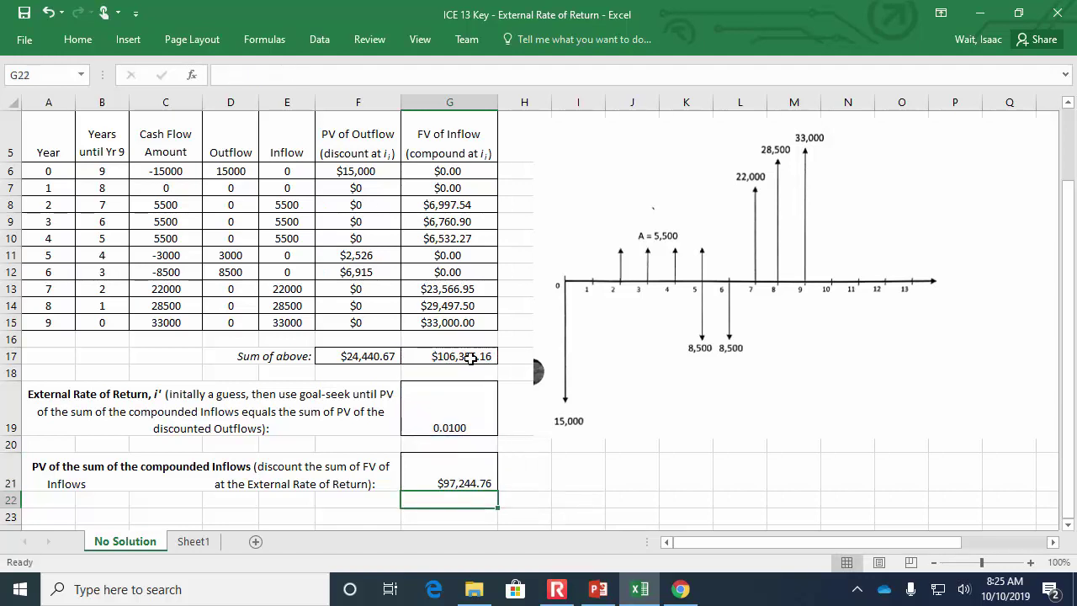
Step: Try rate guesses of 0.02 and 0.03 in G19, comparing the present value in G21 with the outflow sum in F17
{"action": "left_click", "coordinate": [460, 411]}
{"action": "type", "text": ".02"}
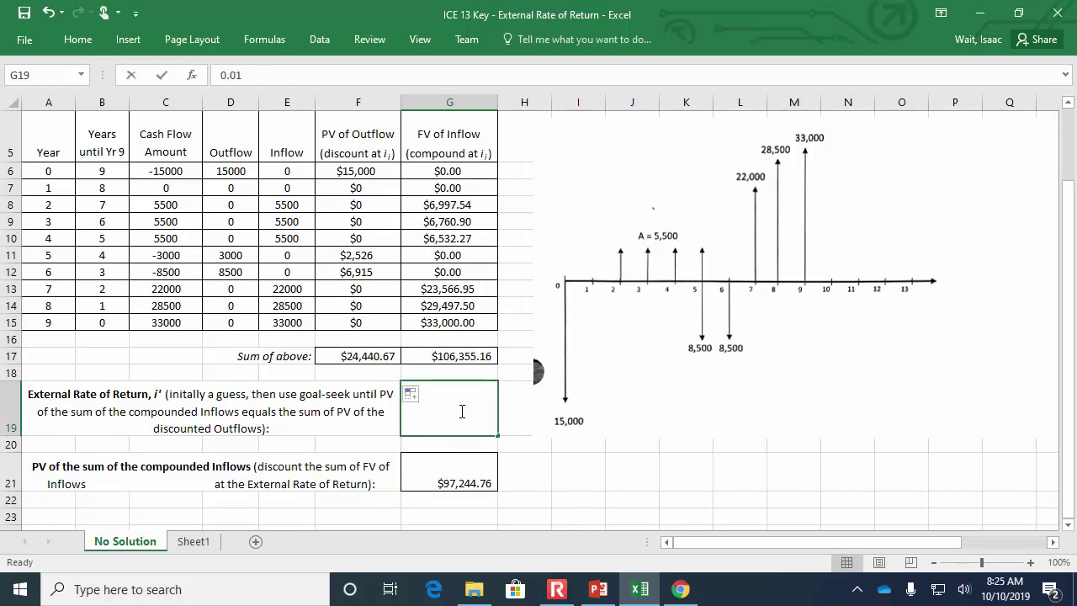
{"action": "key", "text": "Return"}
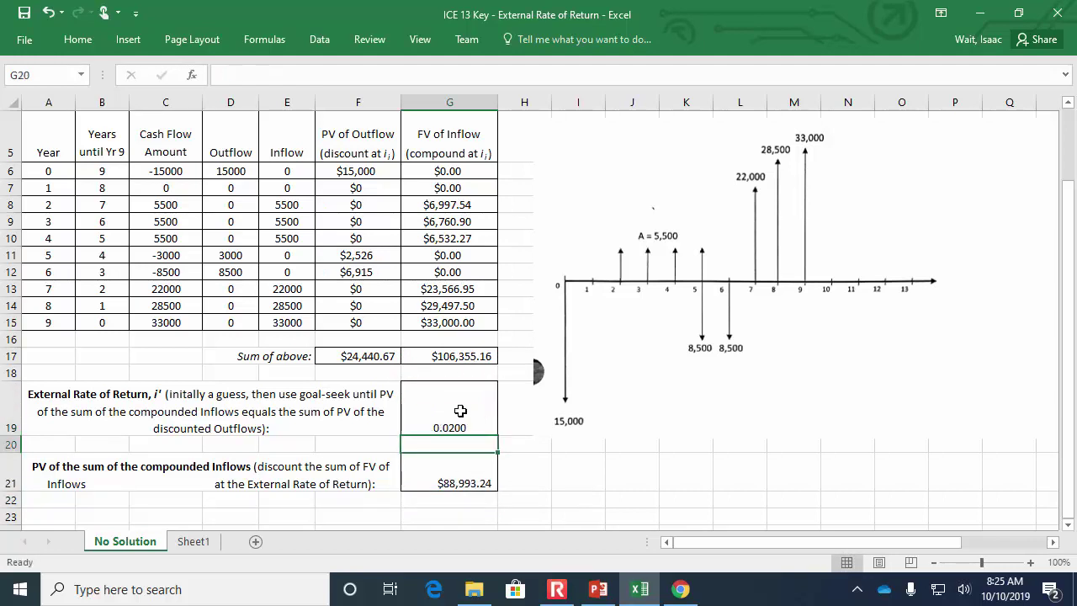
{"action": "left_click", "coordinate": [460, 410]}
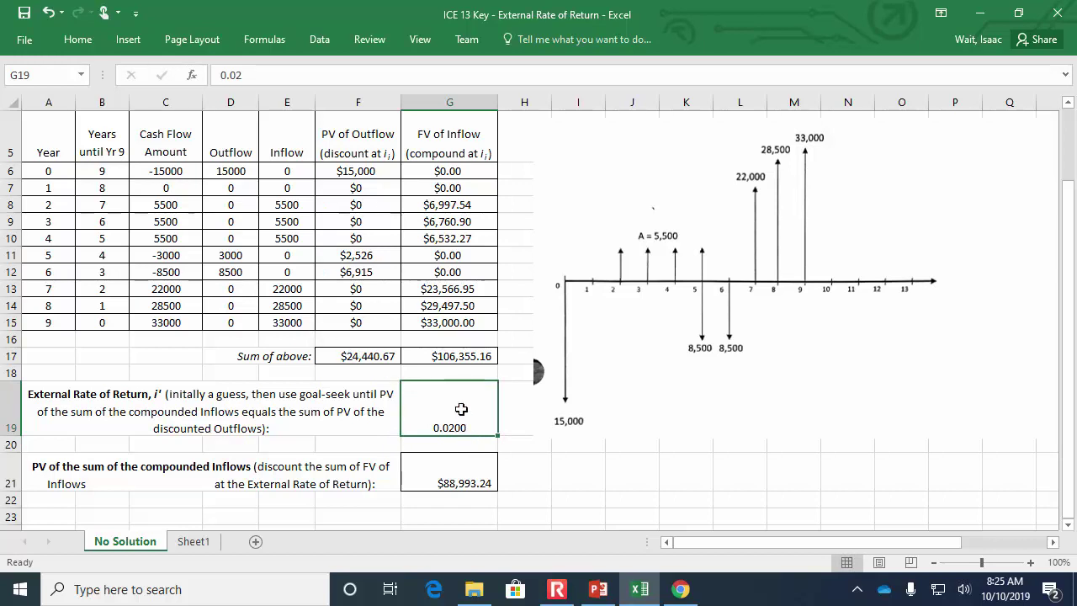
{"action": "left_click", "coordinate": [453, 475]}
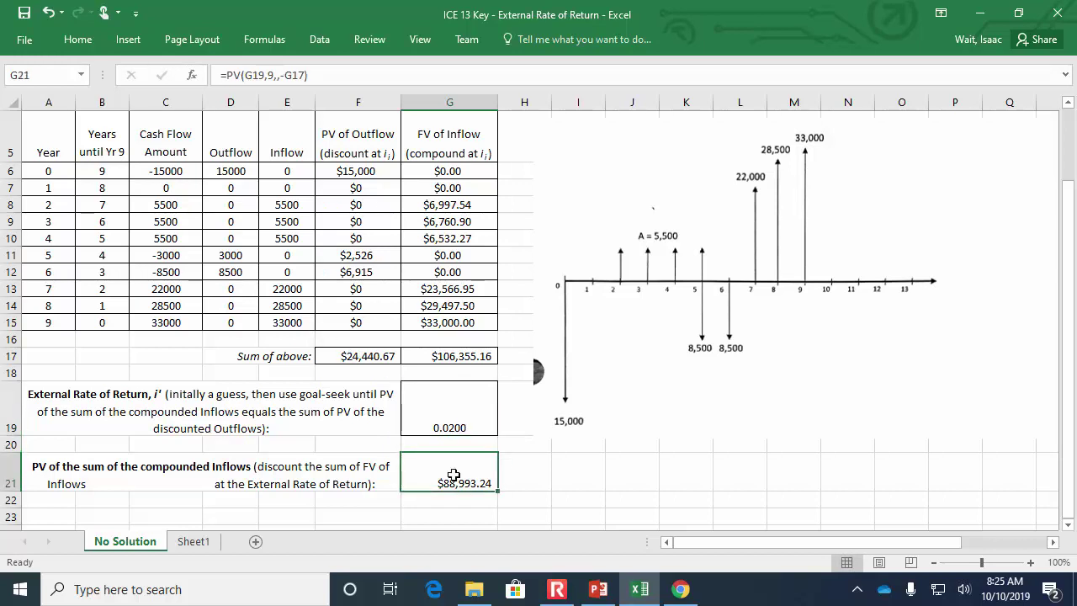
{"action": "left_click", "coordinate": [361, 358]}
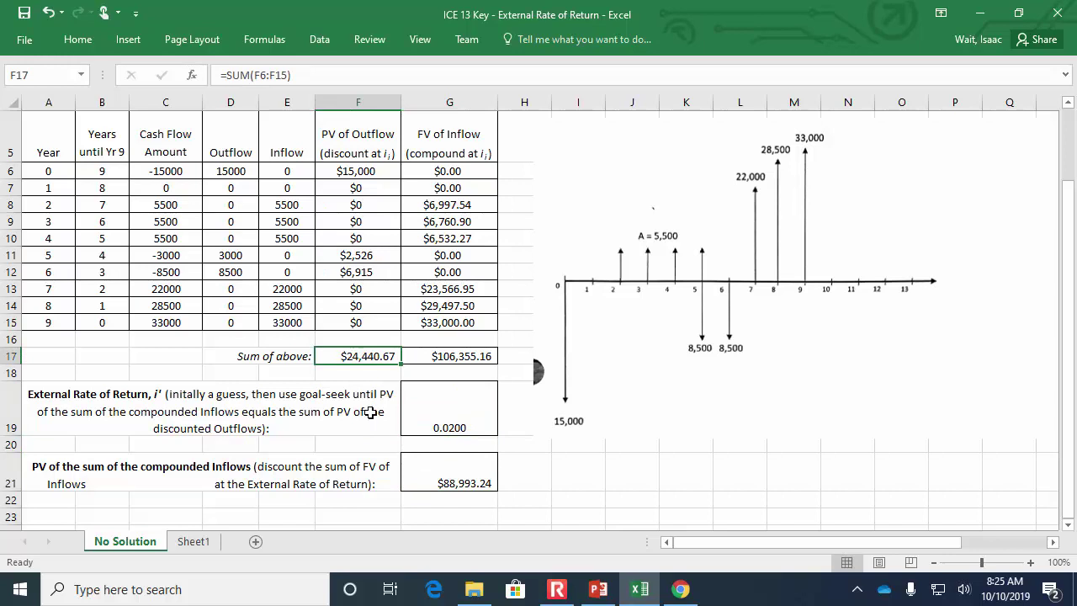
{"action": "left_click", "coordinate": [473, 468]}
{"action": "left_click", "coordinate": [480, 409]}
{"action": "key", "text": "F2"}
{"action": "key", "text": "BackSpace"}
{"action": "type", "text": "3"}
{"action": "key", "text": "Return"}
Step: Set the External Rate of Return guess in G19 to 0.1
{"action": "key", "text": "Up"}
{"action": "type", "text": "0.1"}
{"action": "key", "text": "Return"}
{"action": "key", "text": "Up"}
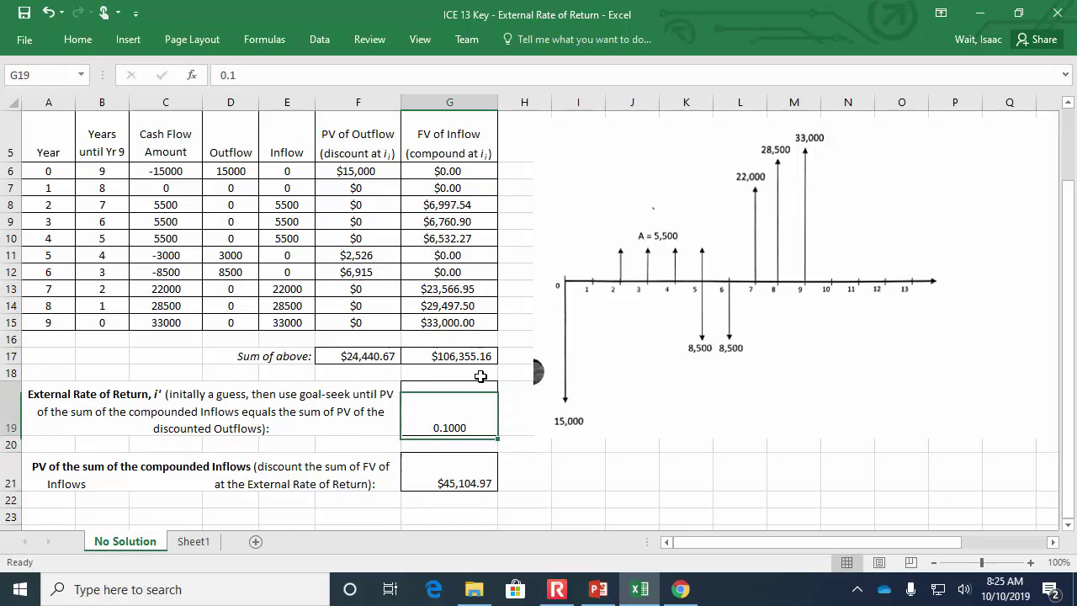
Step: Run Goal Seek to set G21 to 24440.67 by changing G19, and accept the solution
{"action": "left_click", "coordinate": [328, 42]}
{"action": "left_click", "coordinate": [807, 101]}
{"action": "left_click", "coordinate": [826, 141]}
{"action": "left_click_drag", "start_coordinate": [461, 230], "coordinate": [792, 283]}
{"action": "left_click", "coordinate": [456, 481]}
{"action": "left_click", "coordinate": [865, 320]}
{"action": "type", "text": "24440.67"}
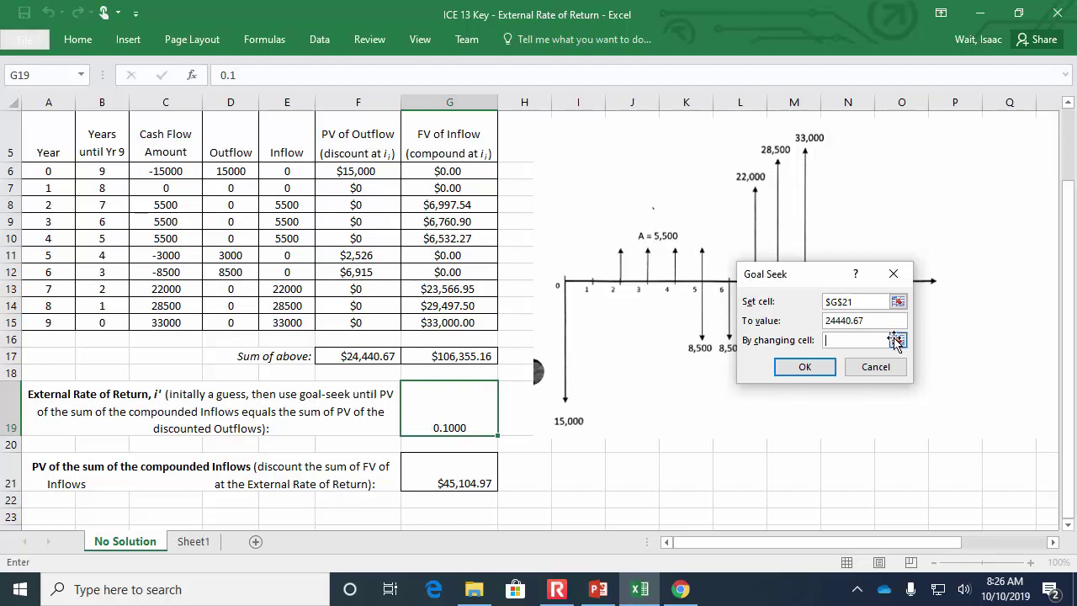
{"action": "left_click", "coordinate": [899, 340]}
{"action": "left_click", "coordinate": [469, 408]}
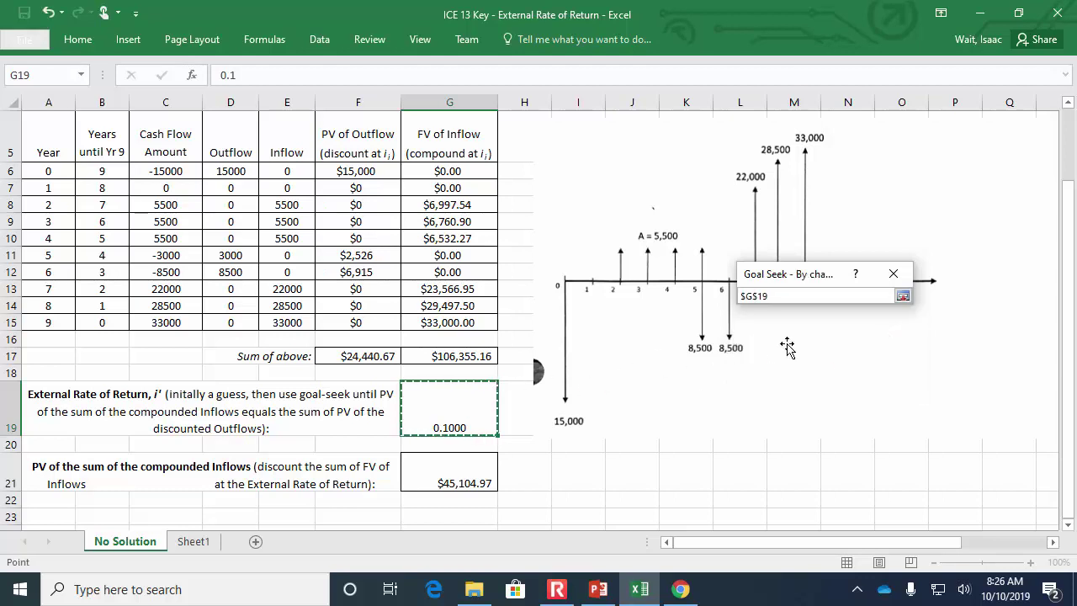
{"action": "left_click", "coordinate": [903, 296]}
{"action": "left_click", "coordinate": [805, 367]}
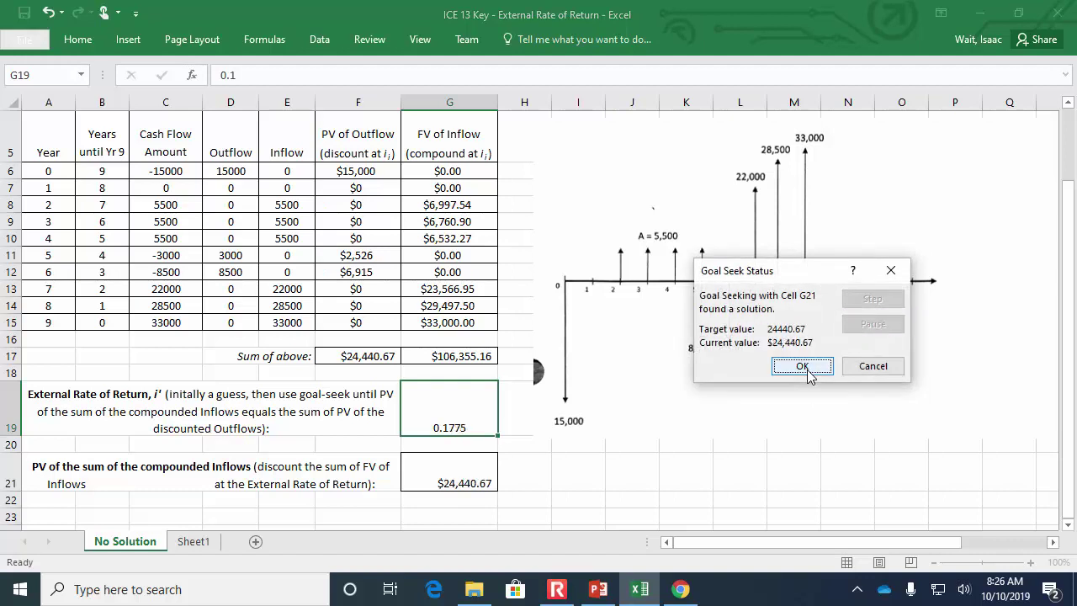
{"action": "left_click", "coordinate": [802, 367]}
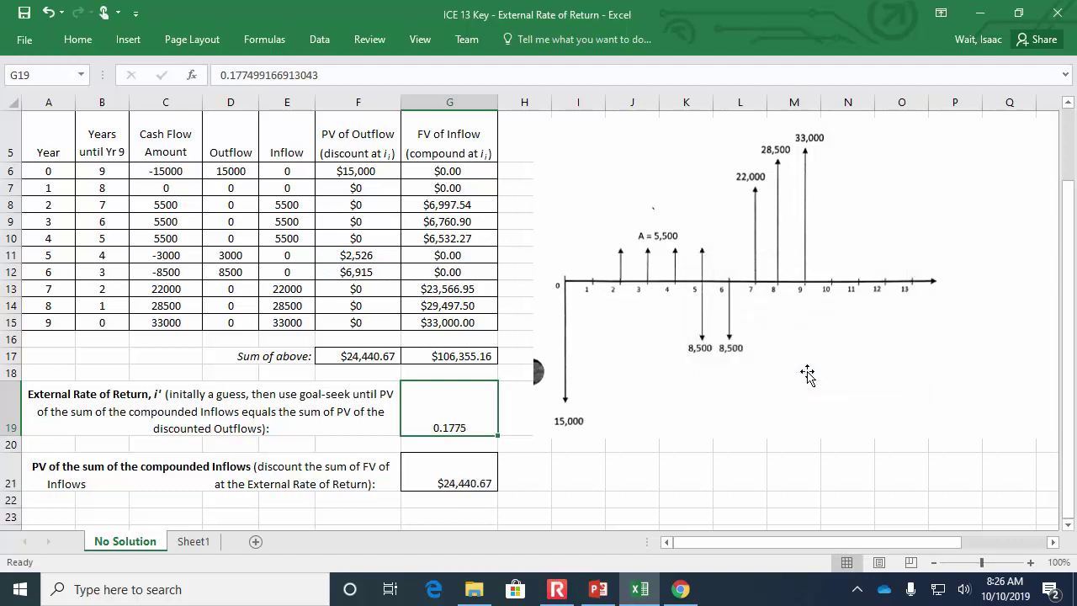
Step: Format the External Rate of Return in G19 as a percentage with two decimal places
{"action": "left_click", "coordinate": [79, 41]}
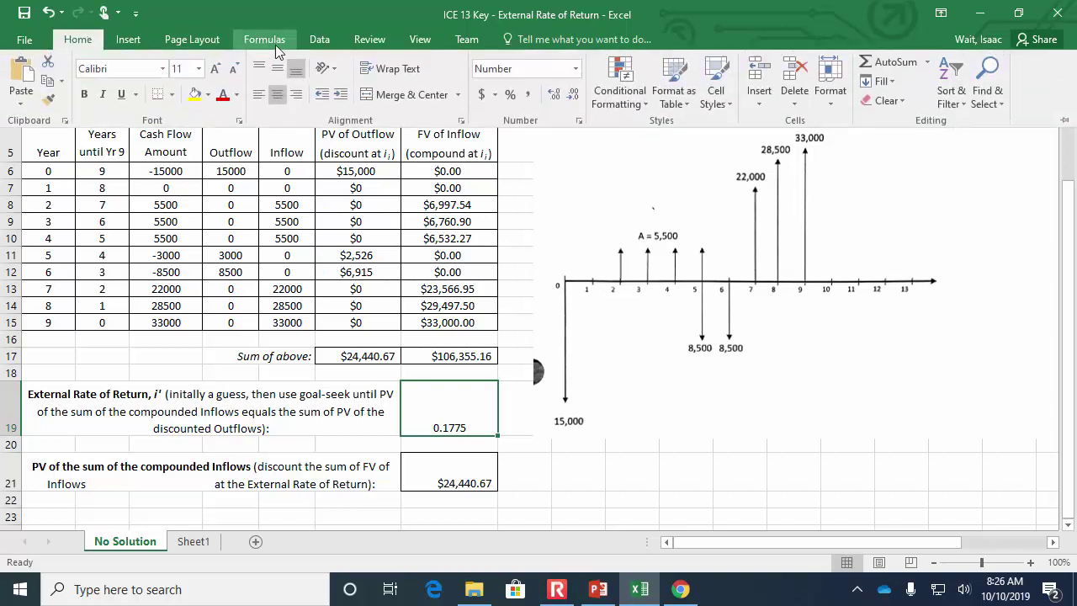
{"action": "left_click", "coordinate": [510, 95]}
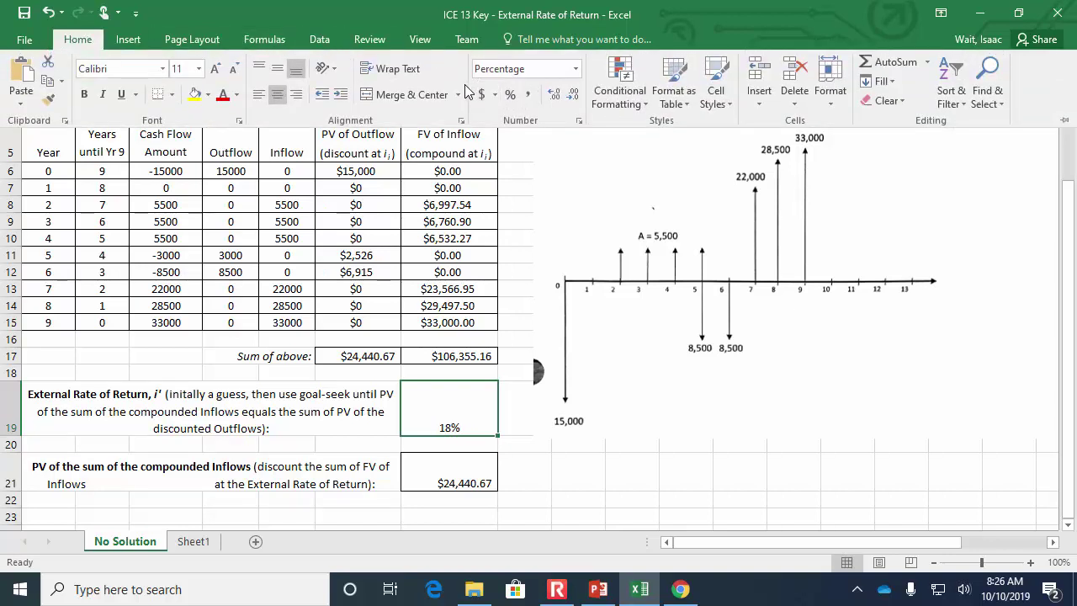
{"action": "left_click", "coordinate": [554, 94]}
{"action": "left_click", "coordinate": [554, 95]}
{"action": "left_click", "coordinate": [571, 484]}
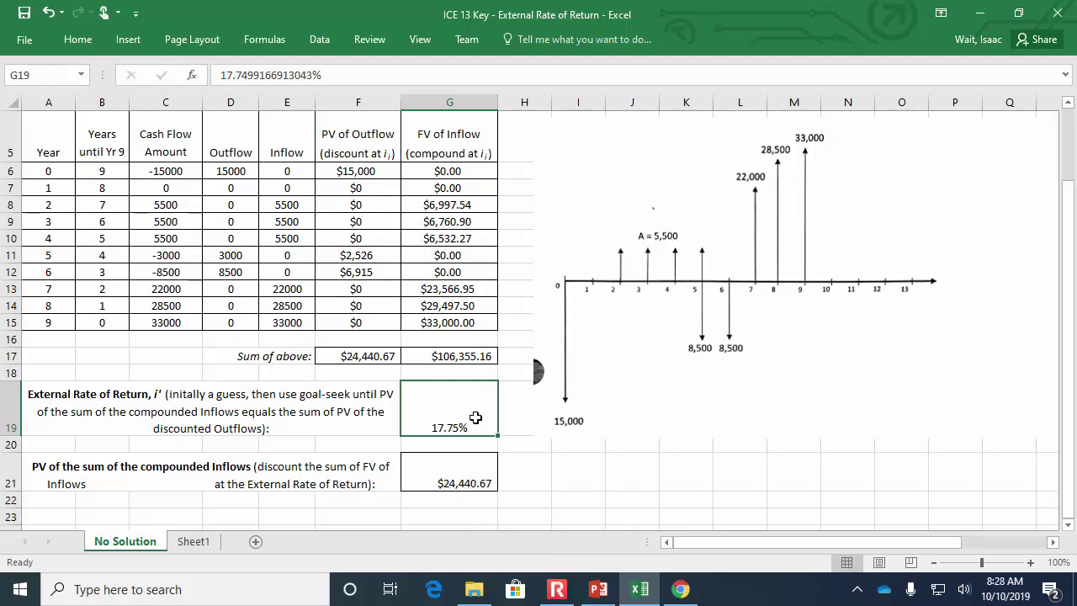
Step: Compare the external reinvestment rate in D3 with the calculated External Rate of Return in G19
{"action": "scroll", "coordinate": [424, 296], "scroll_direction": "up", "scroll_amount": 2}
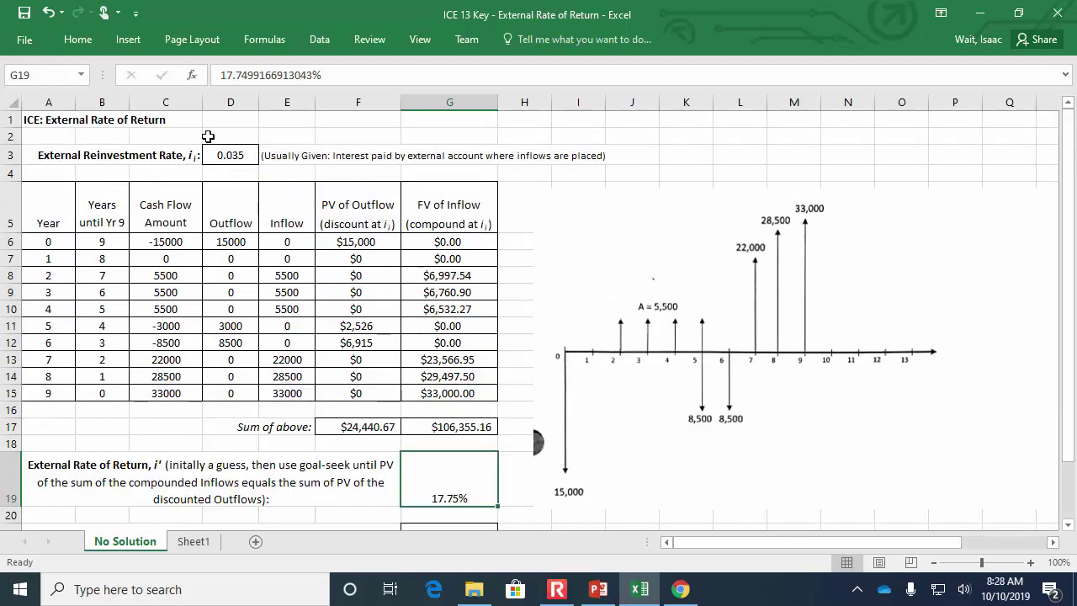
{"action": "left_click", "coordinate": [222, 154]}
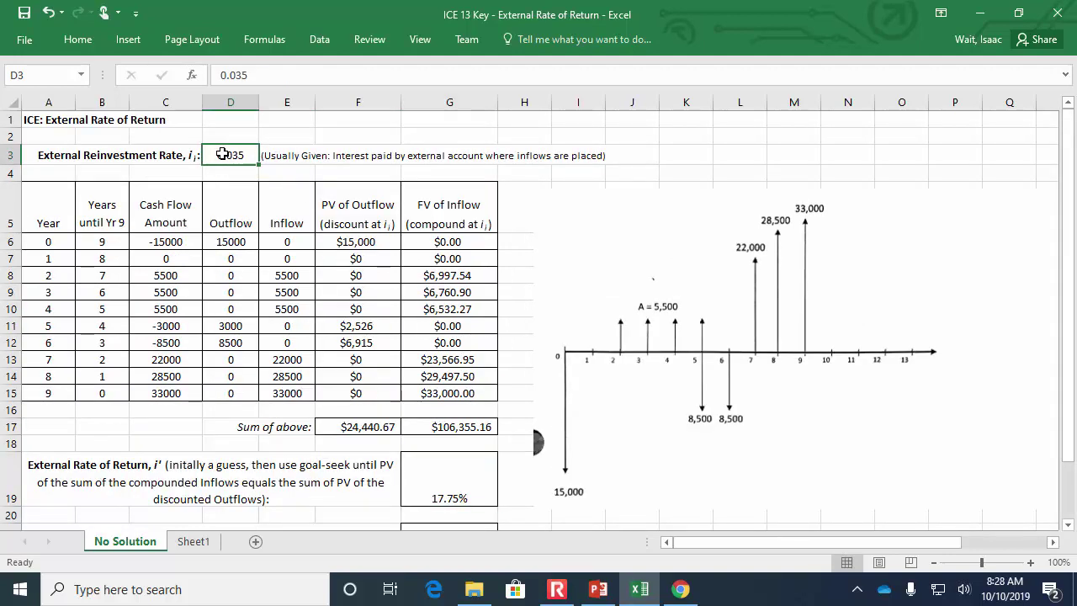
{"action": "scroll", "coordinate": [222, 154], "scroll_direction": "down", "scroll_amount": 1}
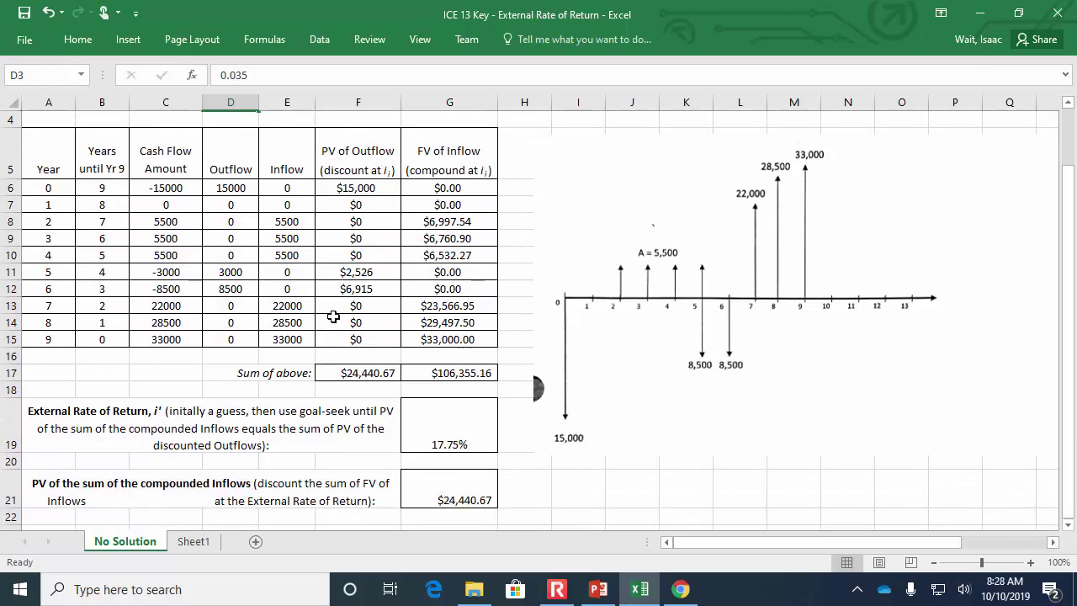
{"action": "left_click", "coordinate": [461, 429]}
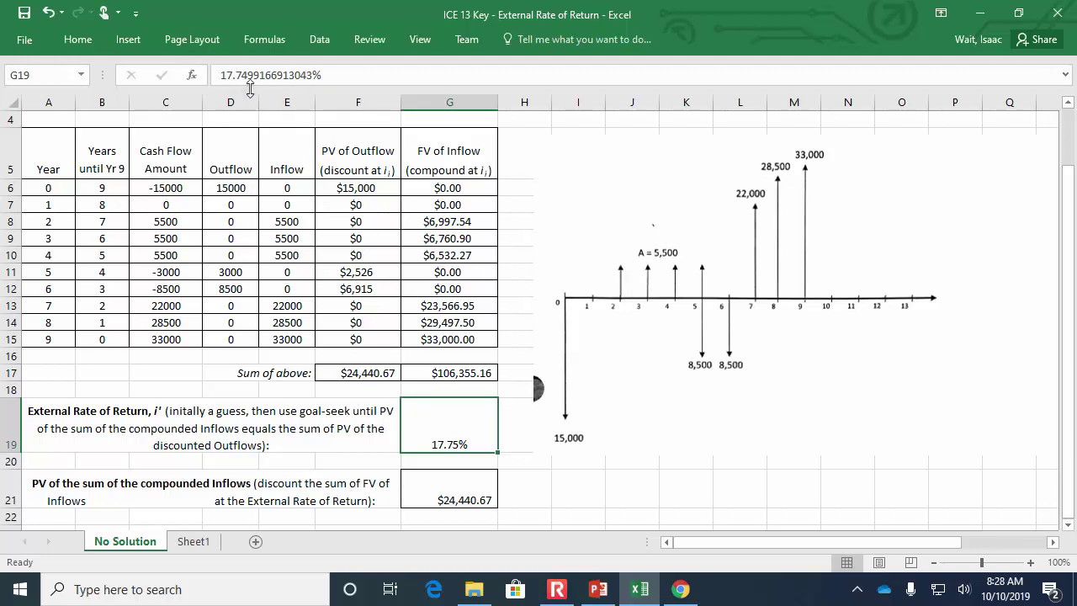
{"action": "scroll", "coordinate": [289, 128], "scroll_direction": "up", "scroll_amount": 1}
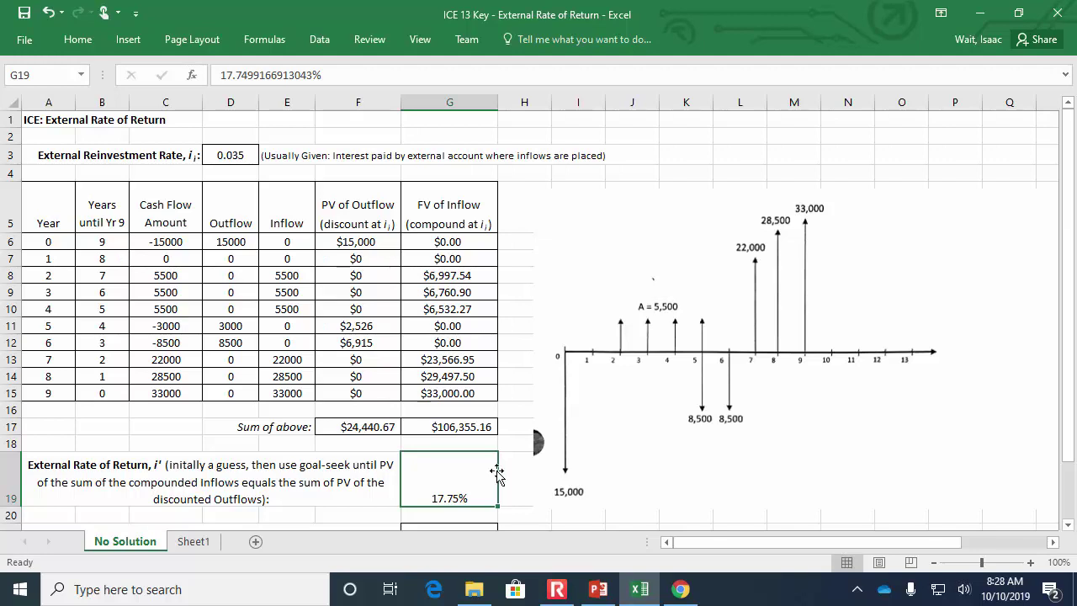
Step: Switch to the PowerPoint class notes and start the slide show from the slide "IRR Analysis isn't for comparing alternatives"
{"action": "left_click", "coordinate": [601, 591]}
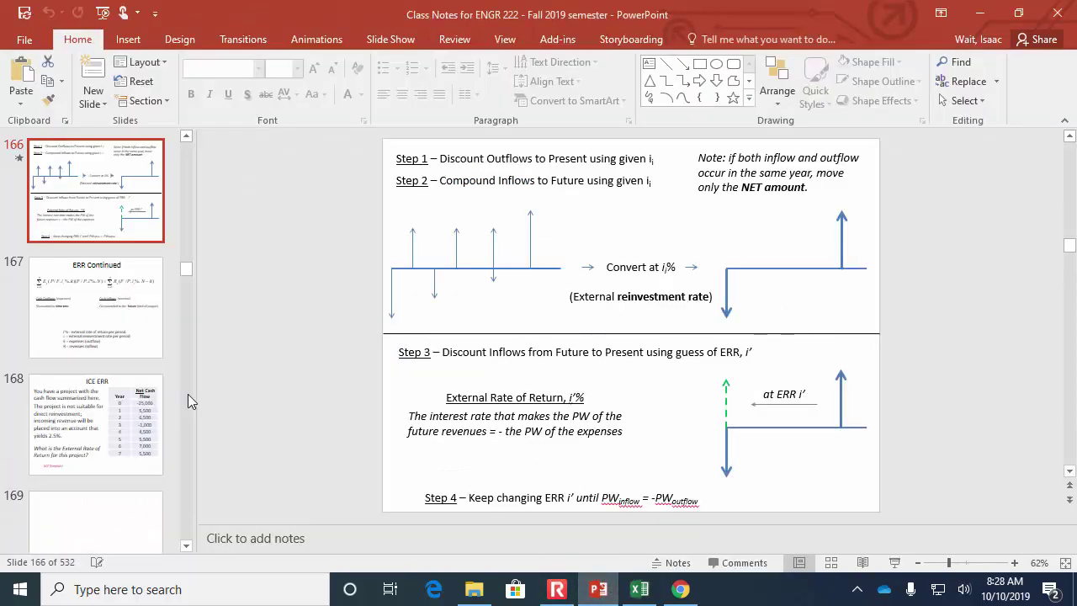
{"action": "key", "text": "Down"}
{"action": "key", "text": "Down"}
{"action": "key", "text": "Down"}
{"action": "scroll", "coordinate": [151, 396], "scroll_direction": "down", "scroll_amount": 5}
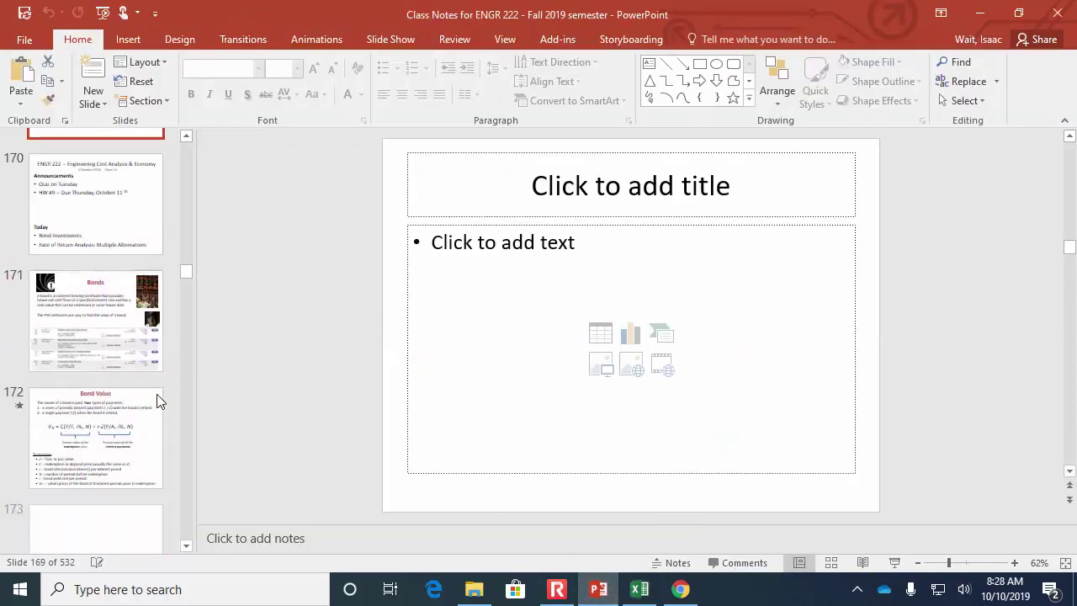
{"action": "scroll", "coordinate": [109, 348], "scroll_direction": "down", "scroll_amount": 8}
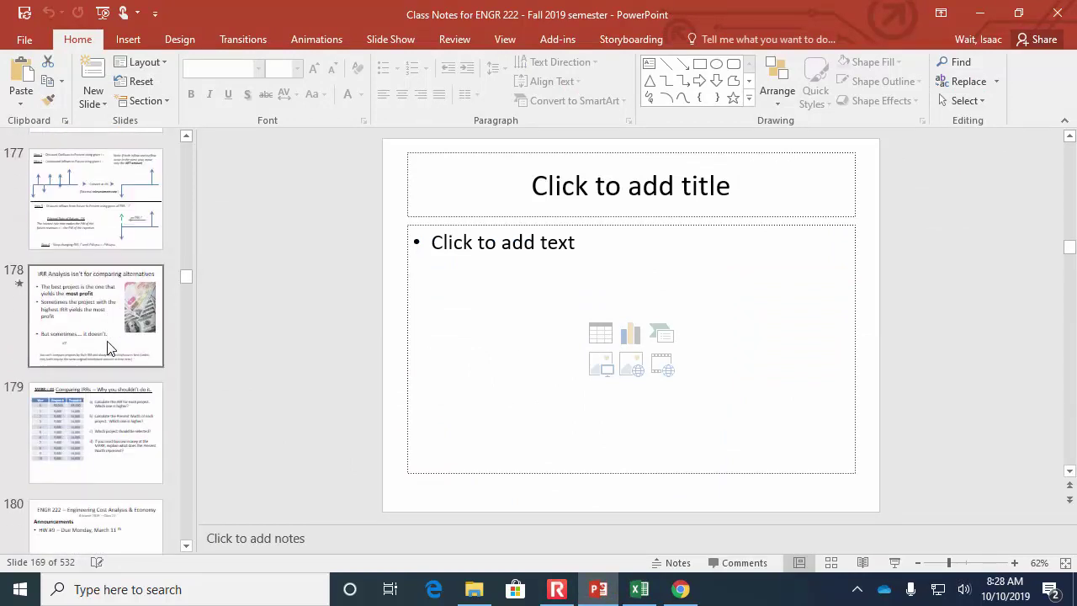
{"action": "scroll", "coordinate": [107, 345], "scroll_direction": "up", "scroll_amount": 1}
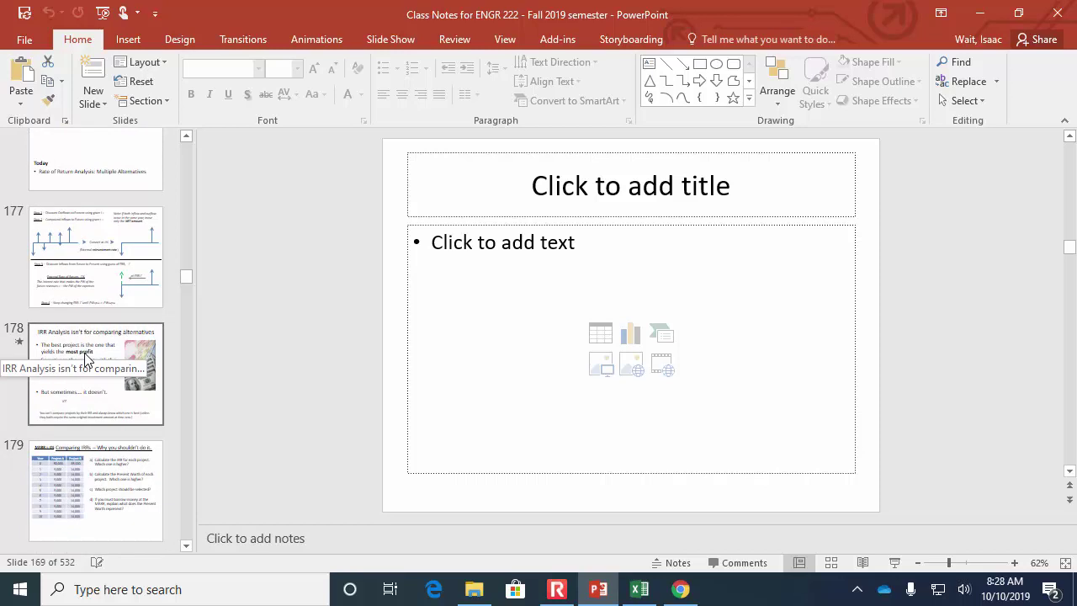
{"action": "left_click", "coordinate": [85, 360]}
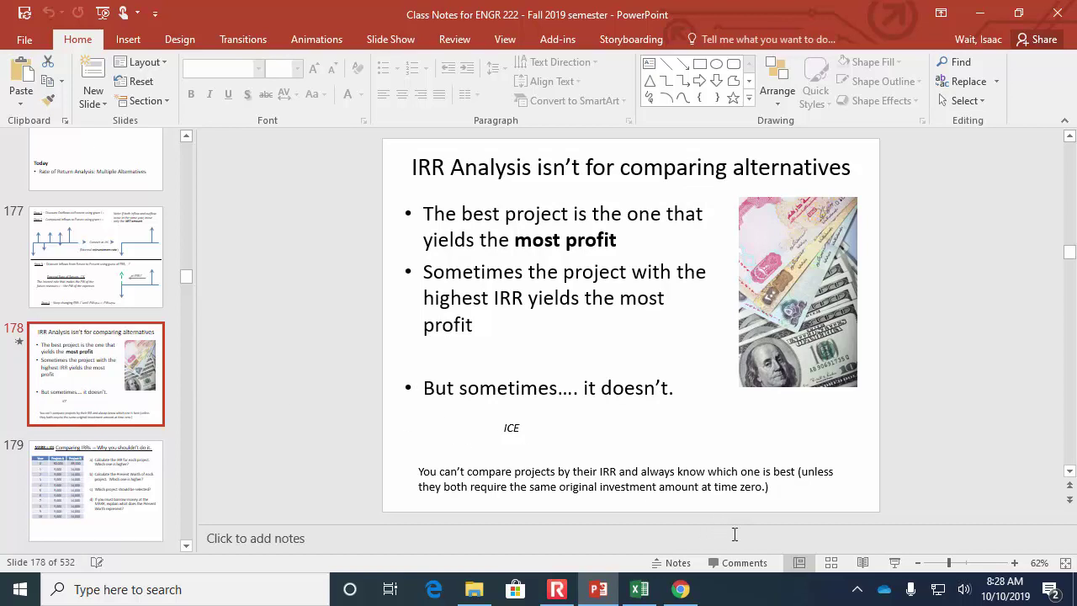
{"action": "left_click", "coordinate": [896, 564]}
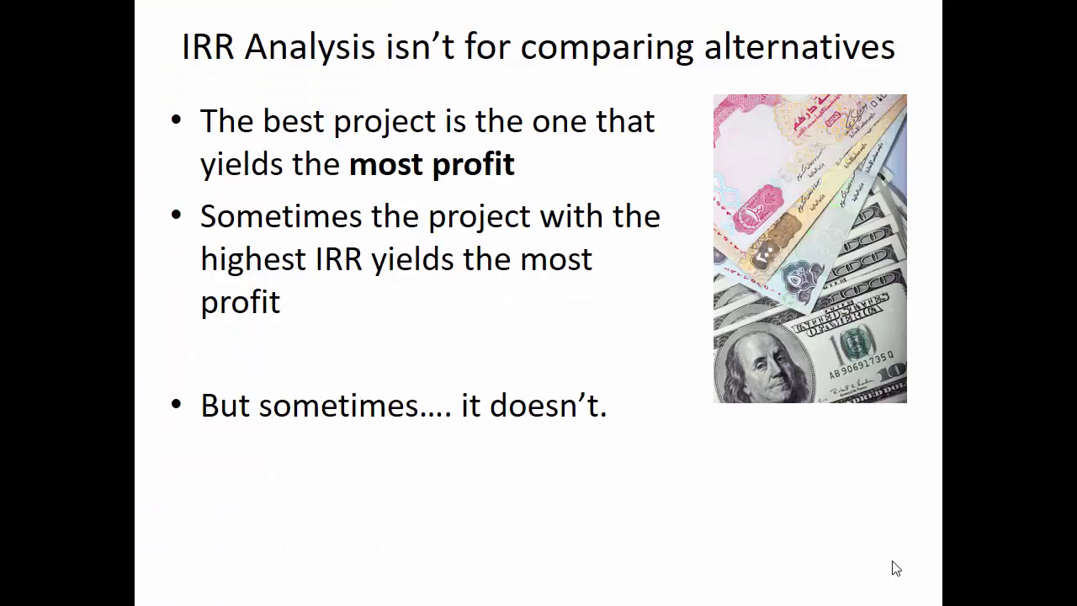
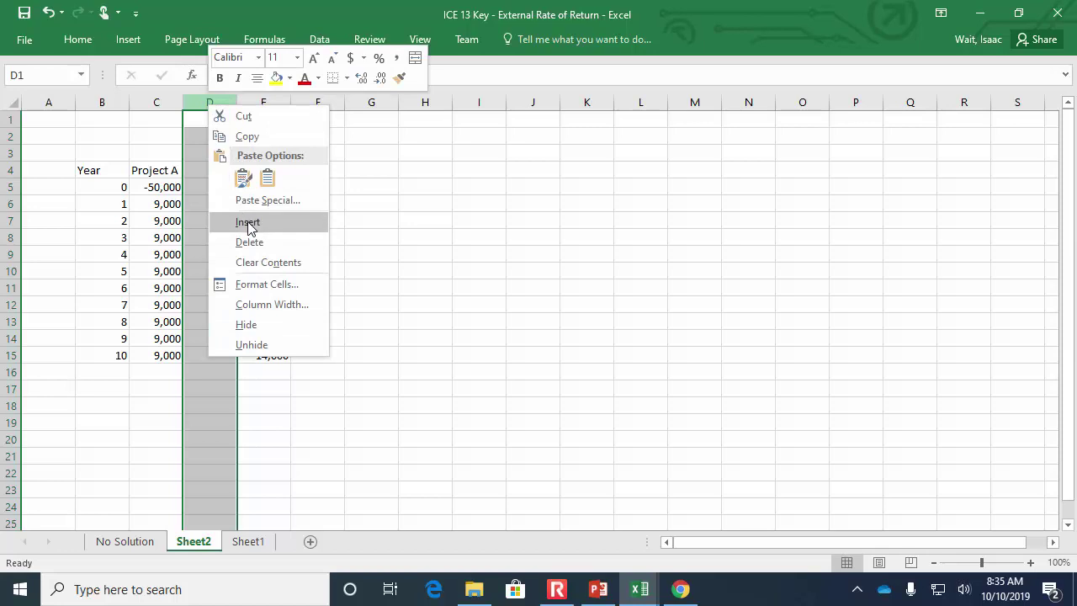
Step: On Sheet2, insert an empty column between the two projects and copy the Project A heading from C4 to C3
{"action": "left_click", "coordinate": [442, 266]}
{"action": "left_click", "coordinate": [192, 171]}
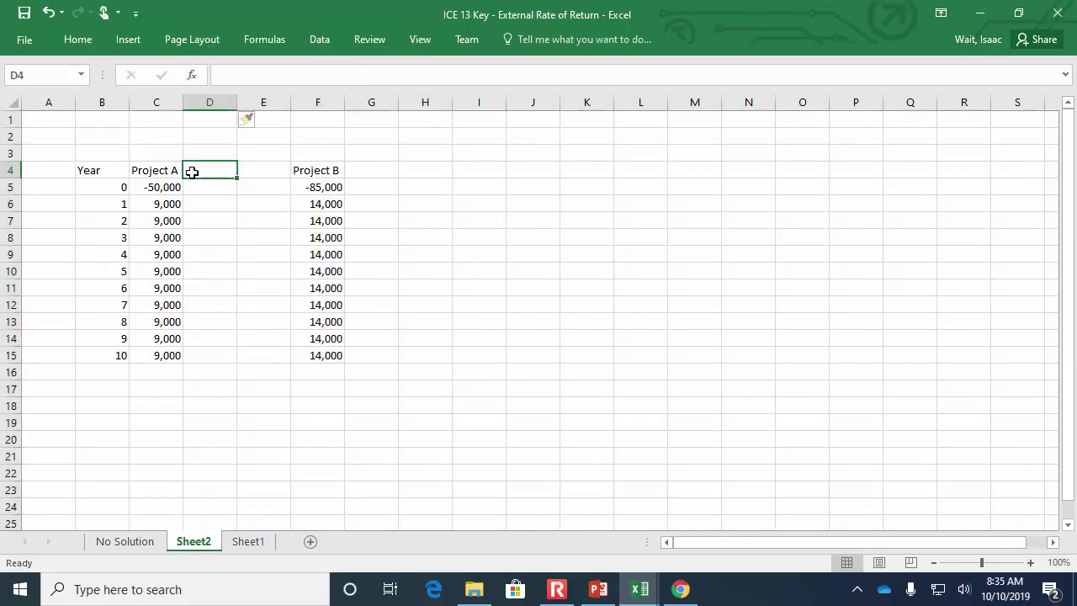
{"action": "key", "text": "Up"}
{"action": "key", "text": "Down"}
{"action": "key", "text": "Left"}
{"action": "key", "text": "ctrl+c"}
{"action": "key", "text": "Up"}
{"action": "key", "text": "ctrl+v"}
{"action": "key", "text": "Down"}
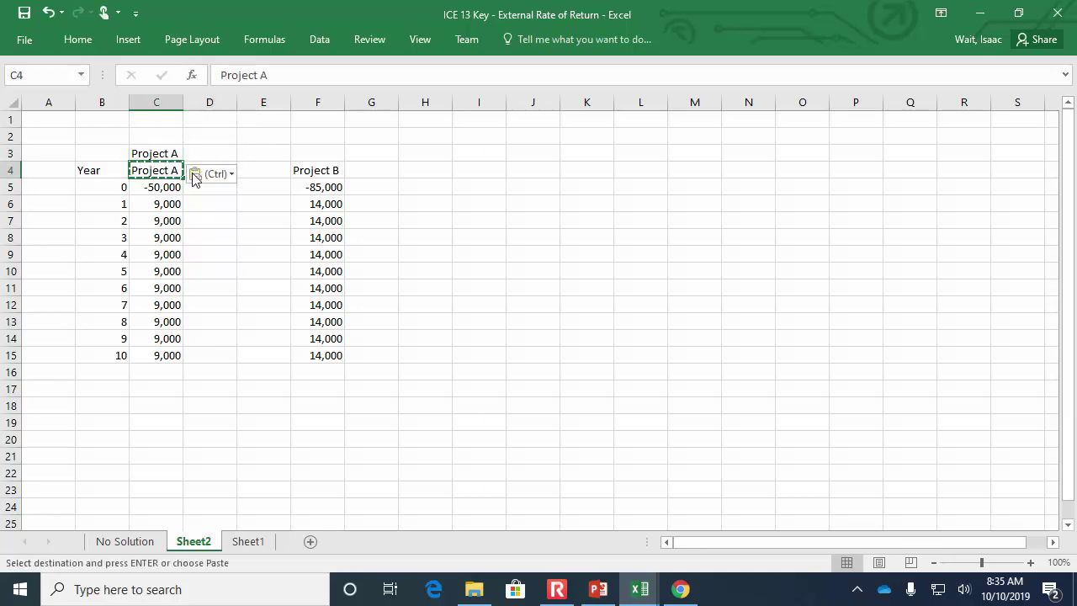
Step: Head C4 with "Amount" and D4 with "PV of Amount", and fit column D's width to its text
{"action": "type", "text": "Amount"}
{"action": "key", "text": "Right"}
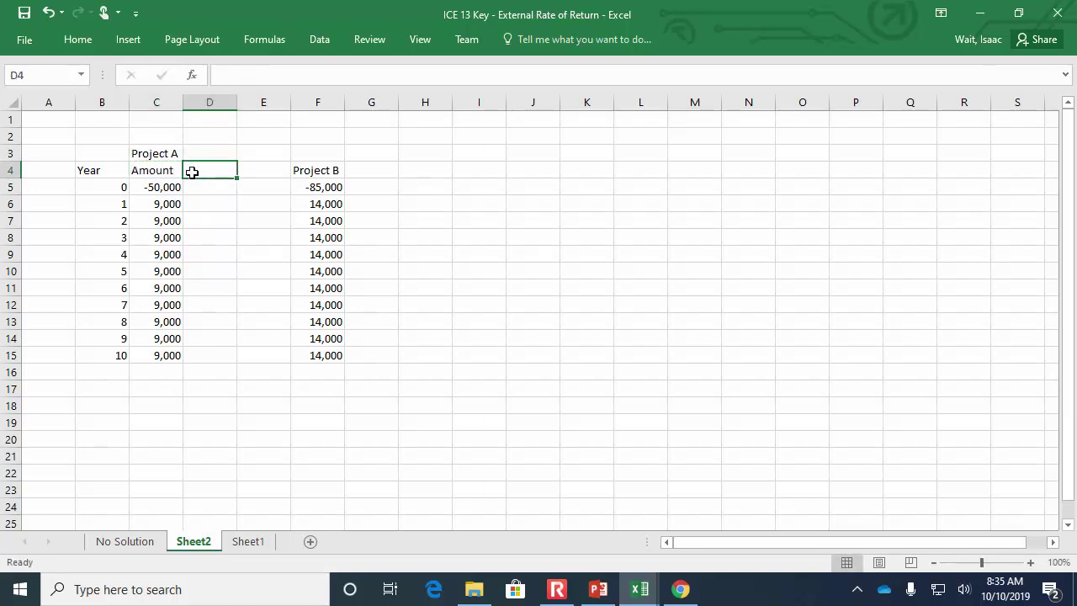
{"action": "type", "text": "PV of Amount"}
{"action": "key", "text": "Return"}
{"action": "key", "text": "Left"}
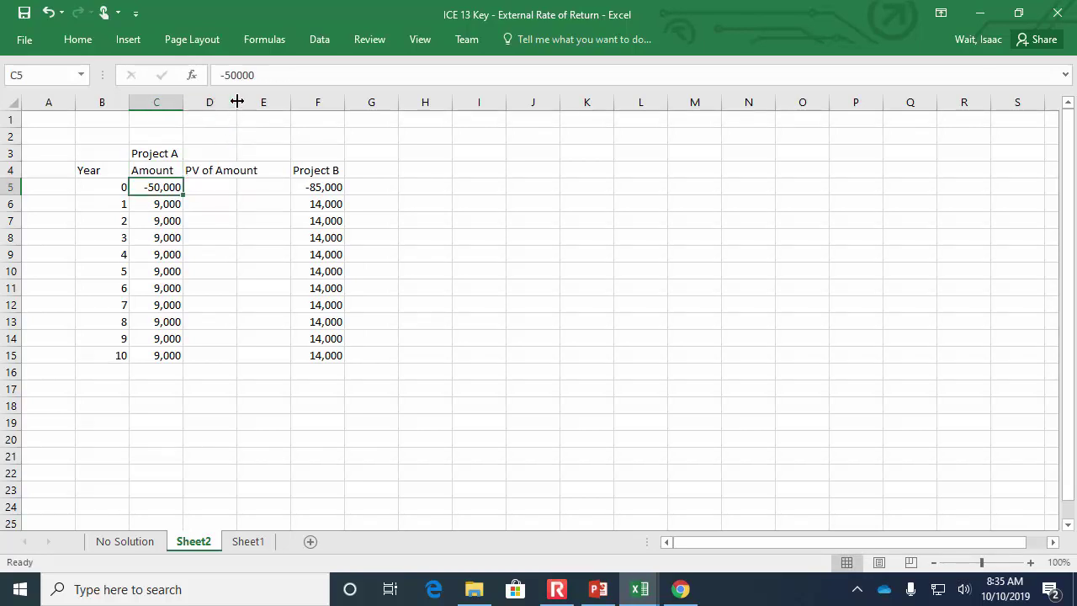
{"action": "double_click", "coordinate": [236, 102]}
Step: Copy the Project B heading from F4 to F3
{"action": "left_click", "coordinate": [337, 168]}
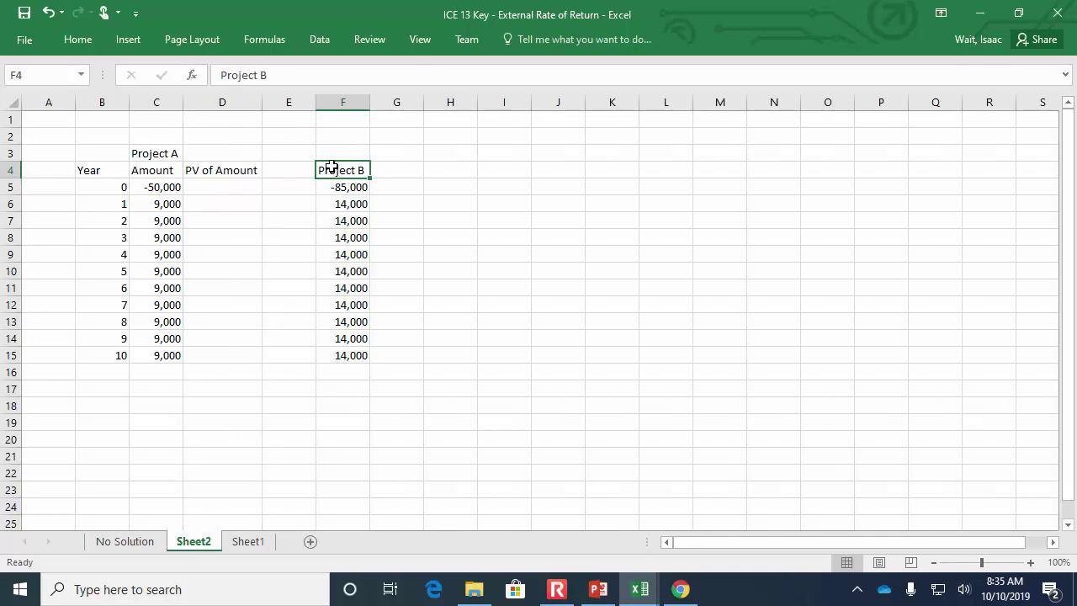
{"action": "key", "text": "ctrl+c"}
{"action": "key", "text": "Up"}
{"action": "key", "text": "ctrl+v"}
Step: Copy the "Amount" and "PV of Amount" headings from C4:D4 to F4:G4 for Project B
{"action": "key", "text": "Right"}
{"action": "key", "text": "Down"}
{"action": "key", "text": "Left"}
{"action": "key", "text": "Left"}
{"action": "key", "text": "Left"}
{"action": "key", "text": "shift+Left"}
{"action": "key", "text": "shift+Left"}
{"action": "key", "text": "shift+Right"}
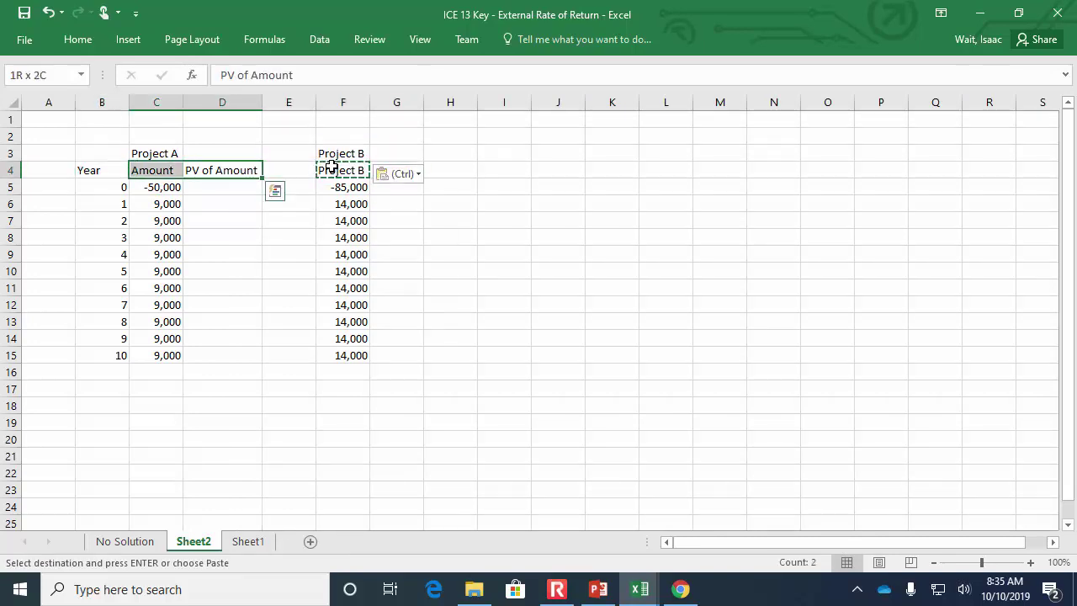
{"action": "key", "text": "ctrl+c"}
{"action": "key", "text": "Right"}
{"action": "key", "text": "Right"}
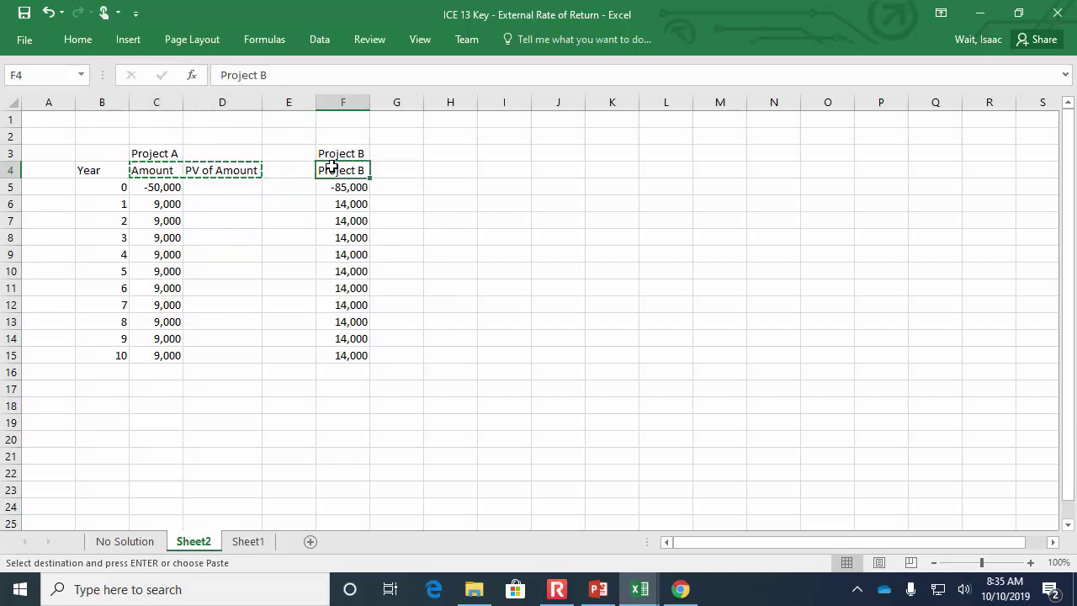
{"action": "key", "text": "Escape"}
{"action": "key", "text": "ctrl+b"}
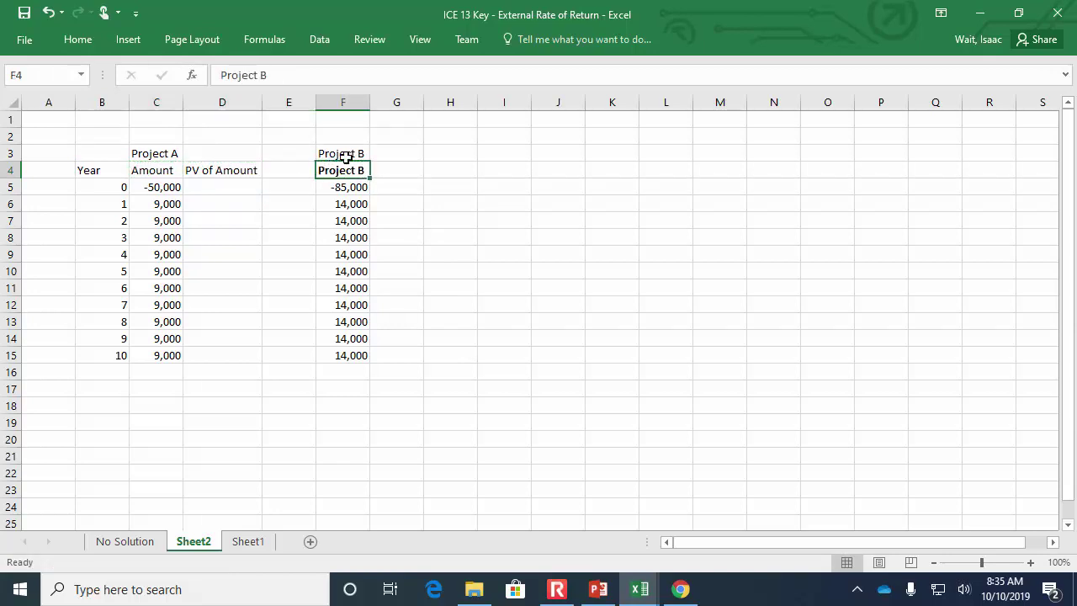
{"action": "key", "text": "ctrl+z"}
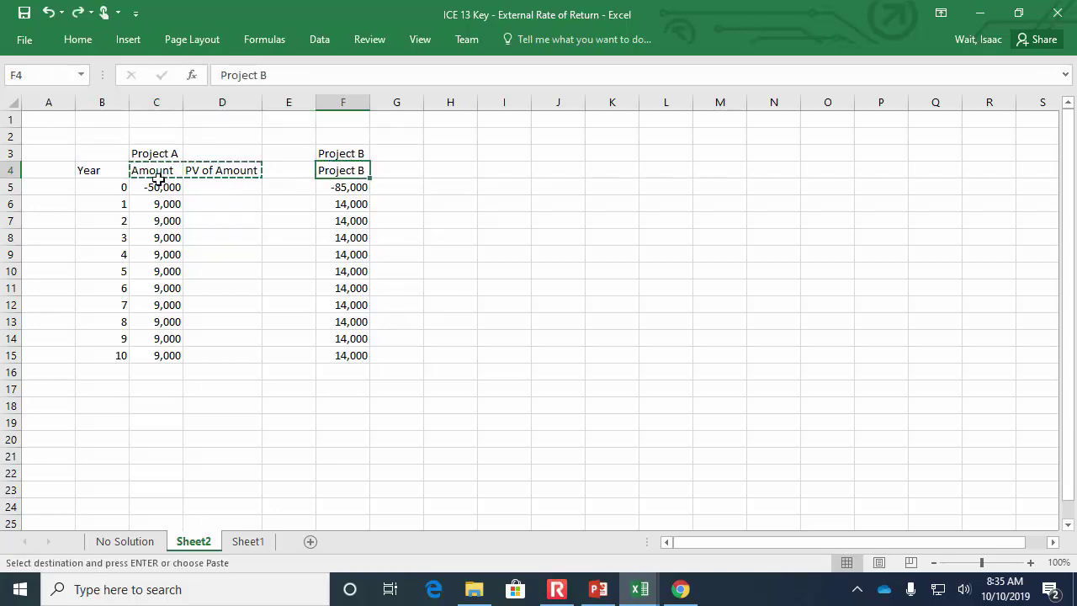
{"action": "left_click_drag", "start_coordinate": [161, 171], "coordinate": [204, 171]}
{"action": "key", "text": "ctrl+v"}
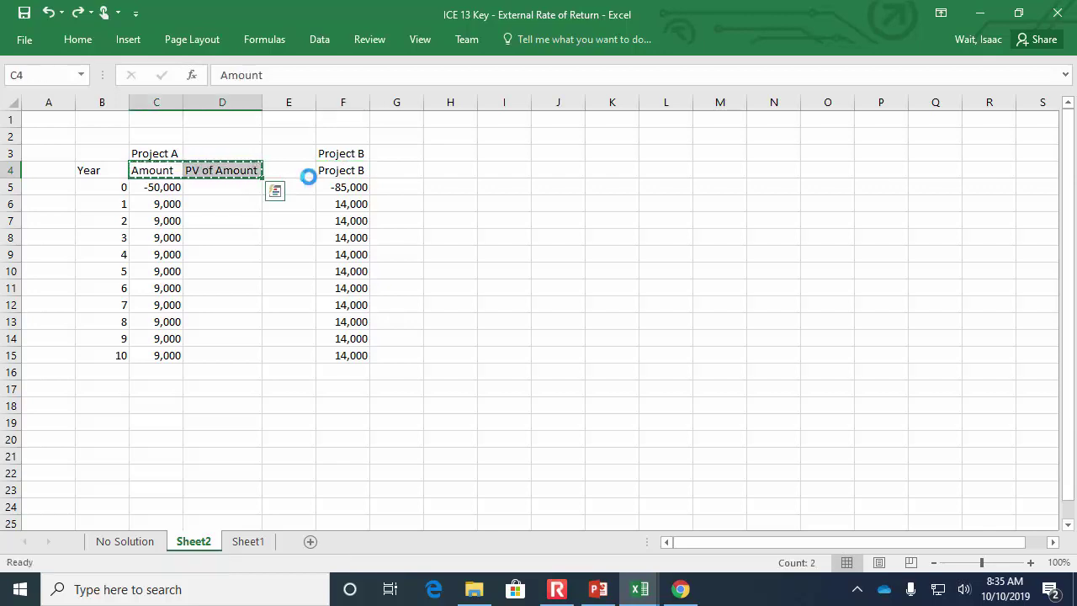
{"action": "left_click", "coordinate": [326, 171]}
{"action": "key", "text": "ctrl+v"}
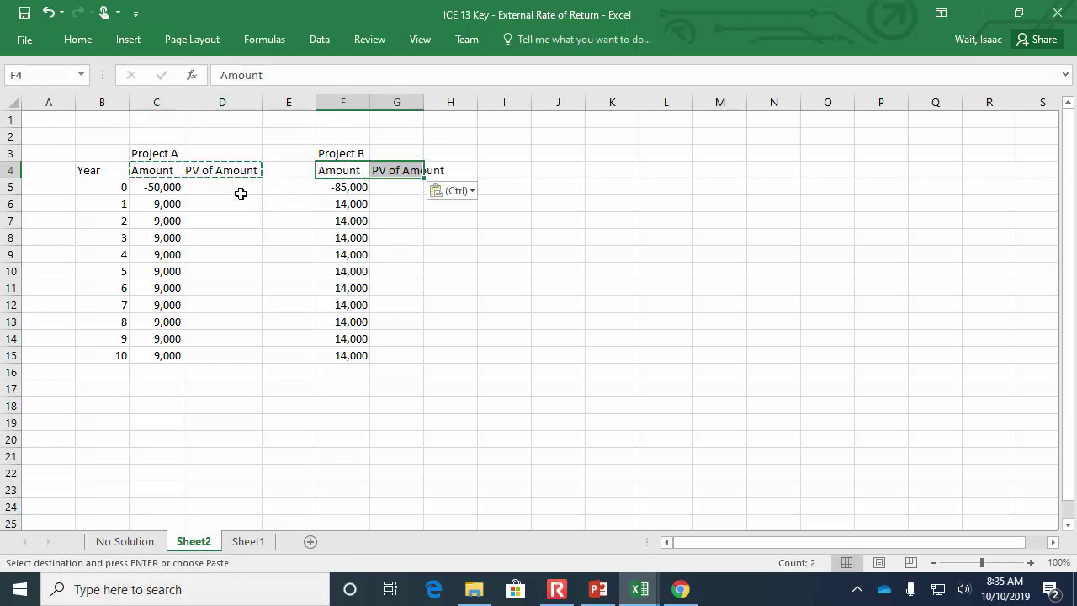
Step: Label A1 with "i=" and enter an interest rate of 0.01 in B1
{"action": "left_click", "coordinate": [241, 193]}
{"action": "double_click", "coordinate": [237, 204]}
{"action": "left_click", "coordinate": [225, 183]}
{"action": "left_click", "coordinate": [61, 135]}
{"action": "left_click", "coordinate": [49, 119]}
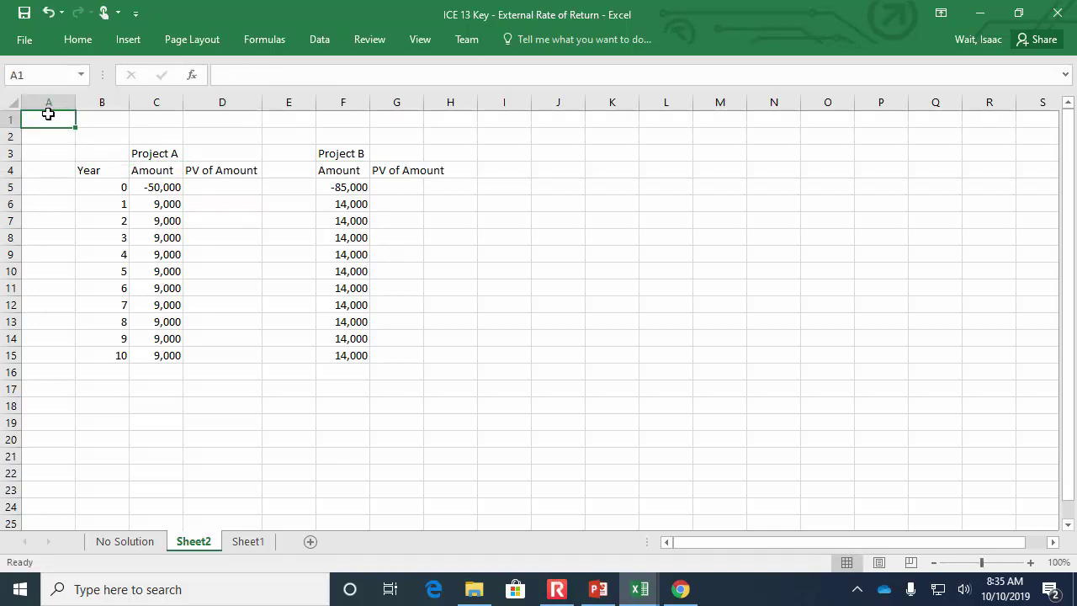
{"action": "type", "text": "i="}
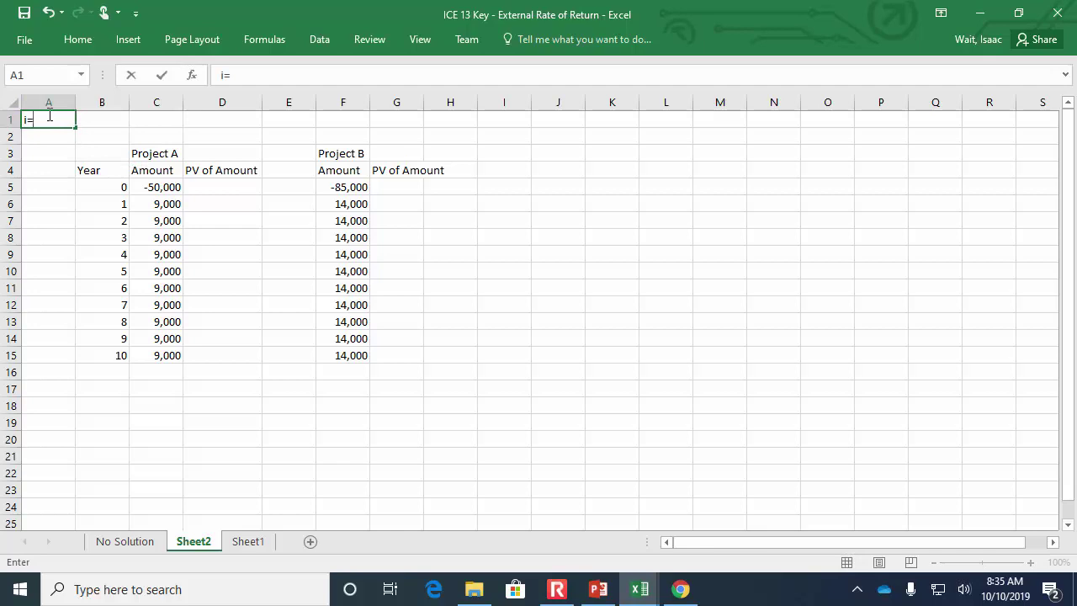
{"action": "key", "text": "Tab"}
{"action": "type", "text": ".0"}
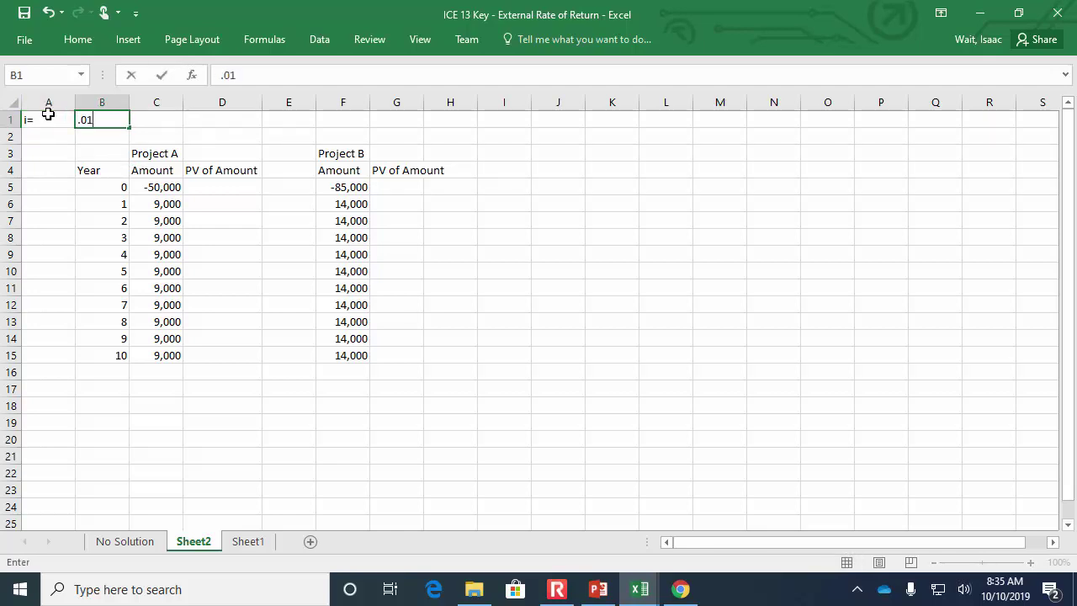
{"action": "type", "text": "1"}
{"action": "key", "text": "Down"}
Step: Move the interest rate value from B1 to C1
{"action": "key", "text": "Down"}
{"action": "key", "text": "Down"}
{"action": "key", "text": "Down"}
{"action": "key", "text": "Down"}
{"action": "key", "text": "Down"}
{"action": "key", "text": "Down"}
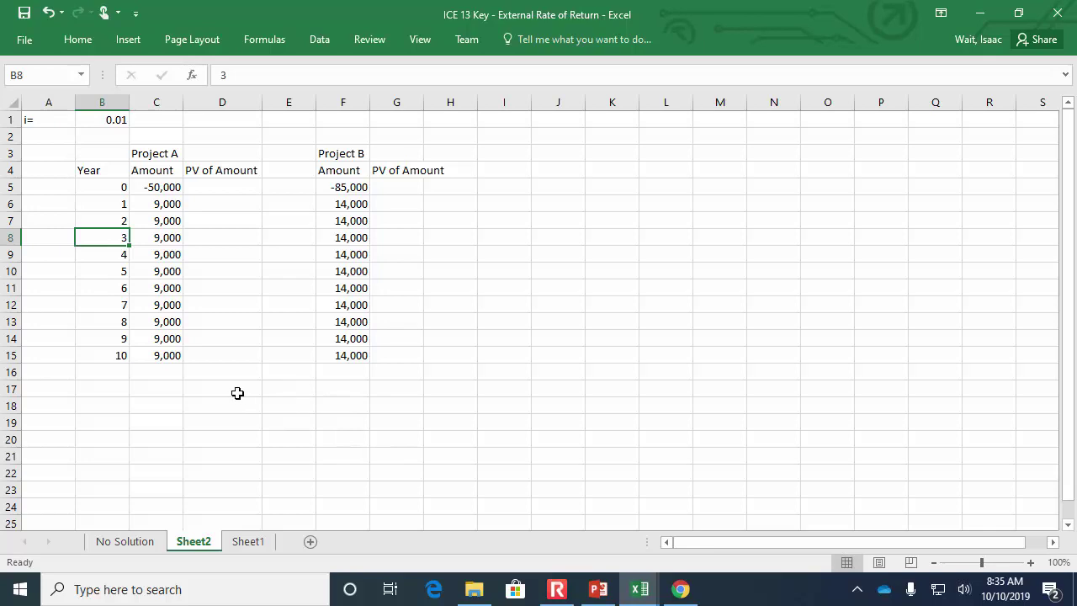
{"action": "key", "text": "Up"}
{"action": "key", "text": "Up"}
{"action": "key", "text": "Up"}
{"action": "key", "text": "Up"}
{"action": "key", "text": "Up"}
{"action": "key", "text": "Up"}
{"action": "key", "text": "Up"}
{"action": "left_click_drag", "start_coordinate": [79, 121], "coordinate": [150, 122]}
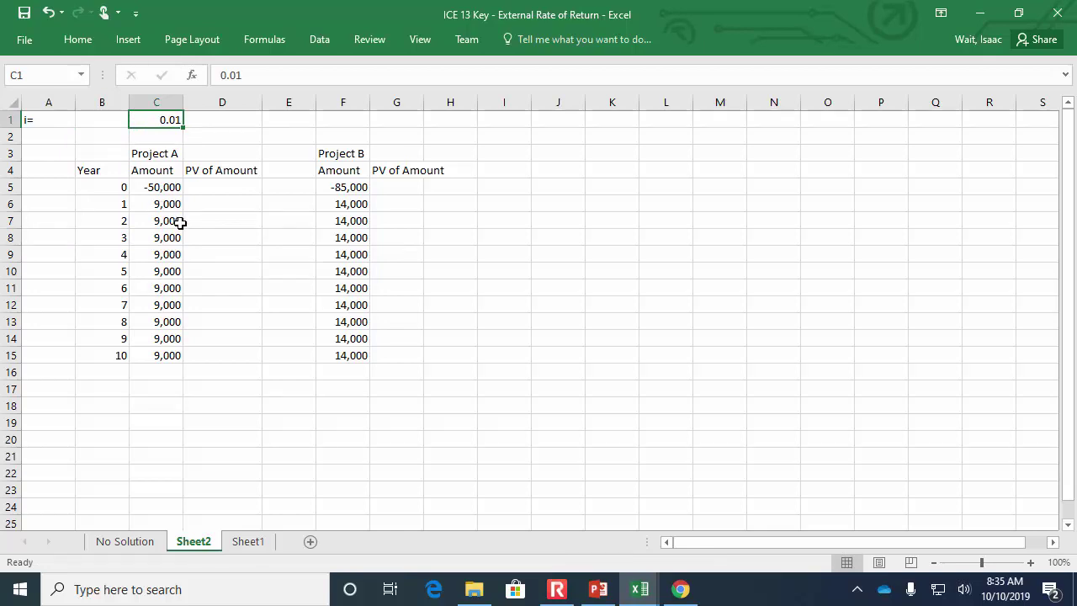
Step: Calculate Project A's present values by entering =PV($C$1,B5,,-C5) in D5 and filling the formula down to D15
{"action": "left_click", "coordinate": [223, 173]}
{"action": "left_click", "coordinate": [223, 189]}
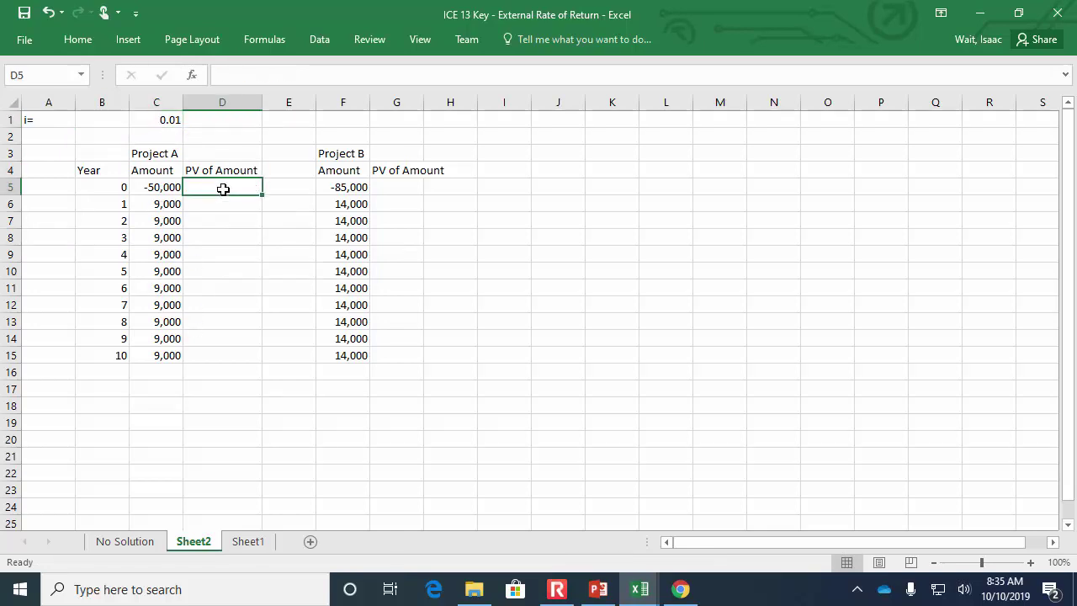
{"action": "type", "text": "=pv*"}
{"action": "key", "text": "BackSpace"}
{"action": "type", "text": "("}
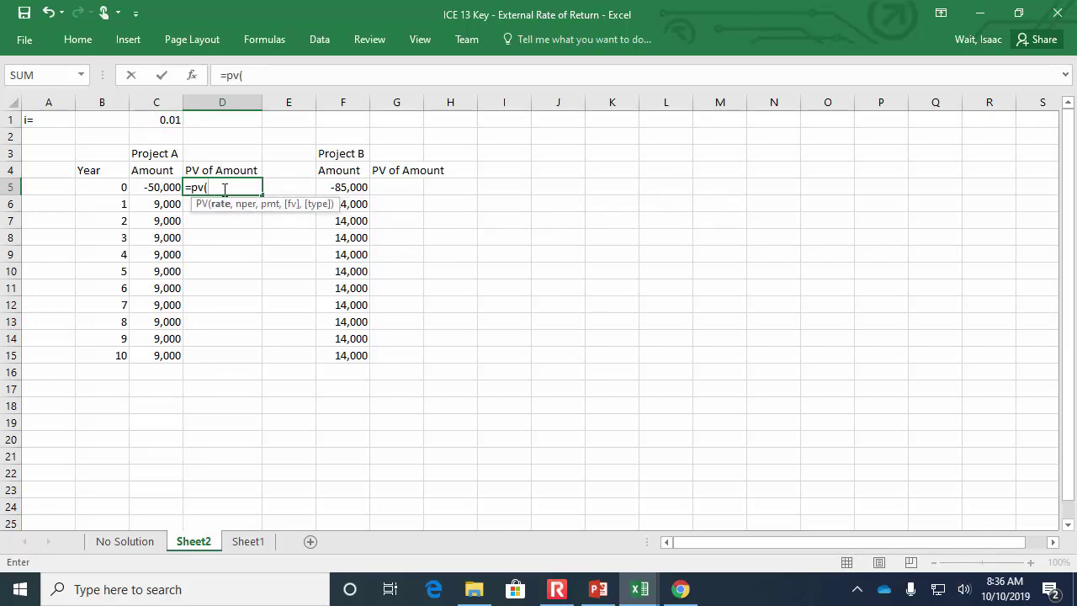
{"action": "left_click", "coordinate": [173, 118]}
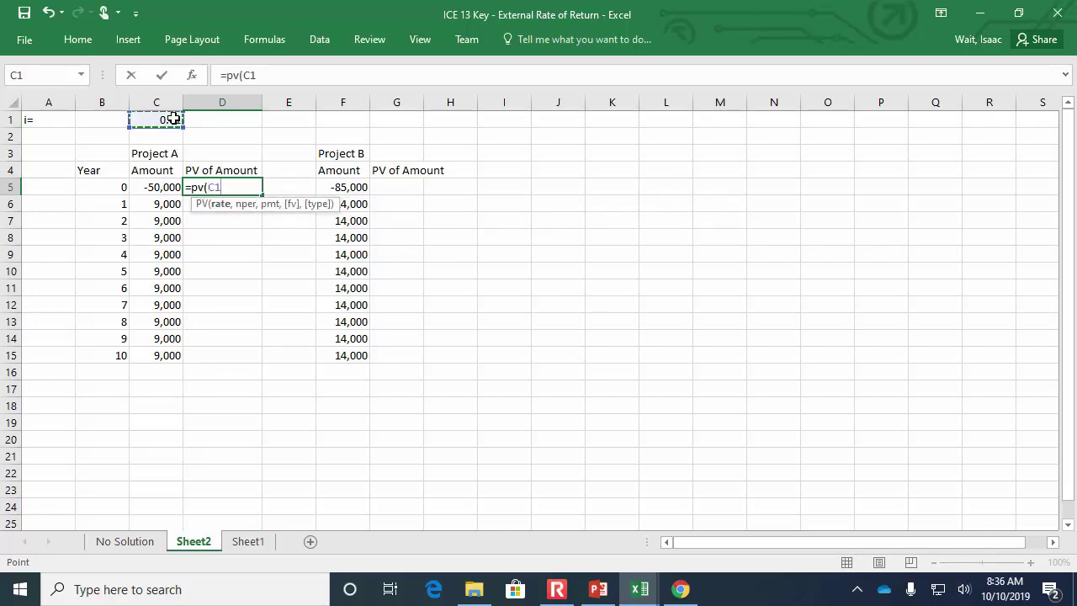
{"action": "key", "text": "F4"}
{"action": "type", "text": ","}
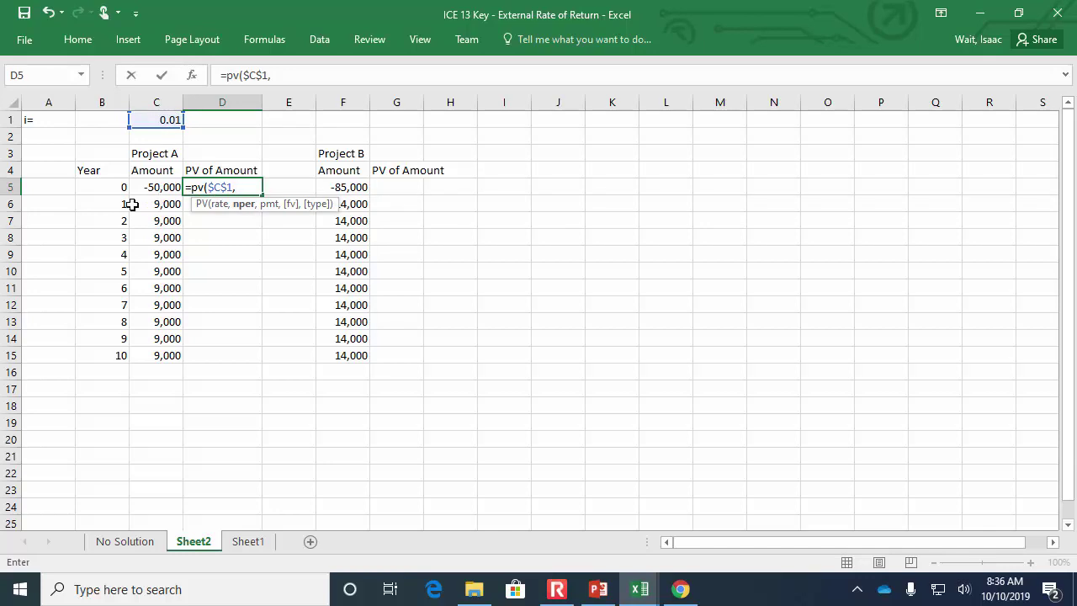
{"action": "left_click", "coordinate": [110, 186]}
{"action": "type", "text": ",,-"}
{"action": "left_click", "coordinate": [153, 186]}
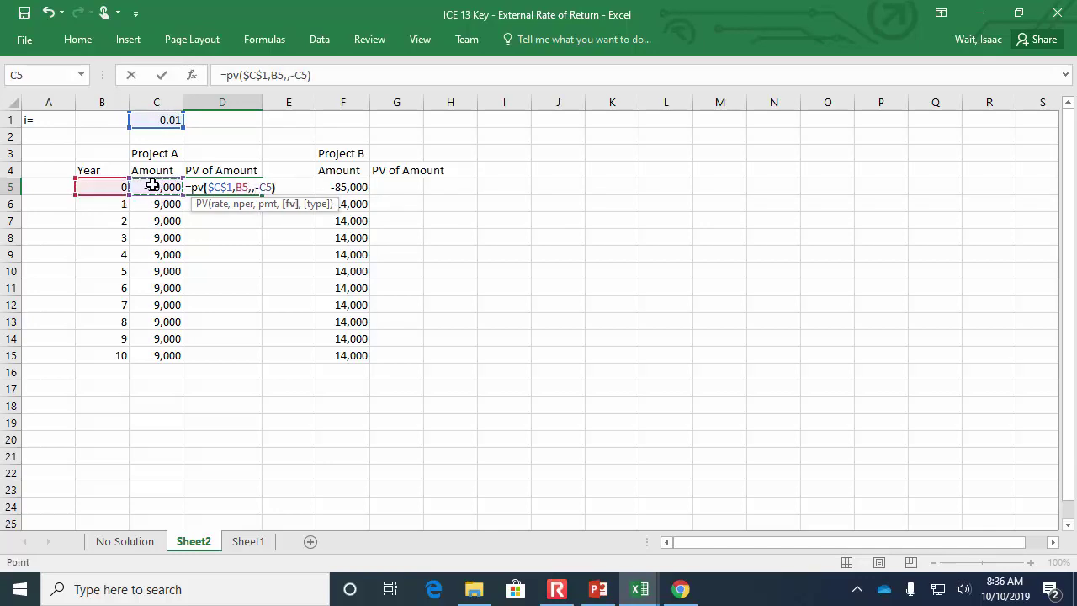
{"action": "key", "text": "Return"}
{"action": "left_click", "coordinate": [243, 188]}
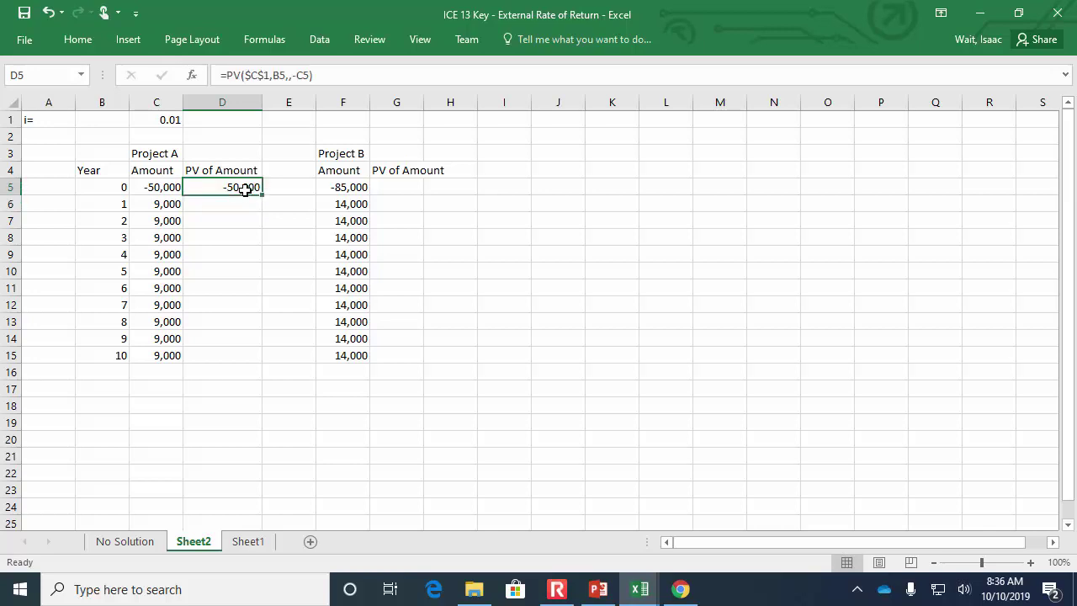
{"action": "left_click_drag", "start_coordinate": [262, 194], "coordinate": [258, 362]}
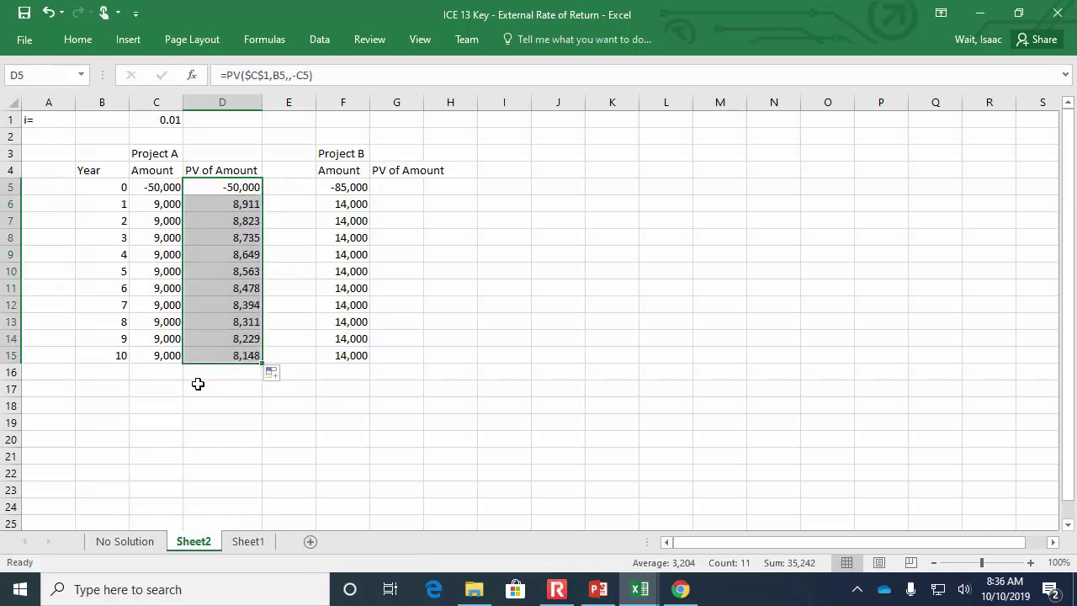
Step: Label C17 "Sum:" and total Project A's present values D5:D15 with a SUM formula in D17
{"action": "left_click", "coordinate": [167, 389]}
{"action": "type", "text": "Sum:"}
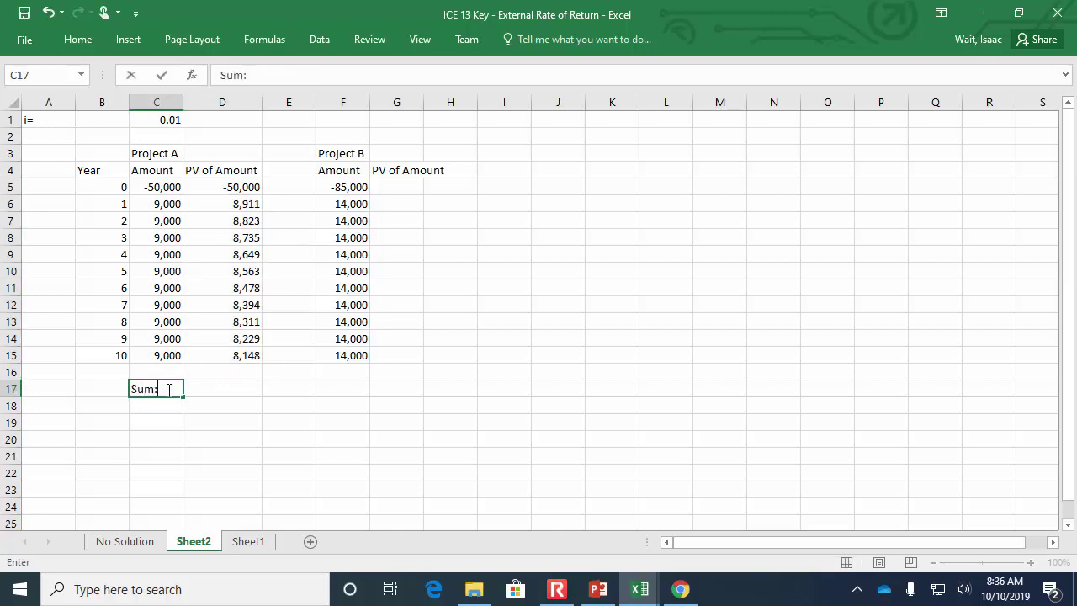
{"action": "key", "text": "Tab"}
{"action": "type", "text": "=sum("}
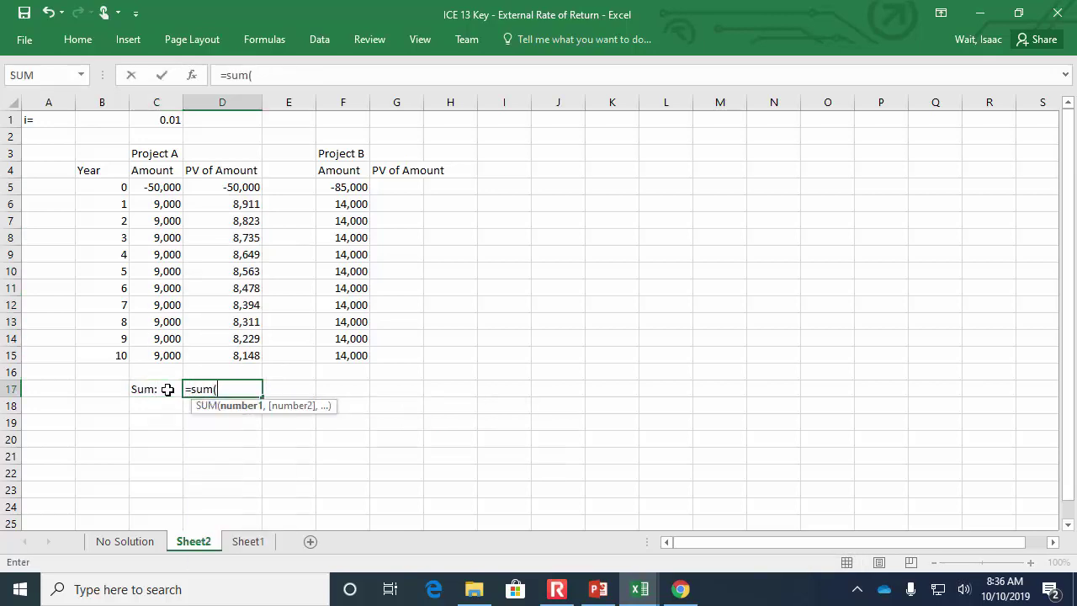
{"action": "key", "text": "Up"}
{"action": "key", "text": "Up"}
{"action": "key", "text": "shift+Up"}
{"action": "key", "text": "shift+Up"}
{"action": "key", "text": "shift+Up"}
{"action": "key", "text": "shift+Up"}
{"action": "key", "text": "shift+Up"}
{"action": "key", "text": "shift+Up"}
{"action": "key", "text": "shift+Up"}
{"action": "key", "text": "shift+Up"}
{"action": "key", "text": "shift+Up"}
{"action": "key", "text": "shift+Up"}
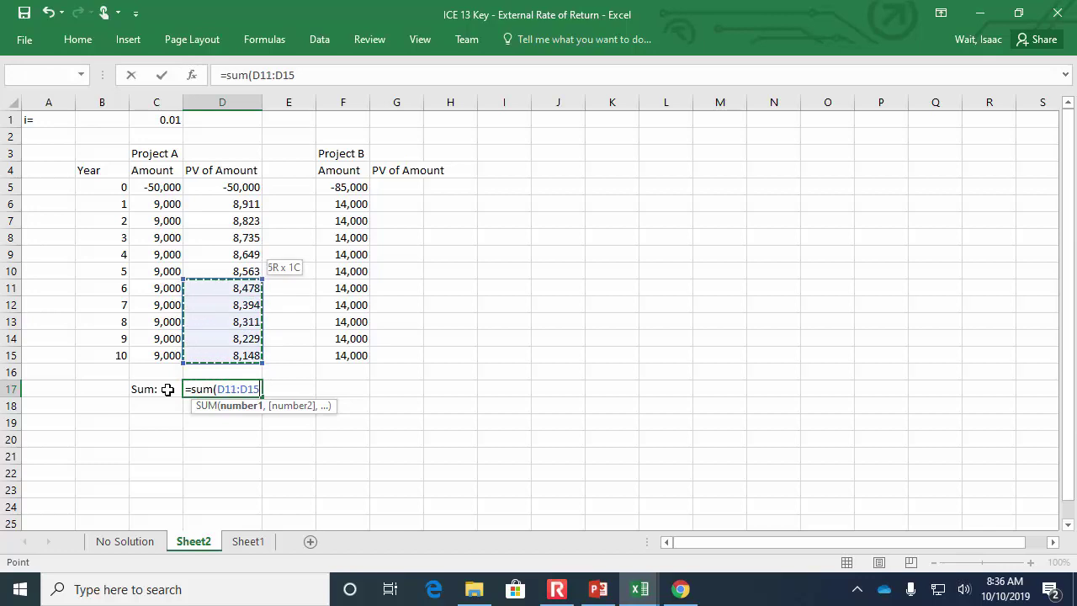
{"action": "key", "text": "Return"}
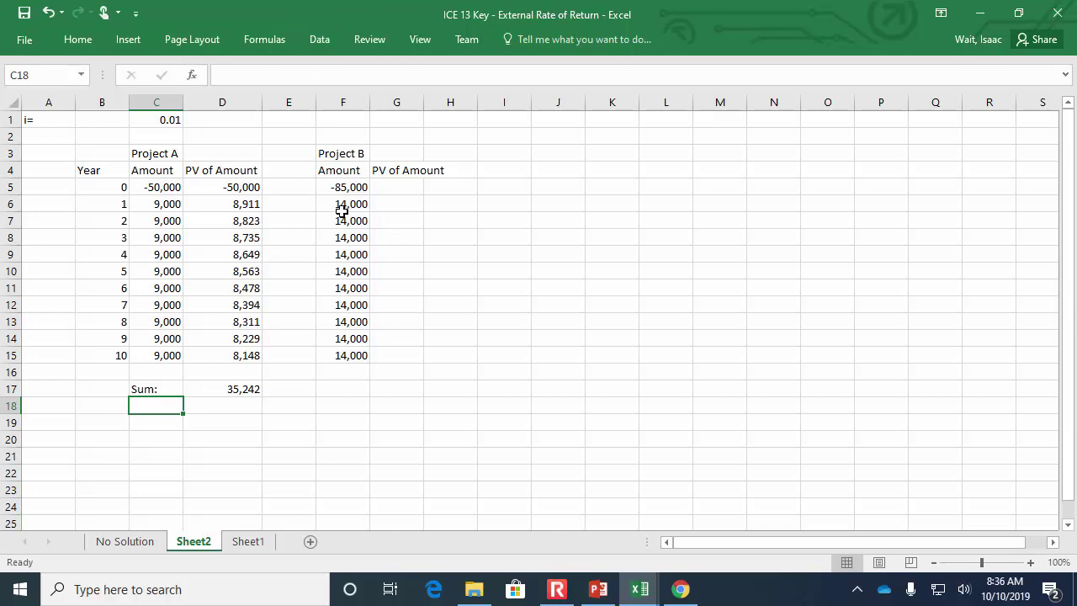
{"action": "left_click", "coordinate": [409, 191]}
{"action": "type", "text": "=pv"}
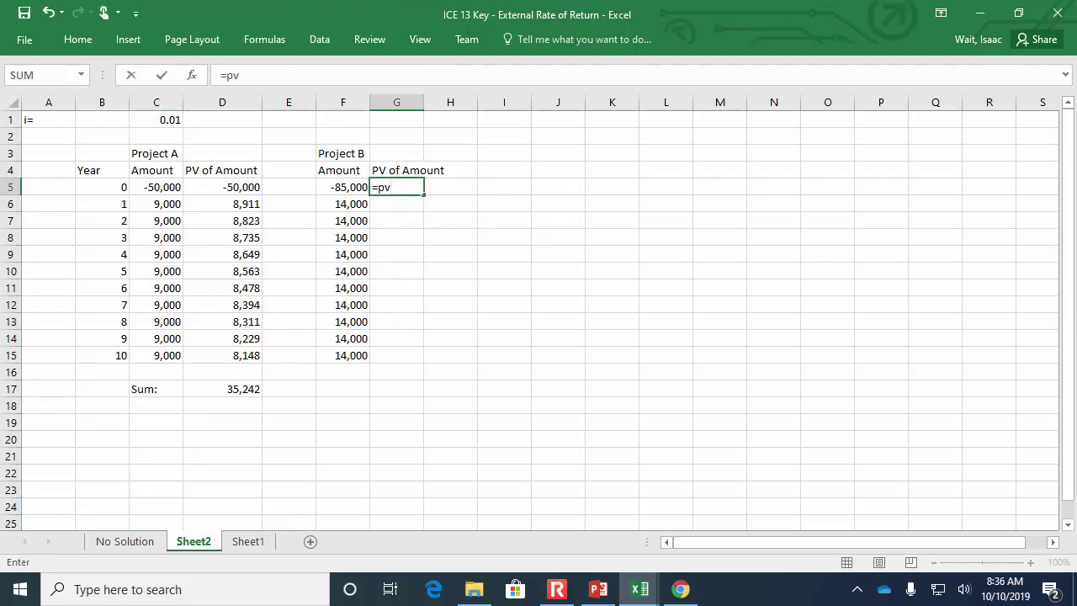
{"action": "key", "text": "Escape"}
Step: Enlarge the sheet view to 140% and widen column G to fit its "PV of Amount" heading
{"action": "left_click", "coordinate": [1033, 562]}
{"action": "left_click", "coordinate": [1033, 562]}
{"action": "left_click", "coordinate": [1033, 562]}
{"action": "left_click", "coordinate": [1034, 562]}
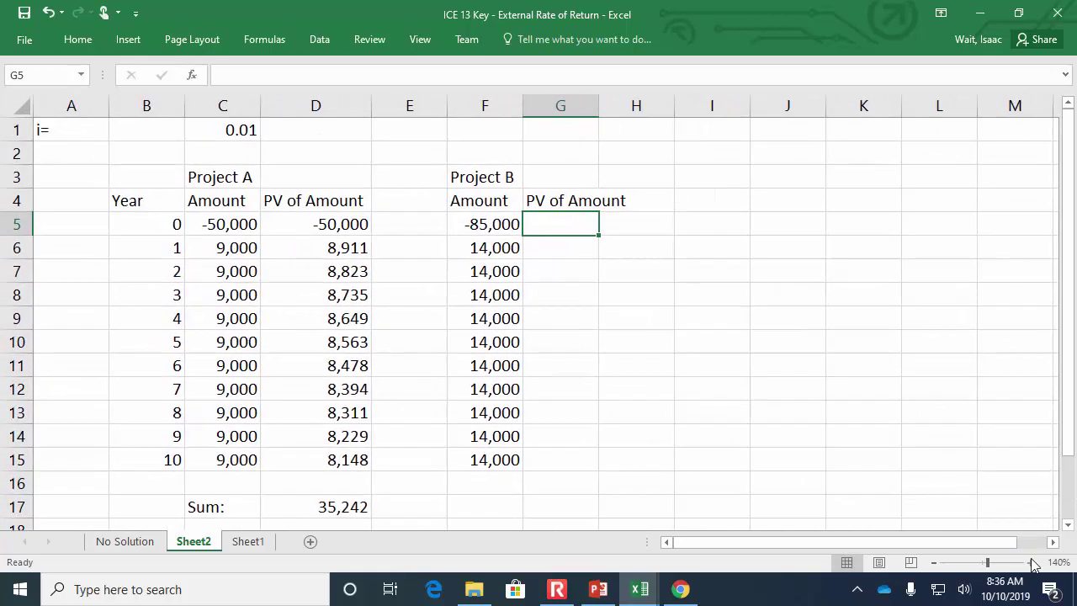
{"action": "left_click", "coordinate": [560, 278]}
{"action": "left_click", "coordinate": [572, 220]}
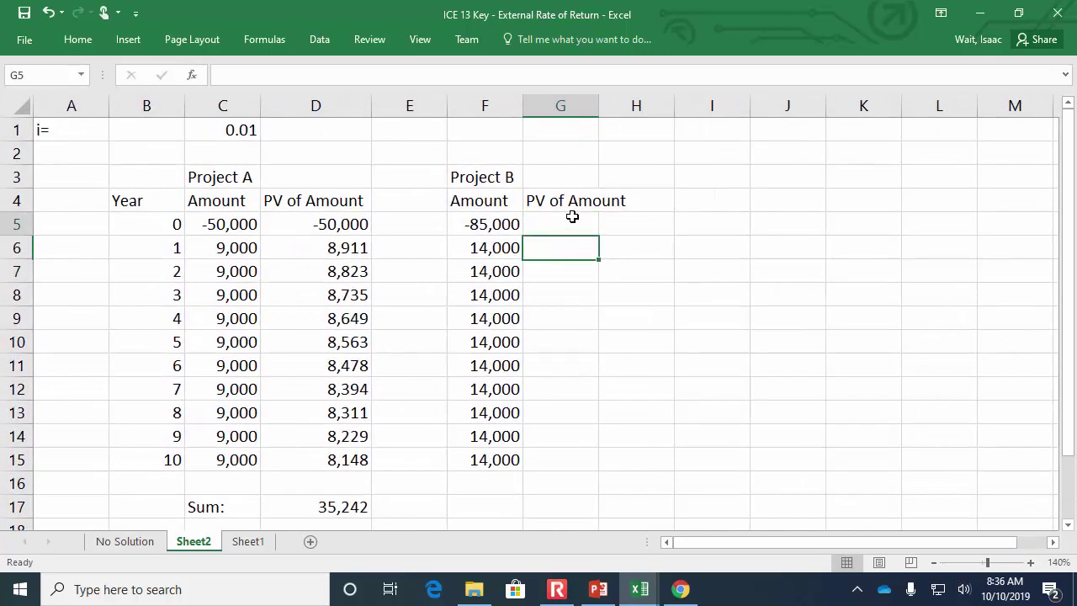
{"action": "double_click", "coordinate": [597, 105]}
{"action": "left_click", "coordinate": [558, 238]}
{"action": "left_click", "coordinate": [563, 220]}
{"action": "type", "text": "=pv("}
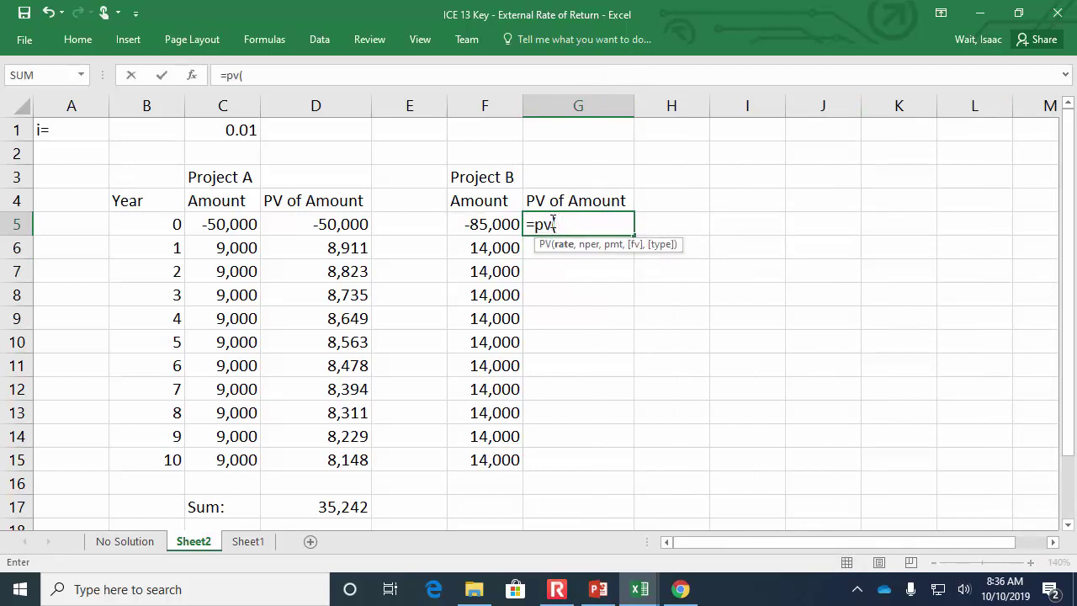
{"action": "key", "text": "Escape"}
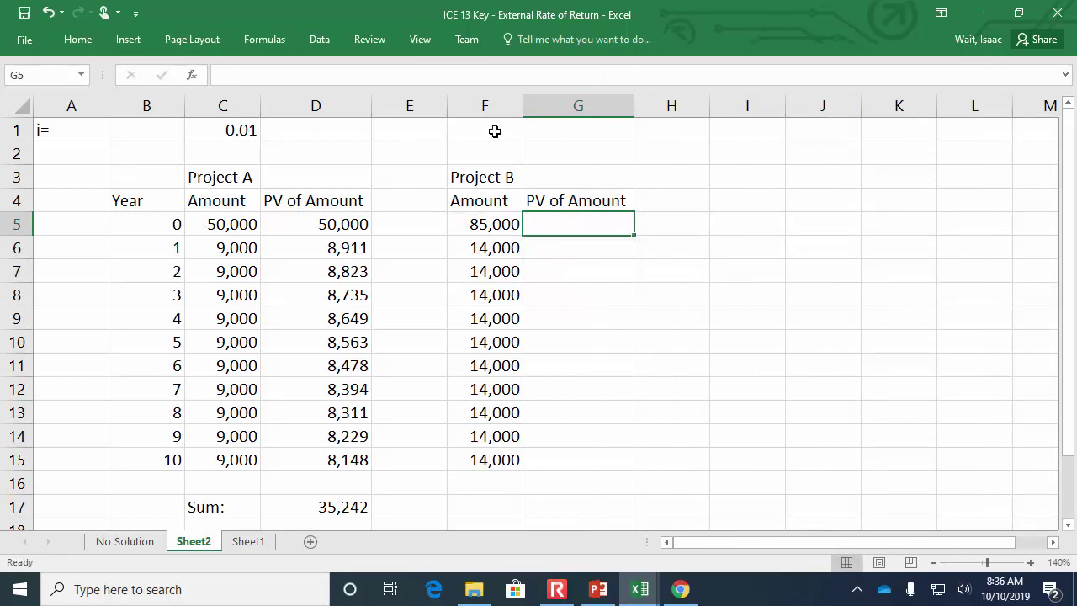
Step: Enter a separate interest rate of 0.01 for Project B in F1
{"action": "left_click", "coordinate": [500, 126]}
{"action": "type", "text": ".01"}
{"action": "key", "text": "Return"}
Step: Calculate Project B's present values by entering =PV($F$1,B5,,-F5) in G5 and filling the formula down to G15
{"action": "key", "text": "Down"}
{"action": "key", "text": "Down"}
{"action": "key", "text": "Down"}
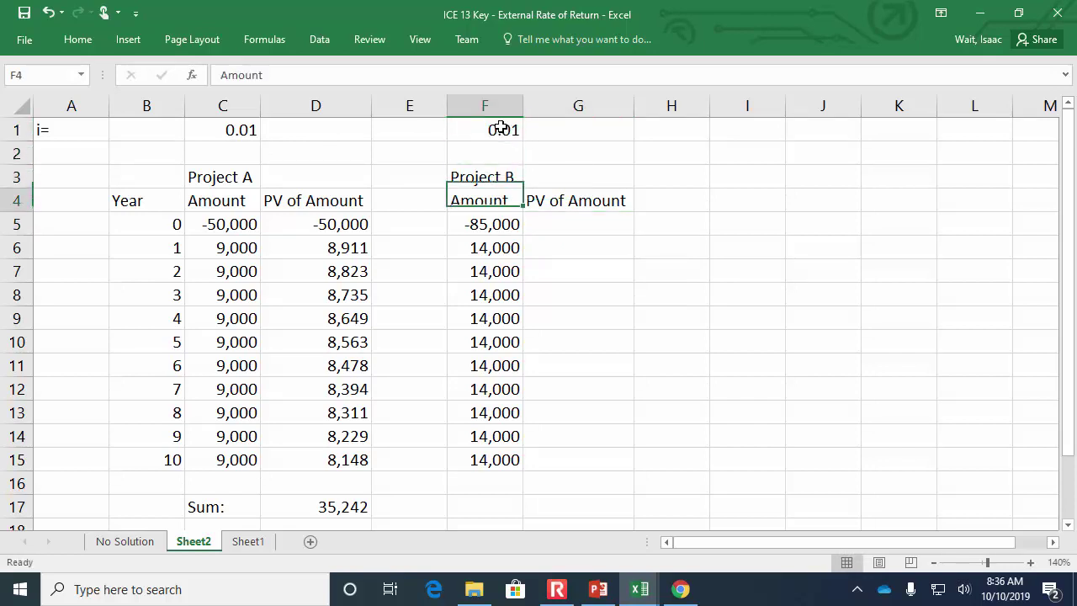
{"action": "key", "text": "Right"}
{"action": "type", "text": "=pv("}
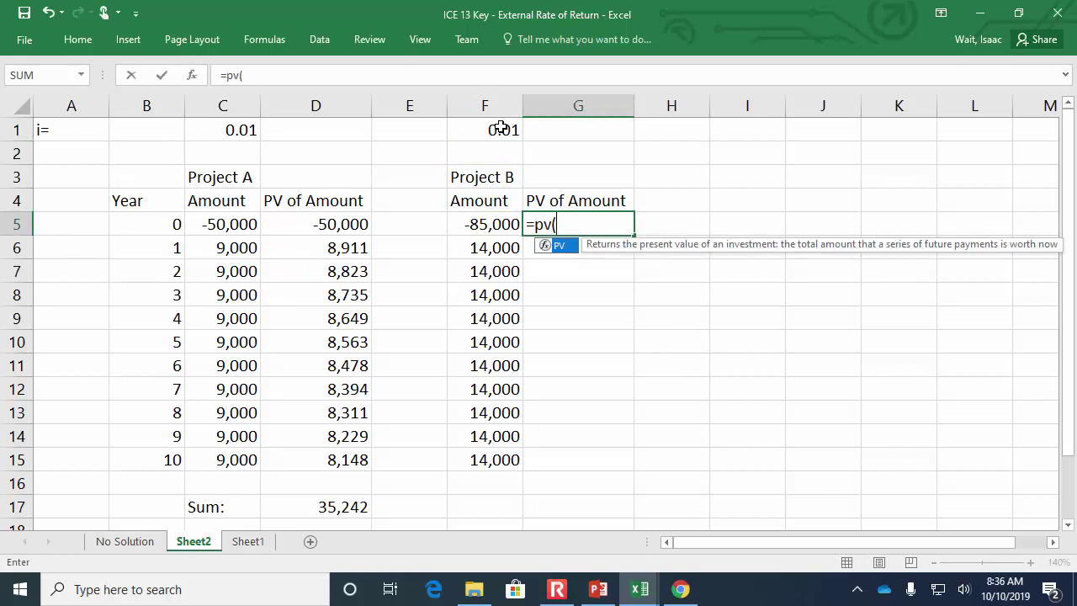
{"action": "left_click", "coordinate": [502, 125]}
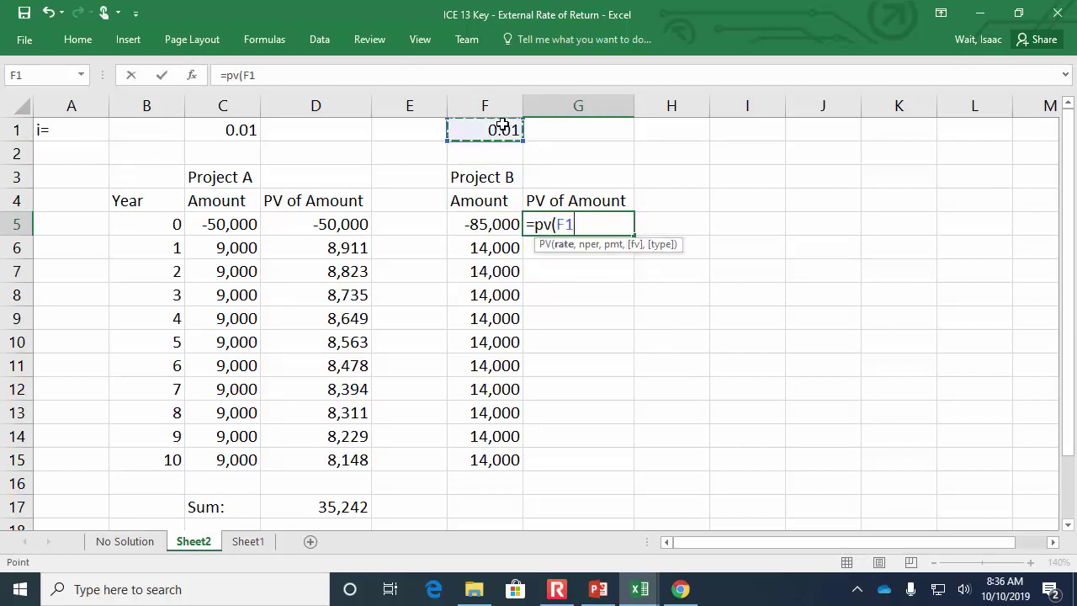
{"action": "key", "text": "F4"}
{"action": "type", "text": ","}
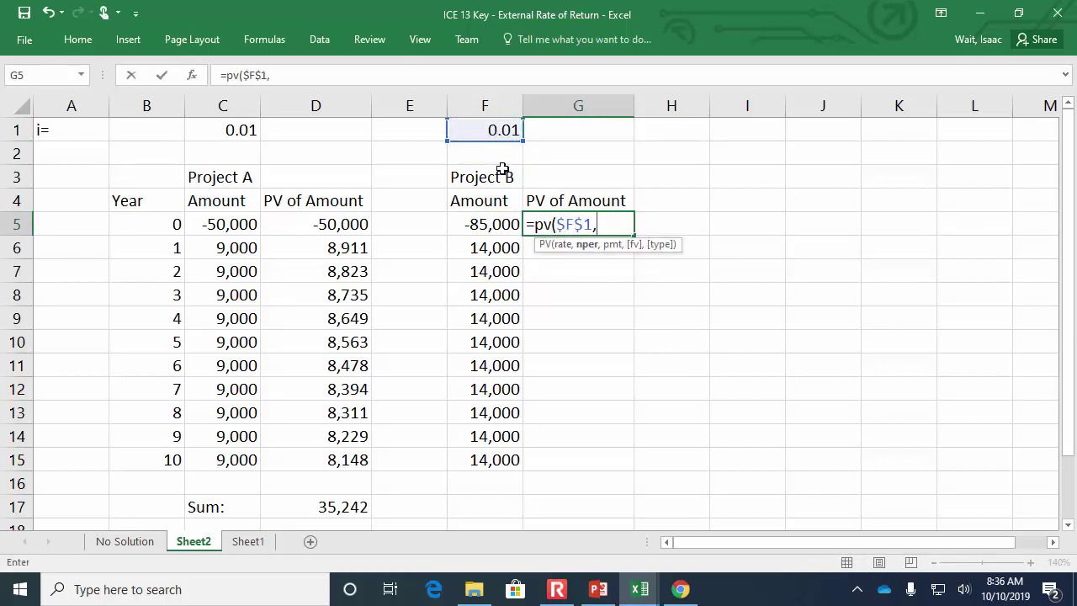
{"action": "left_click", "coordinate": [163, 231]}
{"action": "type", "text": ",,-"}
{"action": "left_click", "coordinate": [458, 222]}
{"action": "key", "text": "Return"}
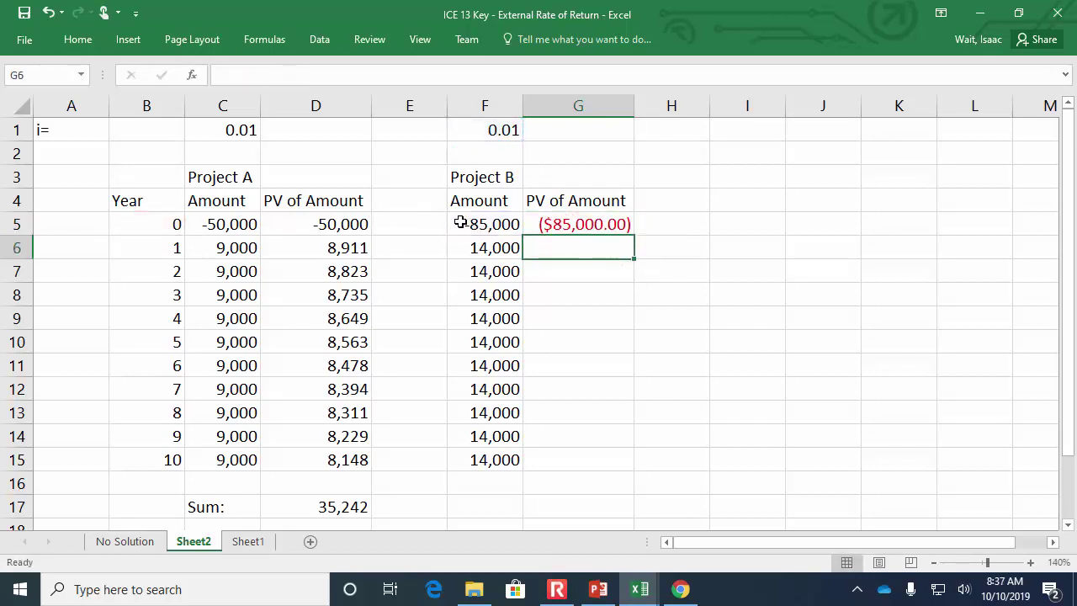
{"action": "left_click", "coordinate": [560, 222]}
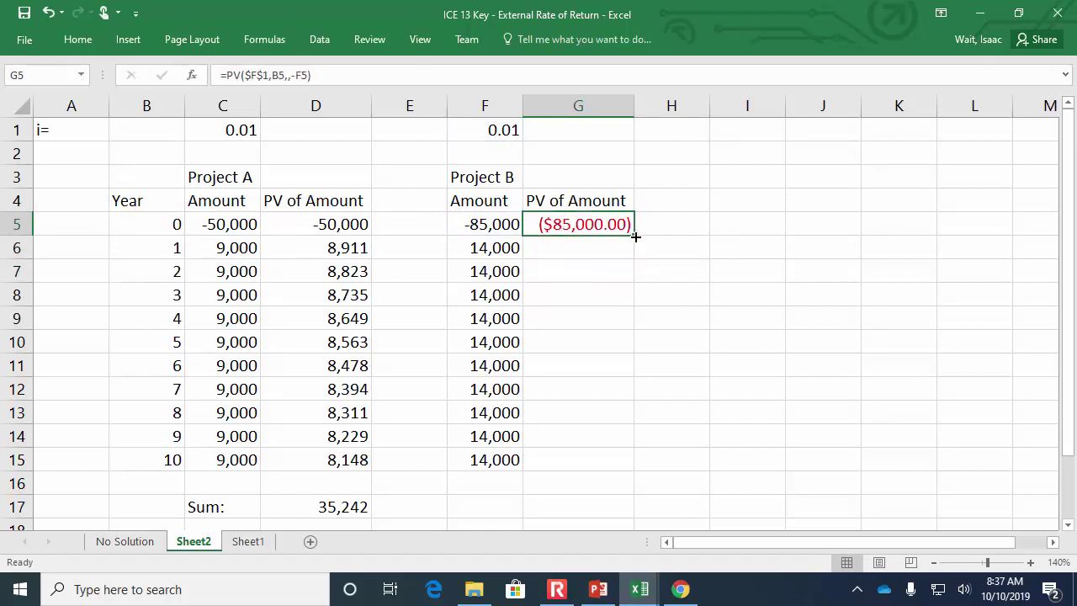
{"action": "double_click", "coordinate": [635, 237]}
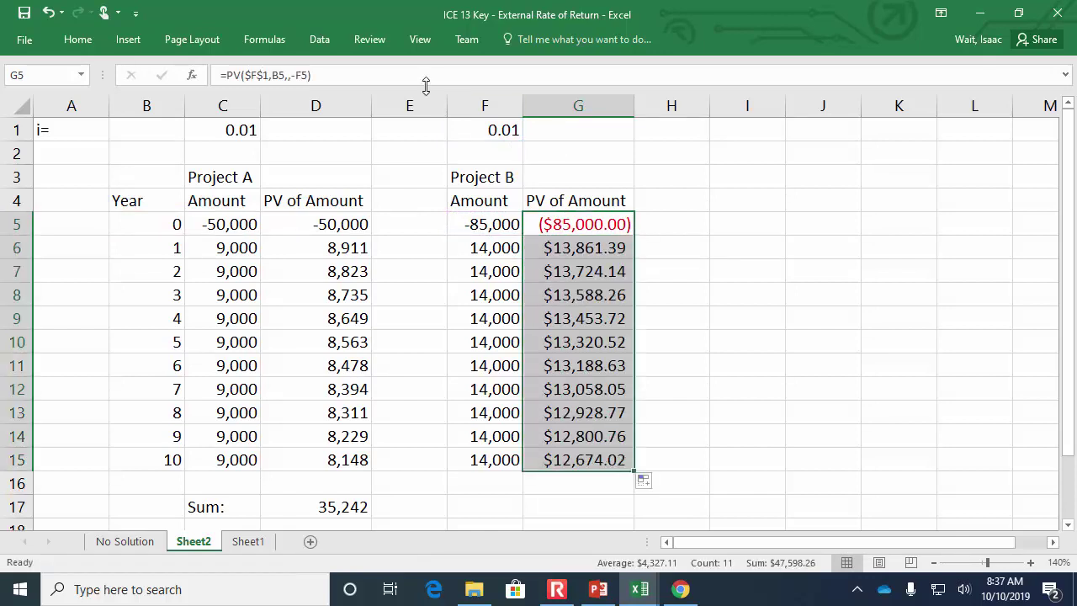
Step: Format Project B's present values in G5:G15 as Currency with no decimal places
{"action": "left_click", "coordinate": [77, 39]}
{"action": "left_click", "coordinate": [319, 39]}
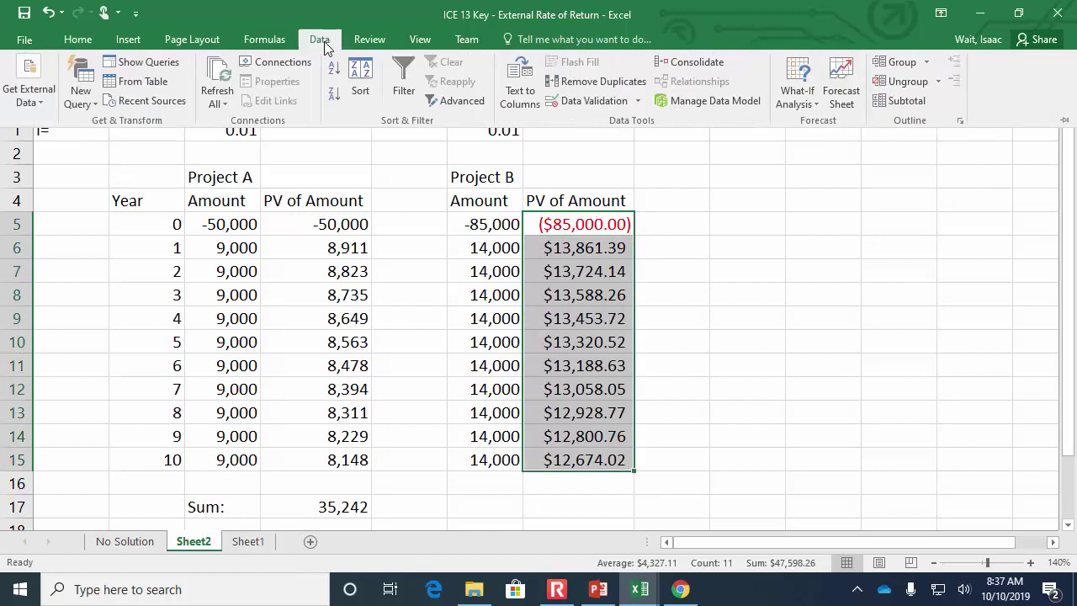
{"action": "left_click", "coordinate": [78, 39]}
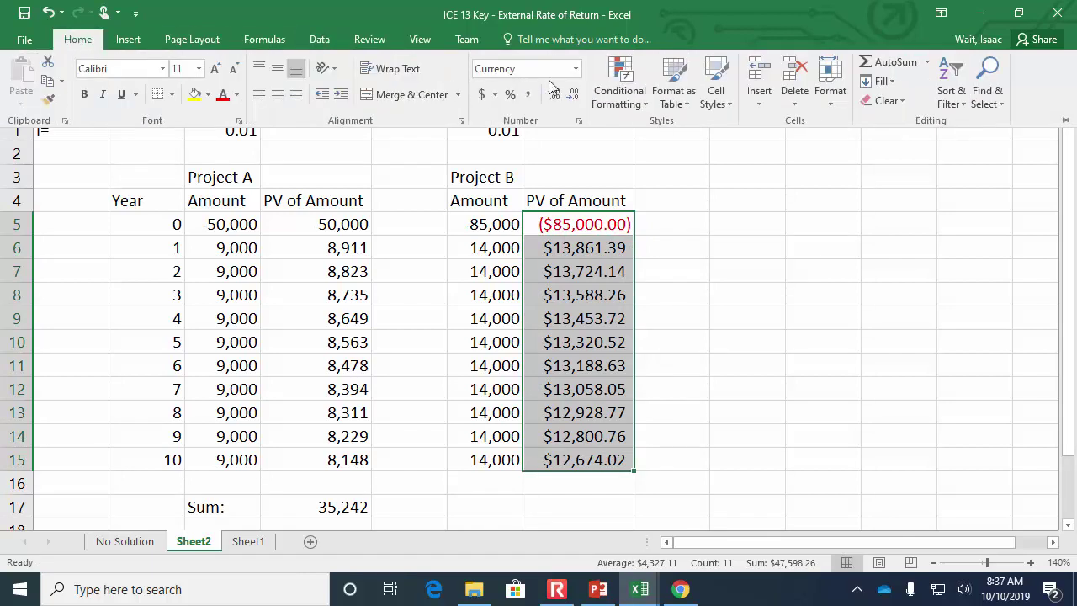
{"action": "left_click", "coordinate": [576, 69]}
{"action": "left_click", "coordinate": [547, 174]}
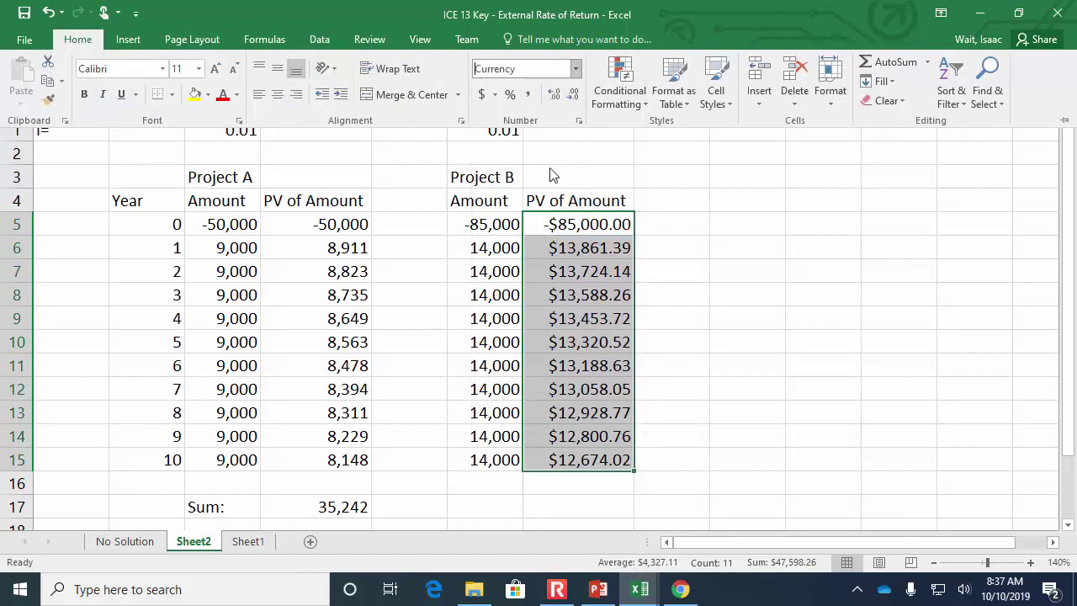
{"action": "left_click", "coordinate": [562, 98]}
{"action": "left_click", "coordinate": [562, 98]}
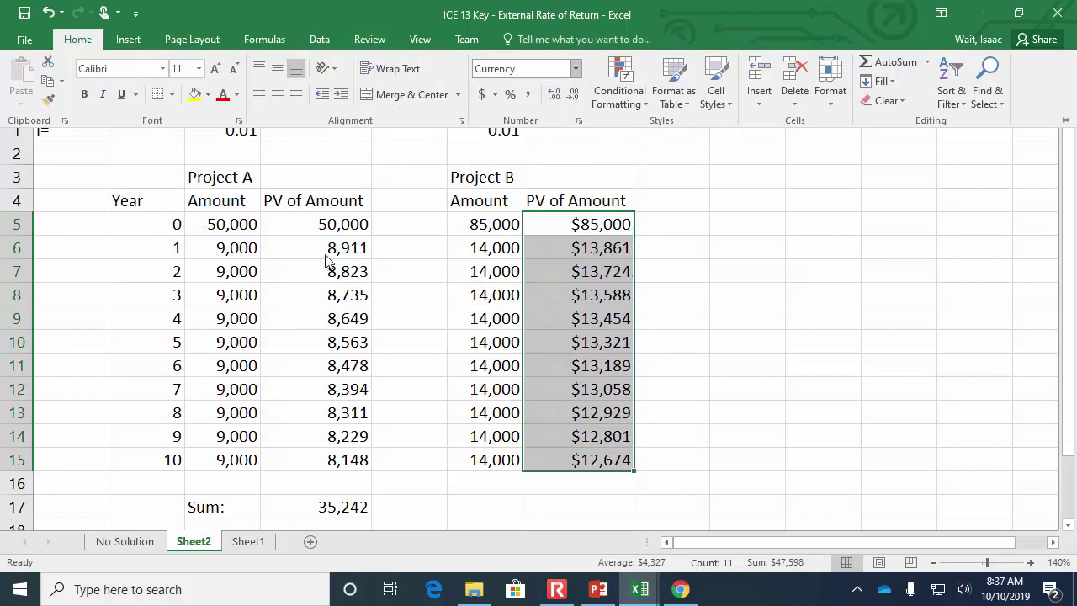
{"action": "key", "text": "ctrl+F1"}
Step: Format Project A's present values and their sum in D5:D17 as Currency with no decimal places
{"action": "left_click_drag", "start_coordinate": [344, 224], "coordinate": [328, 510]}
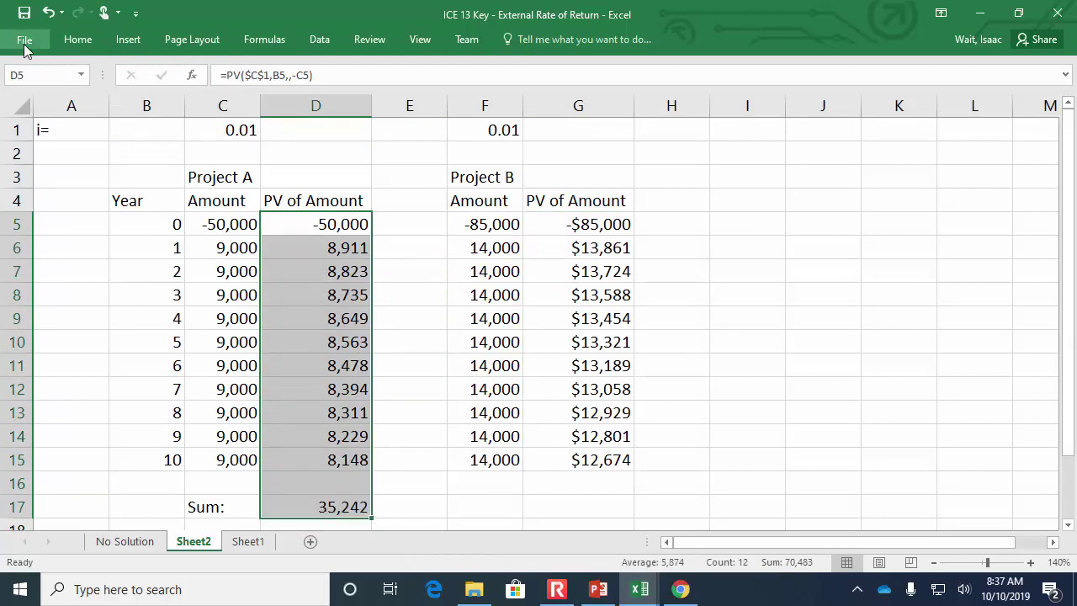
{"action": "left_click", "coordinate": [83, 49]}
{"action": "left_click", "coordinate": [576, 69]}
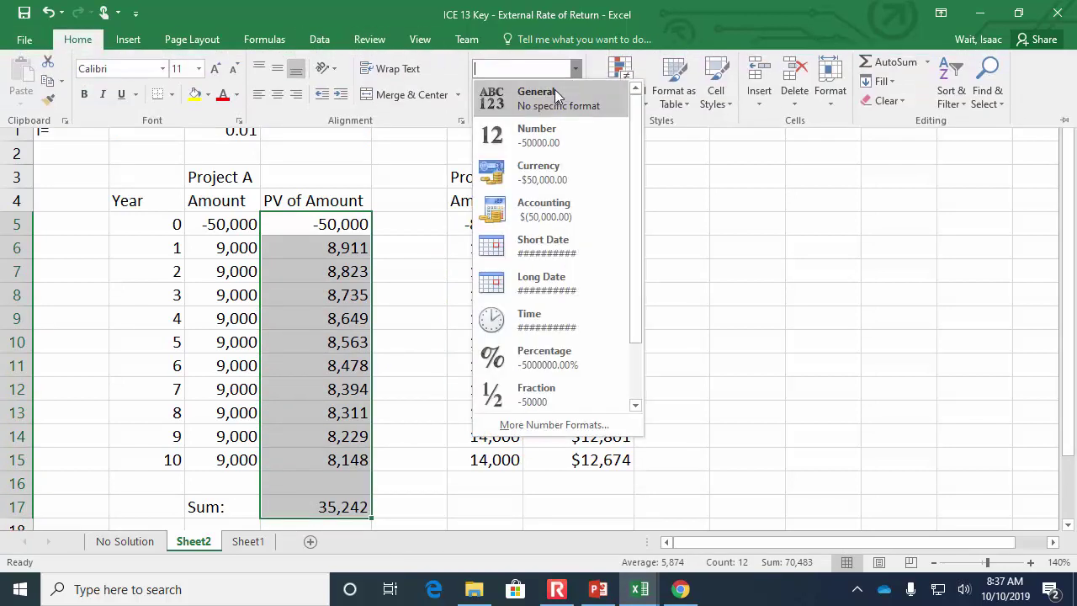
{"action": "left_click", "coordinate": [539, 173]}
{"action": "left_click", "coordinate": [572, 94]}
{"action": "left_click", "coordinate": [573, 94]}
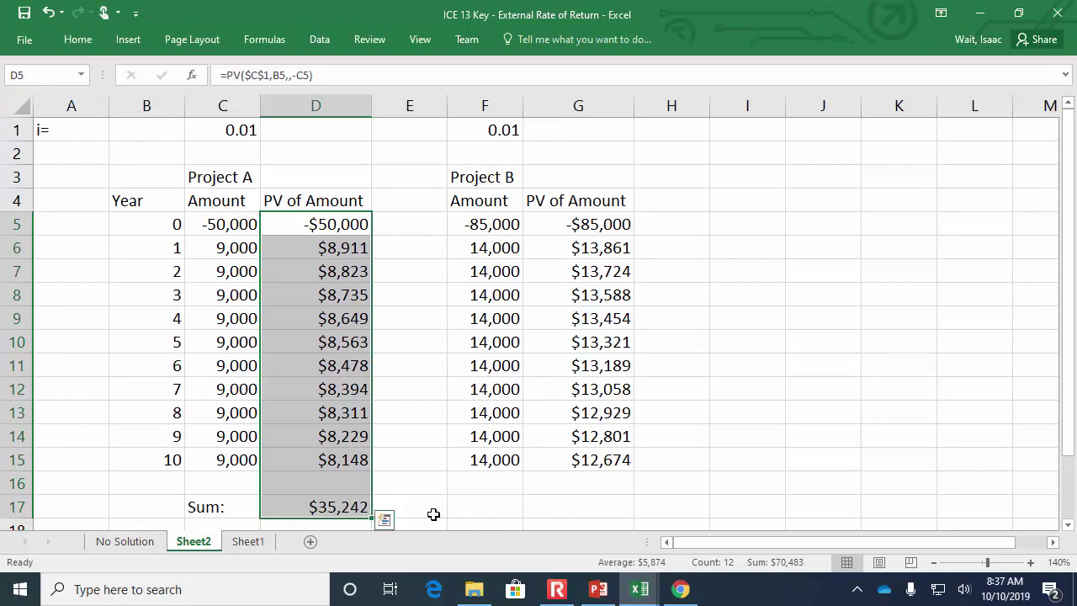
Step: Copy the SUM formula from D17 to G17 to total Project B's present values
{"action": "left_click", "coordinate": [420, 508]}
{"action": "left_click", "coordinate": [522, 506]}
{"action": "left_click", "coordinate": [327, 509]}
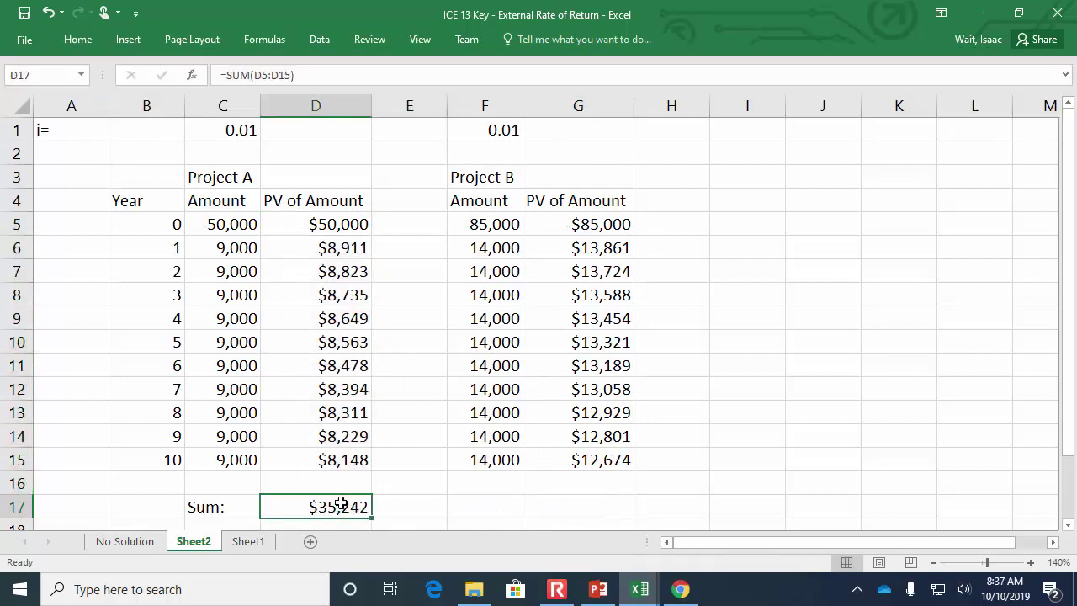
{"action": "key", "text": "ctrl+c"}
{"action": "left_click", "coordinate": [563, 504]}
{"action": "key", "text": "ctrl+v"}
{"action": "left_click", "coordinate": [657, 435]}
{"action": "key", "text": "Escape"}
Step: Run Goal Seek to bring Project A's sum in D17 to 0 by changing the interest rate in C1, and keep the solution
{"action": "left_click", "coordinate": [200, 146]}
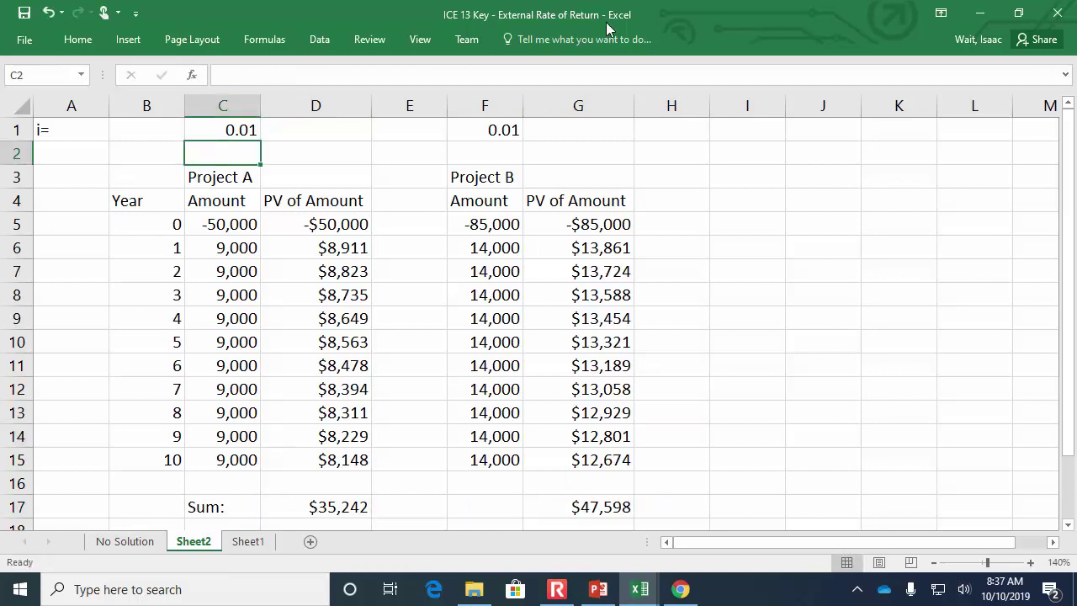
{"action": "left_click", "coordinate": [211, 133]}
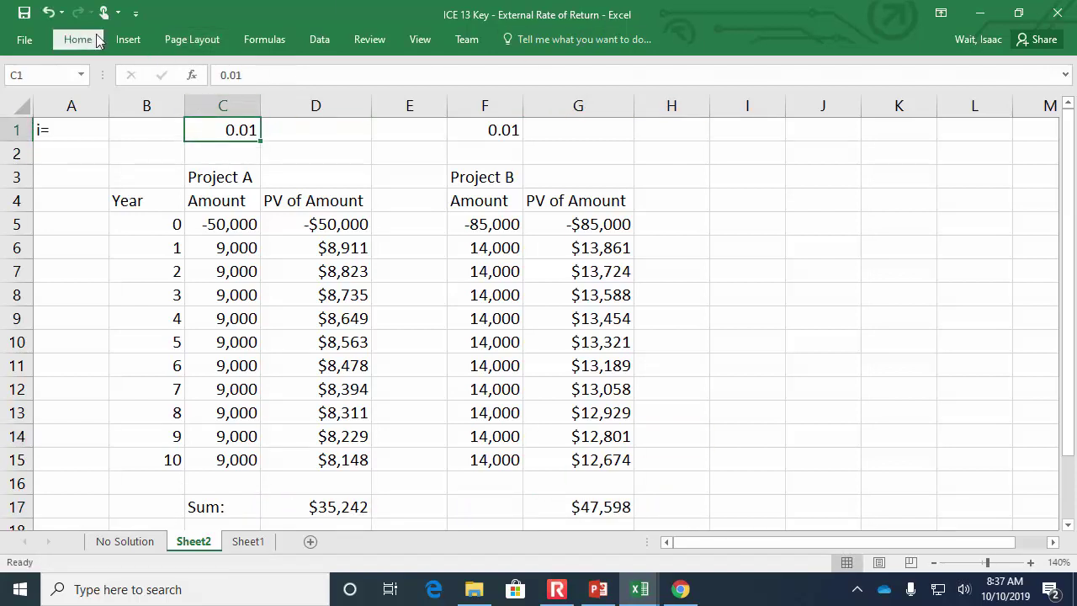
{"action": "left_click", "coordinate": [77, 40]}
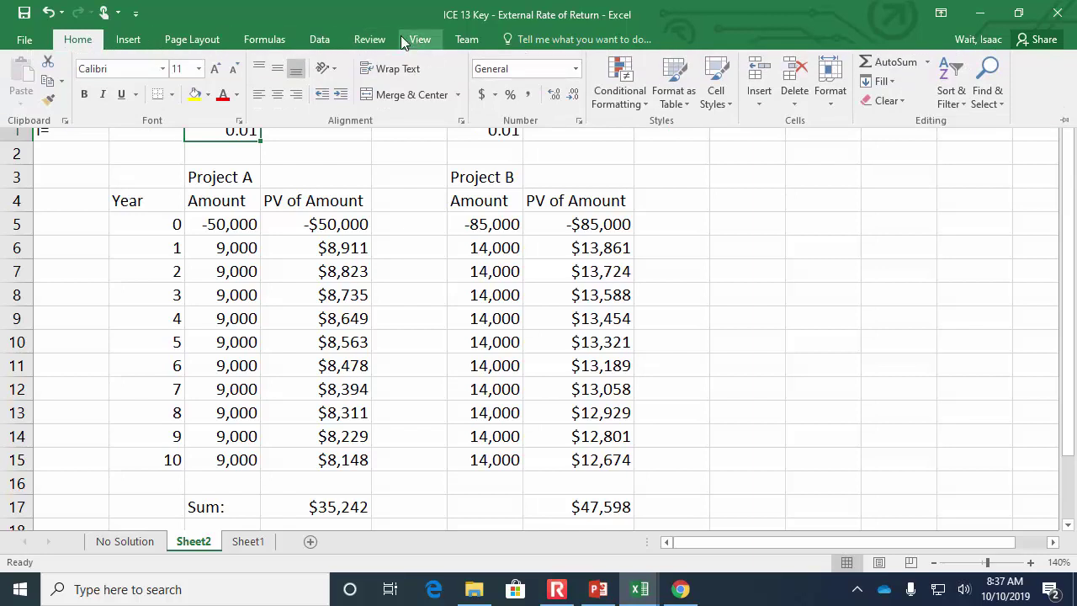
{"action": "left_click", "coordinate": [320, 40]}
{"action": "left_click", "coordinate": [798, 94]}
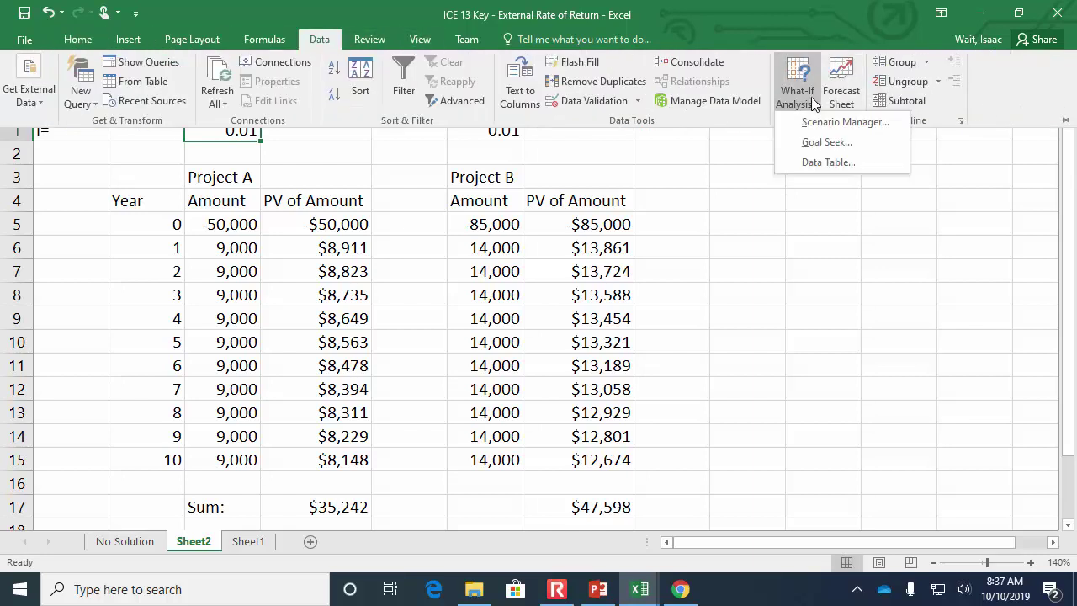
{"action": "left_click", "coordinate": [826, 142]}
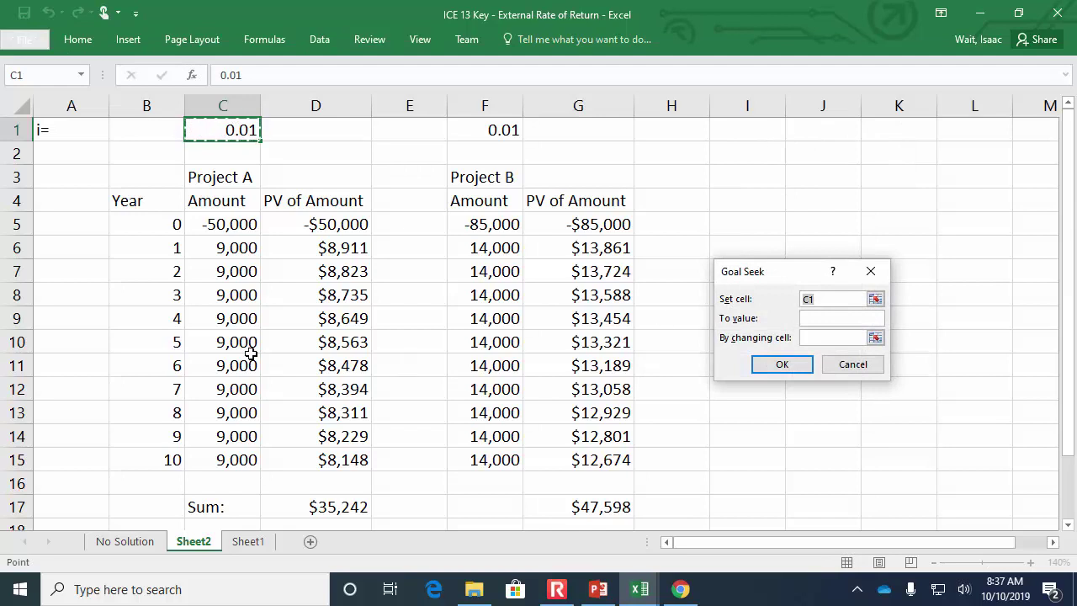
{"action": "left_click", "coordinate": [328, 507]}
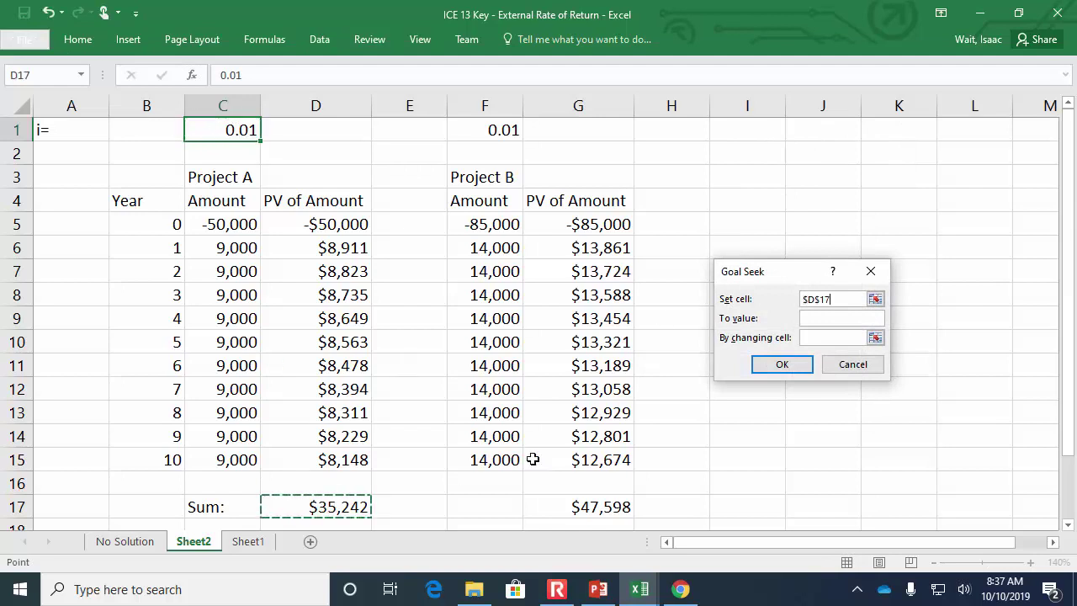
{"action": "left_click", "coordinate": [808, 319]}
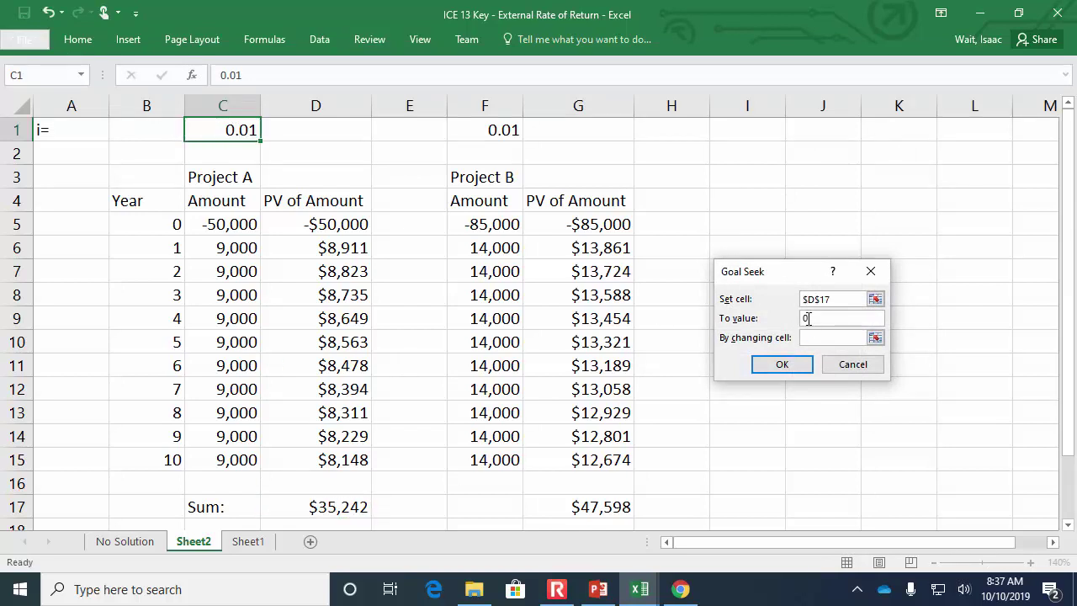
{"action": "left_click", "coordinate": [876, 338]}
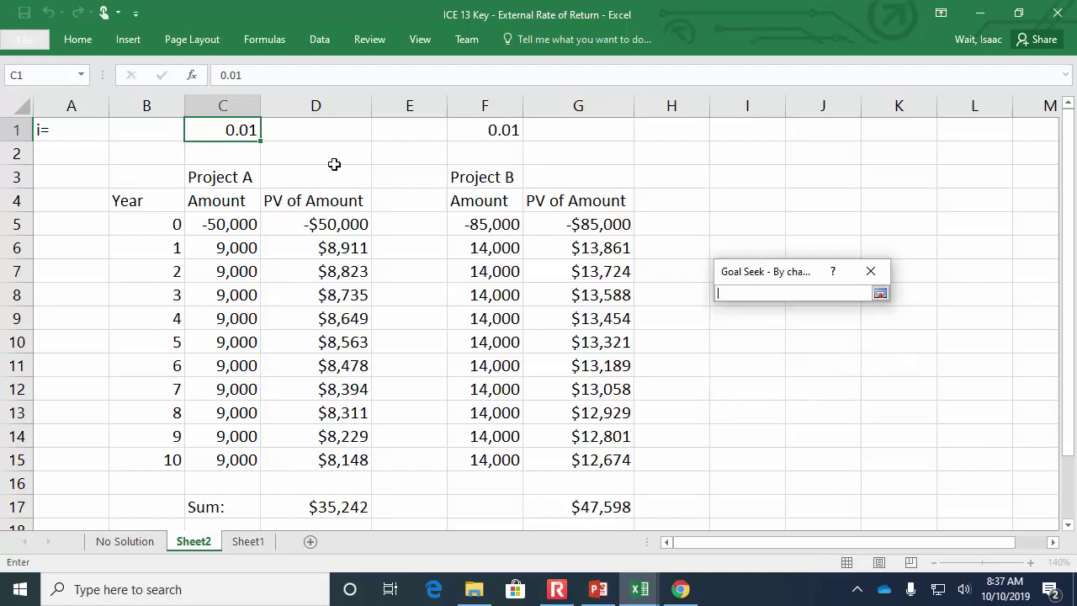
{"action": "left_click", "coordinate": [215, 137]}
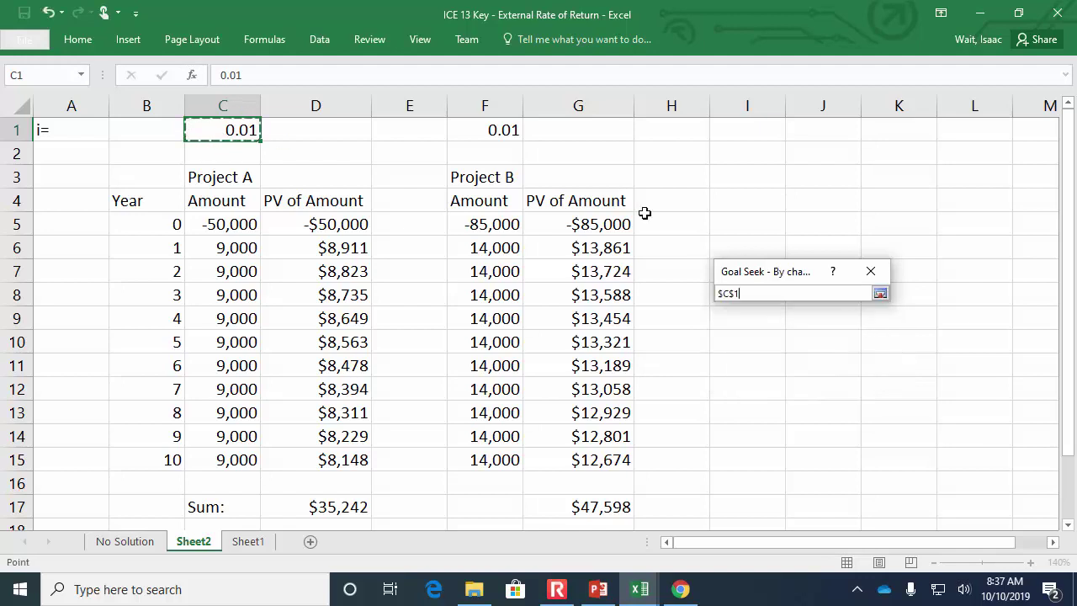
{"action": "left_click", "coordinate": [879, 293]}
{"action": "left_click", "coordinate": [801, 364]}
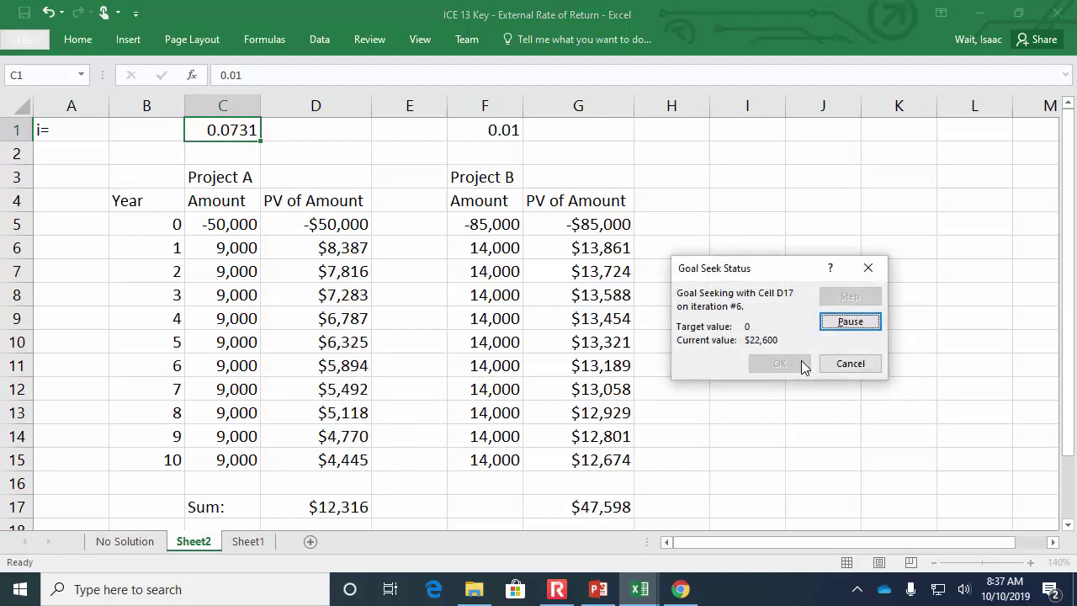
{"action": "left_click", "coordinate": [799, 364]}
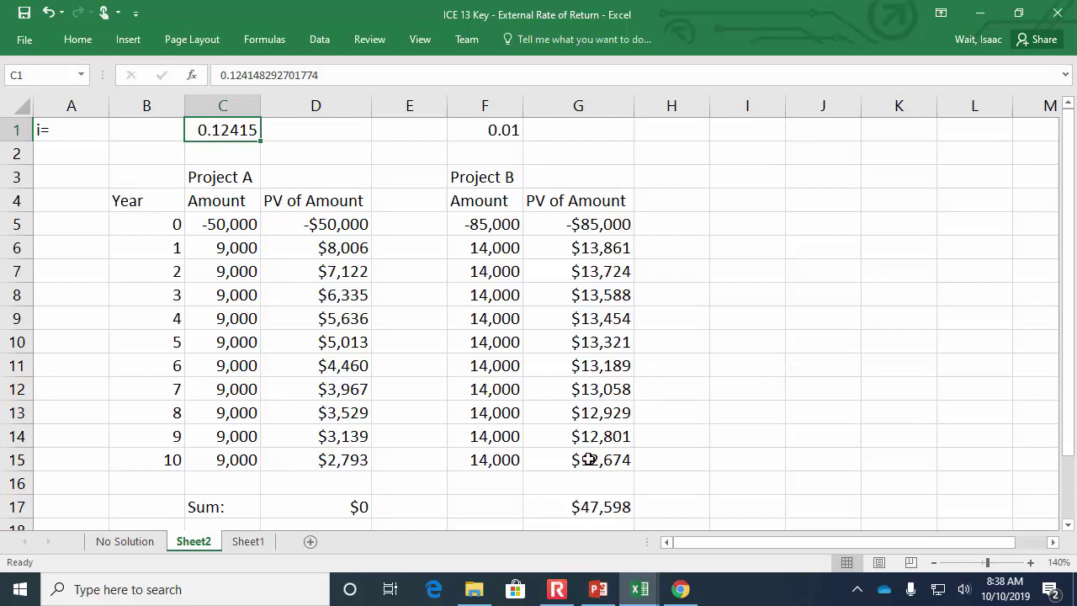
Step: Enter the label "IRR check:" in C19 and copy it to B19
{"action": "left_click", "coordinate": [591, 522]}
{"action": "scroll", "coordinate": [173, 469], "scroll_direction": "down", "scroll_amount": 1}
{"action": "left_click", "coordinate": [191, 478]}
{"action": "type", "text": "IR"}
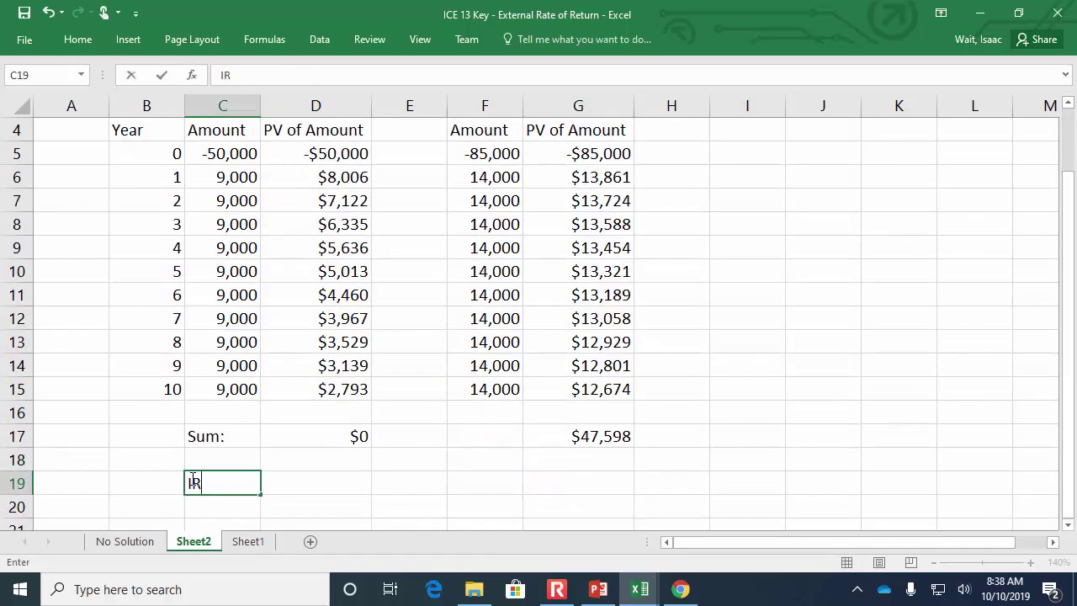
{"action": "type", "text": "R check:"}
{"action": "key", "text": "Tab"}
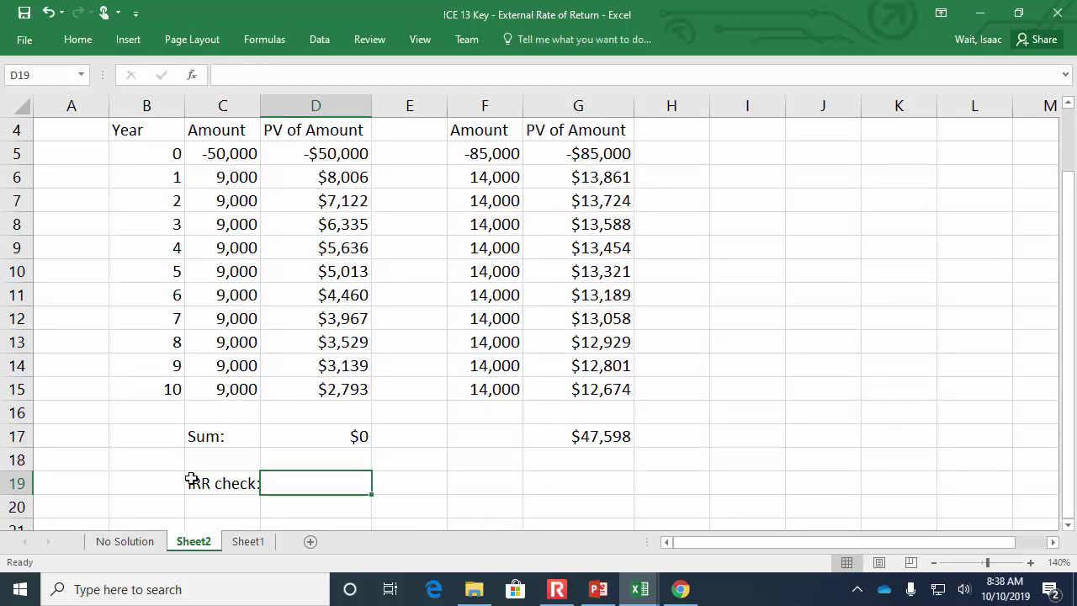
{"action": "left_click", "coordinate": [191, 479]}
{"action": "key", "text": "ctrl+c"}
{"action": "key", "text": "Left"}
{"action": "key", "text": "ctrl+v"}
Step: Calculate Project A's internal rate of return in C19 with the IRR function over the amounts in C5:C15
{"action": "left_click", "coordinate": [192, 479]}
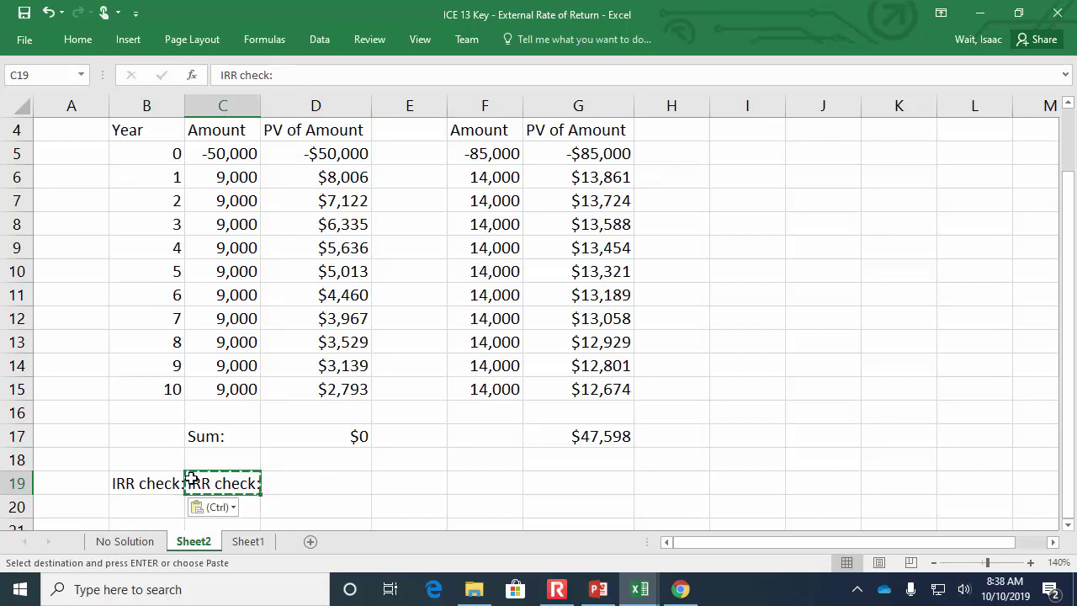
{"action": "type", "text": "=irr("}
{"action": "left_click_drag", "start_coordinate": [240, 153], "coordinate": [217, 387]}
{"action": "key", "text": "Return"}
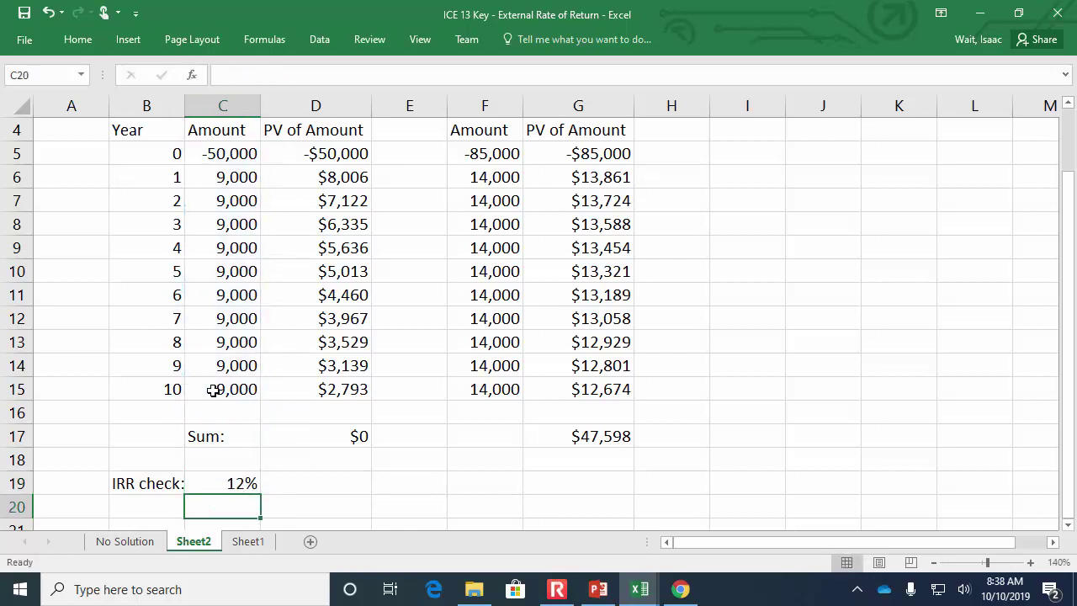
Step: Show Project A's IRR check percentage in C19 with two decimal places
{"action": "scroll", "coordinate": [211, 459], "scroll_direction": "up", "scroll_amount": 1}
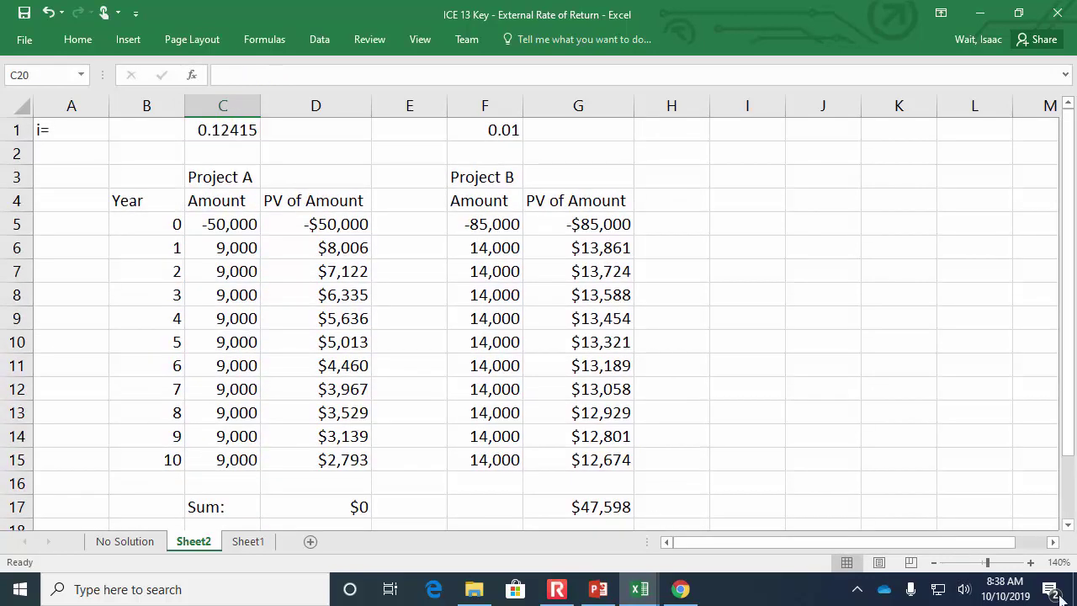
{"action": "left_click", "coordinate": [933, 562]}
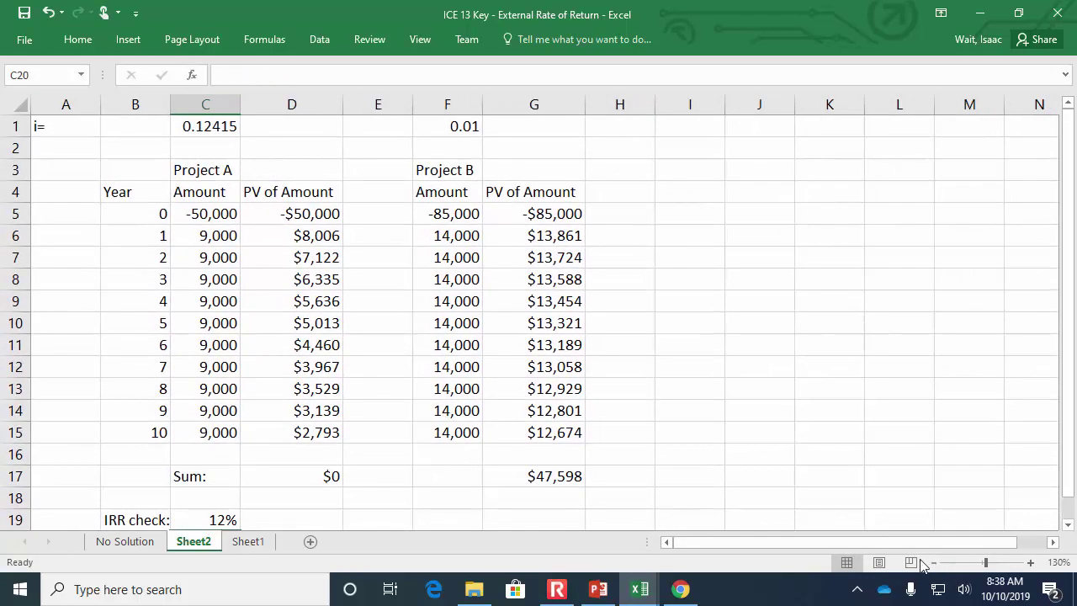
{"action": "left_click", "coordinate": [220, 520]}
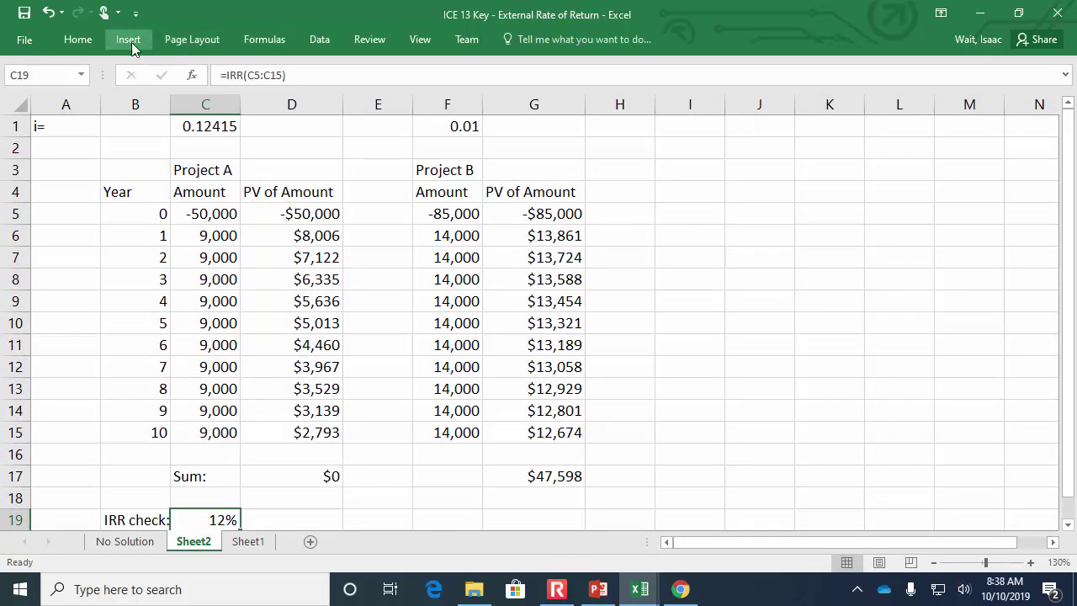
{"action": "left_click", "coordinate": [77, 39]}
{"action": "left_click", "coordinate": [555, 96]}
{"action": "left_click", "coordinate": [556, 95]}
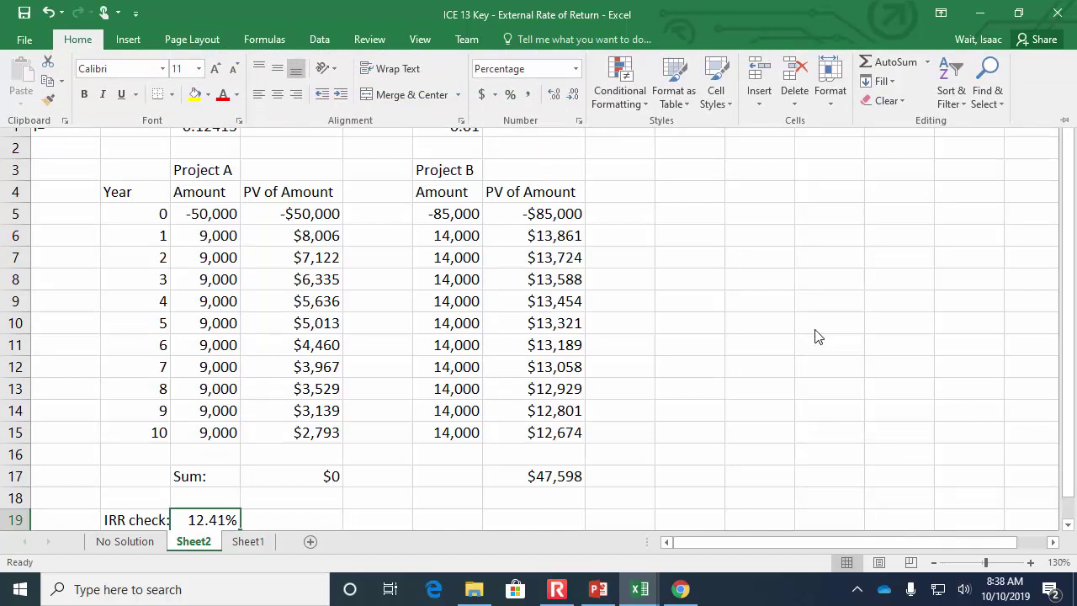
Step: Run Goal Seek to bring Project B's sum in G17 to 0 by changing the interest rate in F1, and keep the solution
{"action": "left_click", "coordinate": [933, 562]}
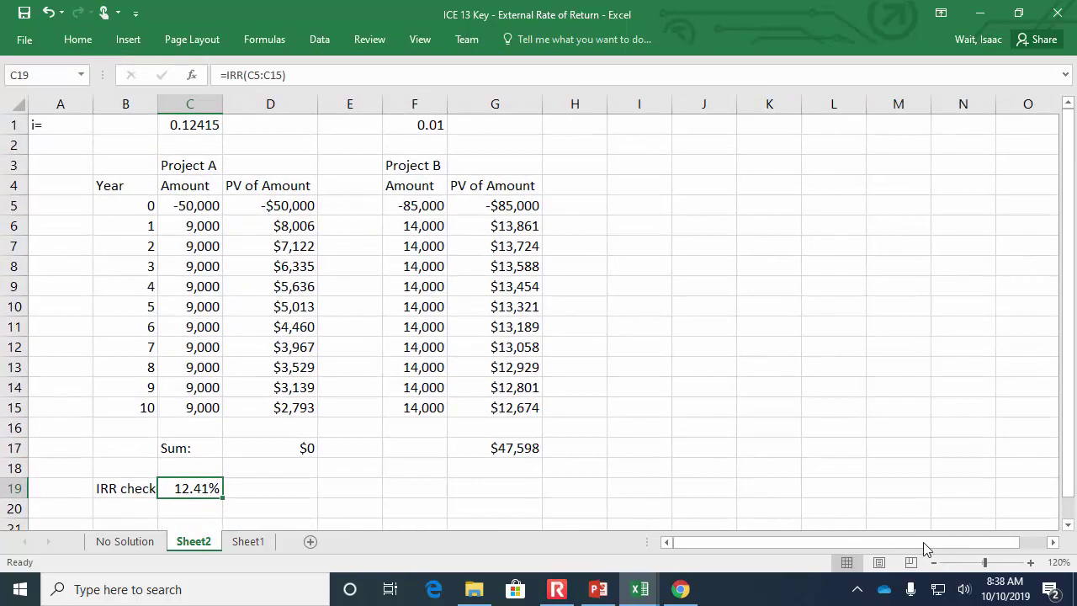
{"action": "left_click", "coordinate": [537, 495]}
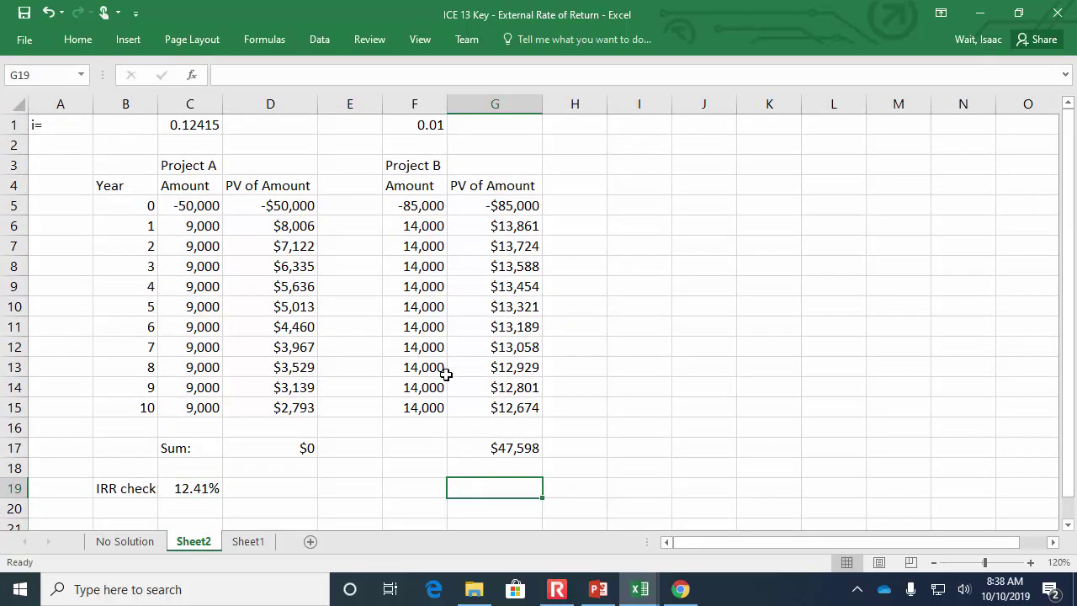
{"action": "left_click", "coordinate": [485, 444]}
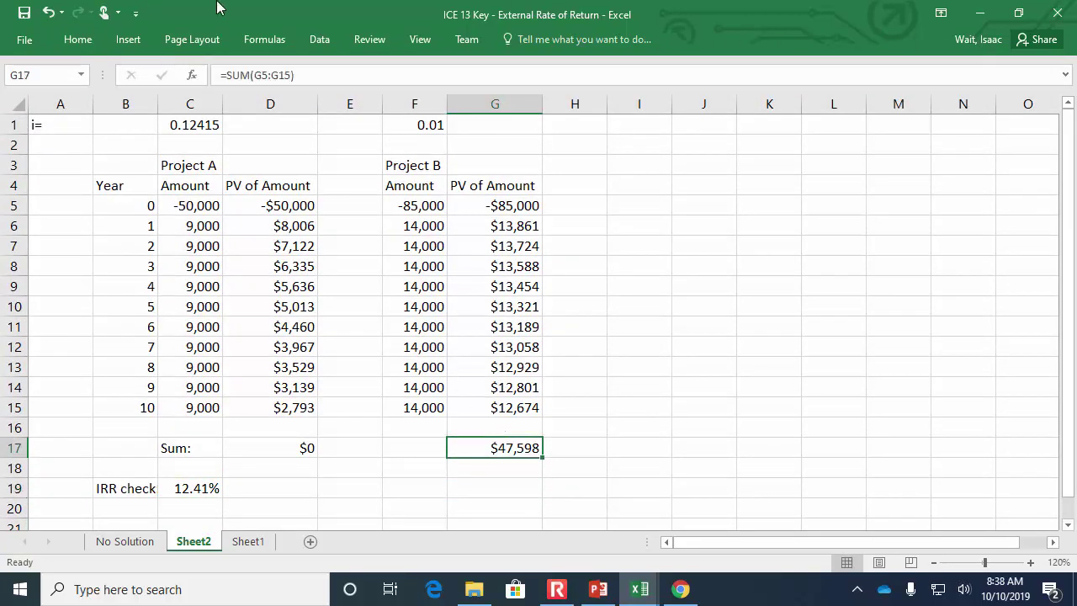
{"action": "left_click", "coordinate": [322, 42]}
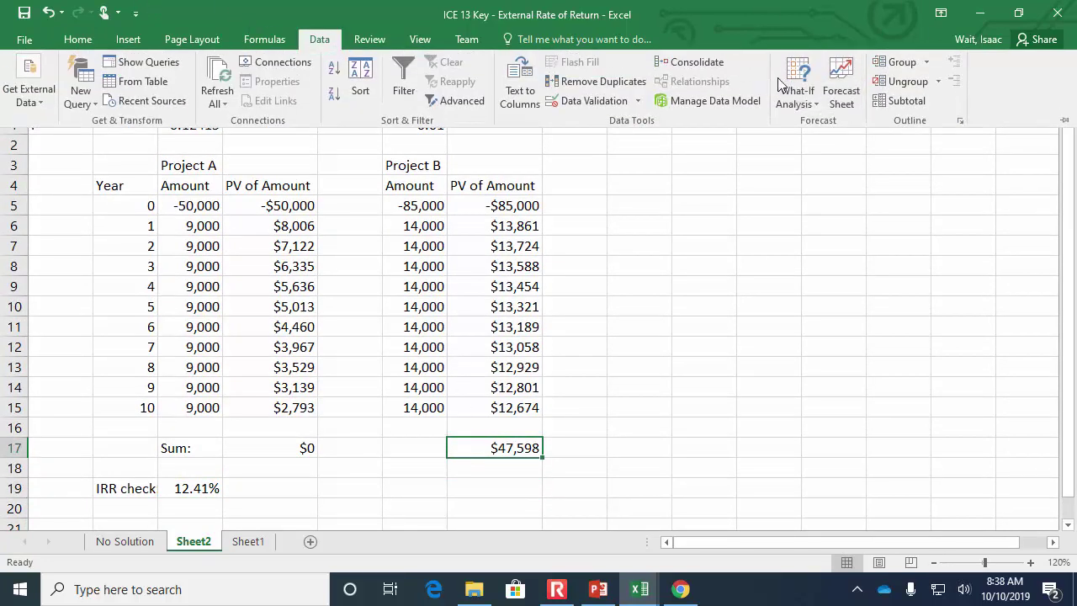
{"action": "left_click", "coordinate": [799, 101]}
{"action": "left_click", "coordinate": [829, 142]}
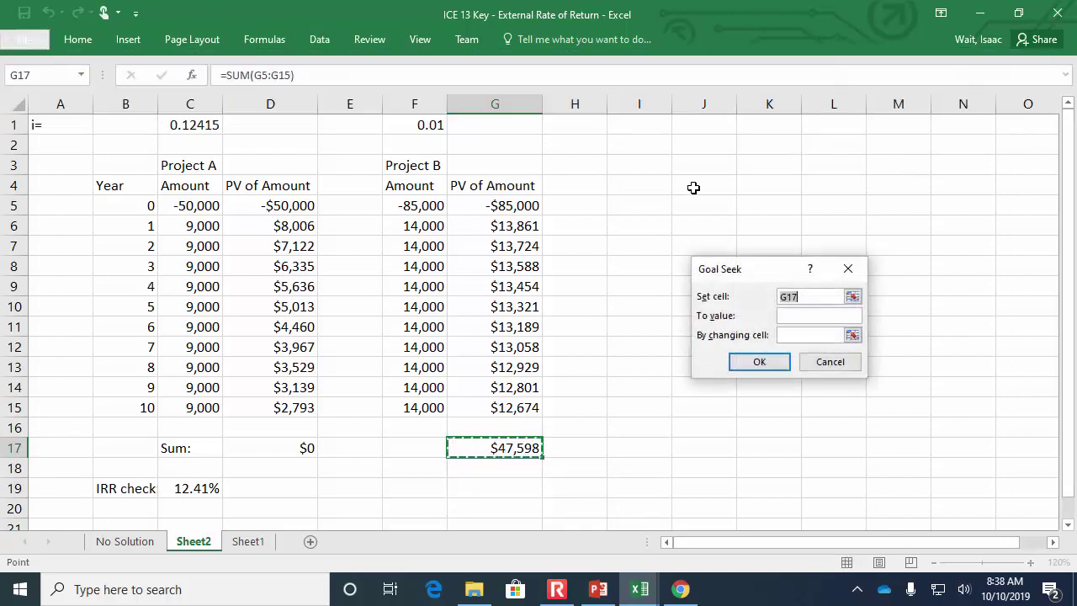
{"action": "left_click", "coordinate": [812, 316]}
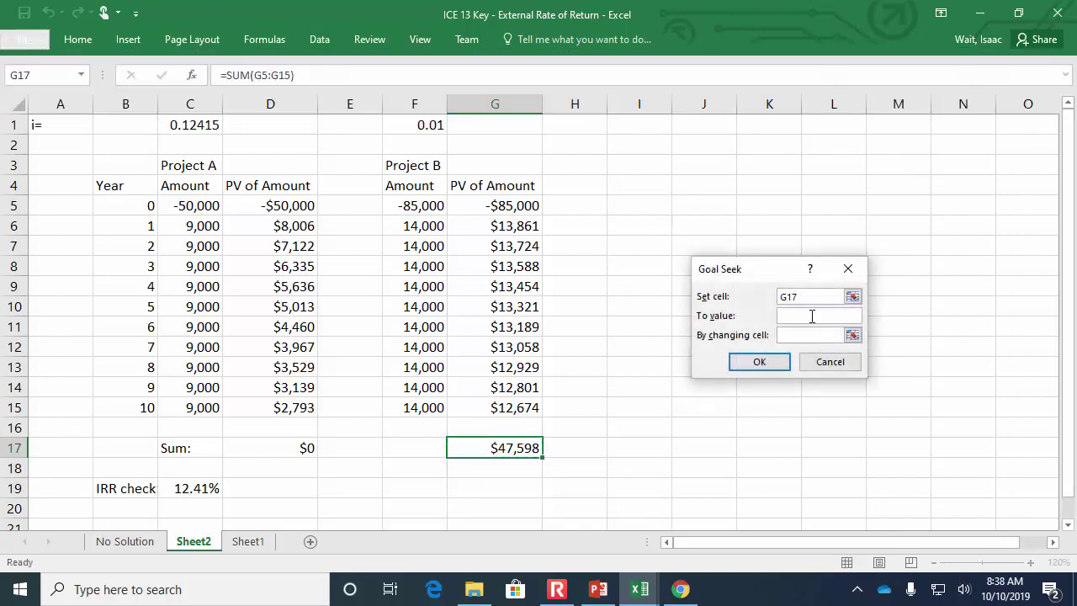
{"action": "left_click", "coordinate": [852, 335]}
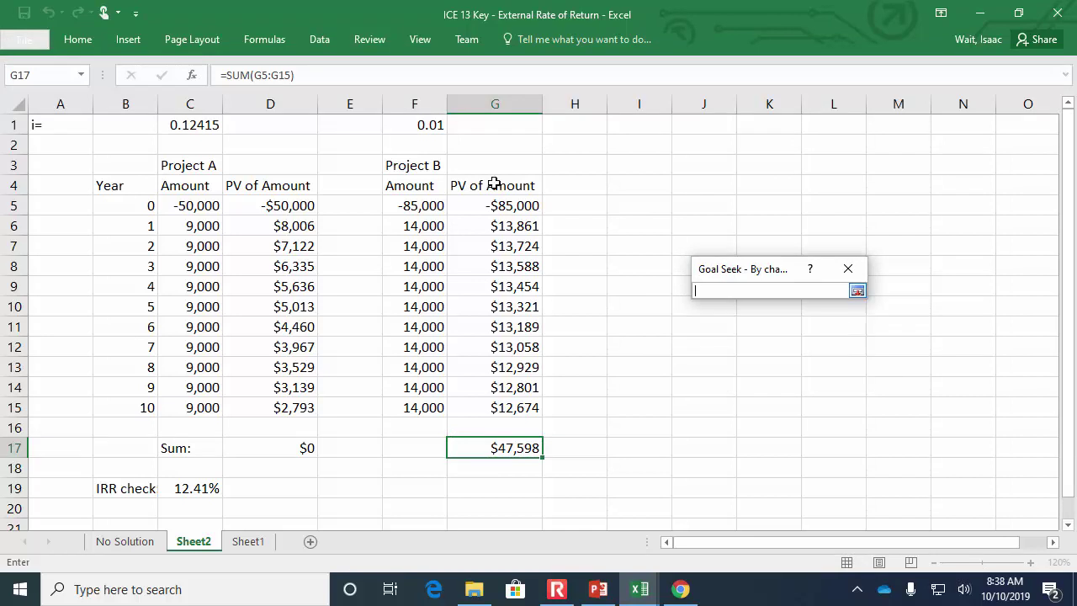
{"action": "left_click", "coordinate": [389, 127]}
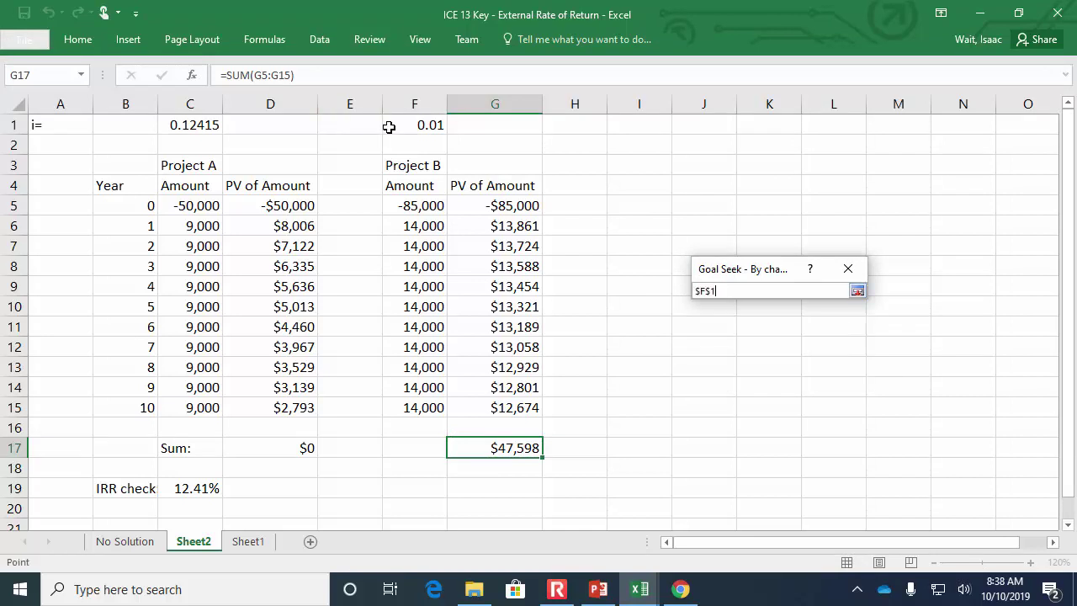
{"action": "left_click", "coordinate": [857, 290]}
{"action": "left_click", "coordinate": [760, 362]}
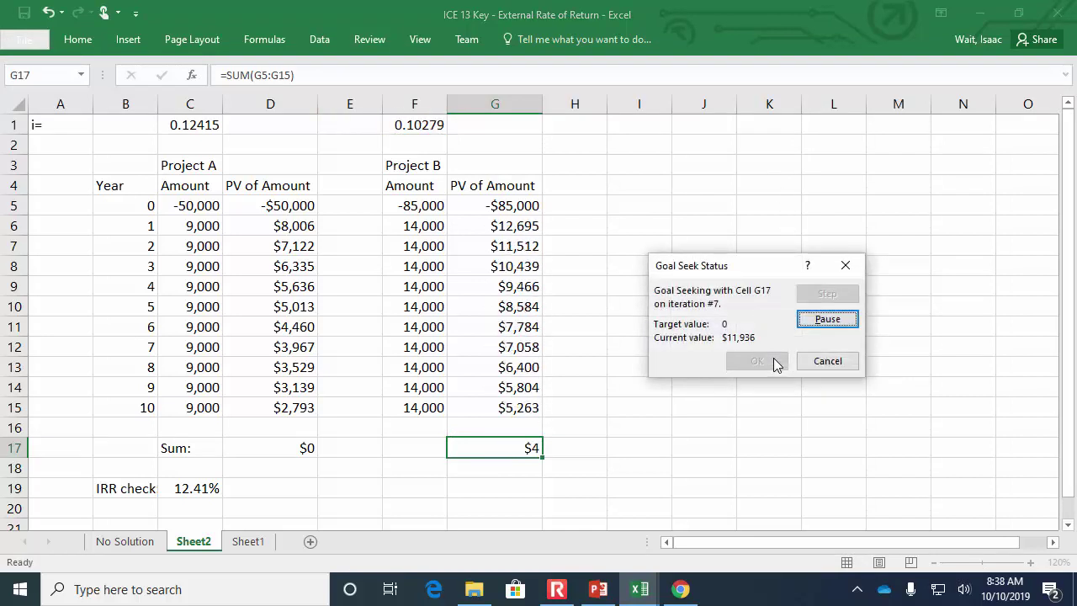
{"action": "left_click", "coordinate": [775, 362]}
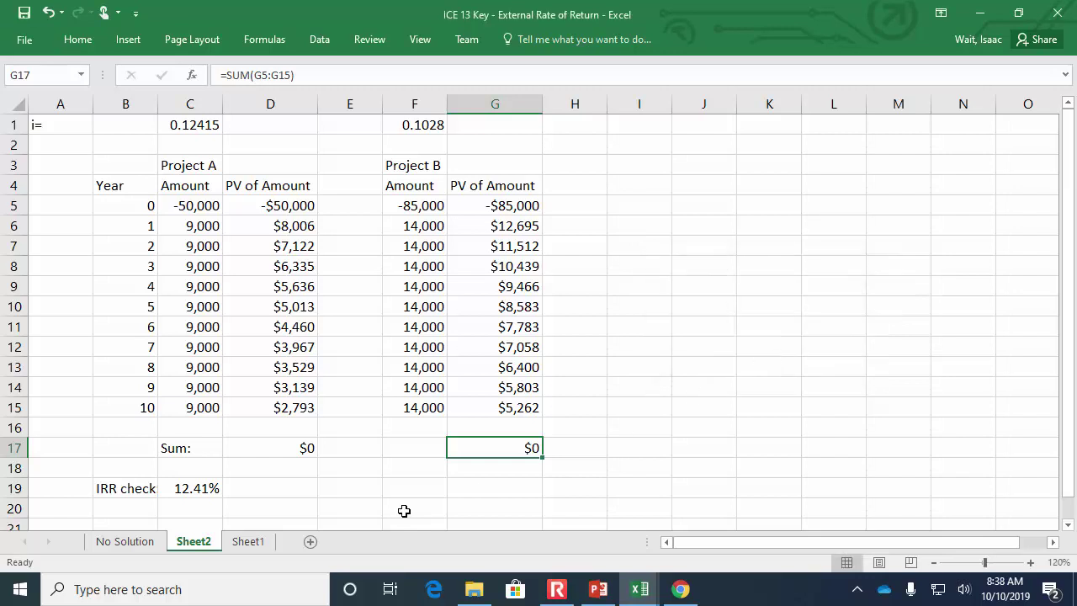
Step: Calculate Project B's internal rate of return in F19 with the formula =IRR(F5:F15)
{"action": "left_click", "coordinate": [424, 493]}
{"action": "type", "text": "=irr("}
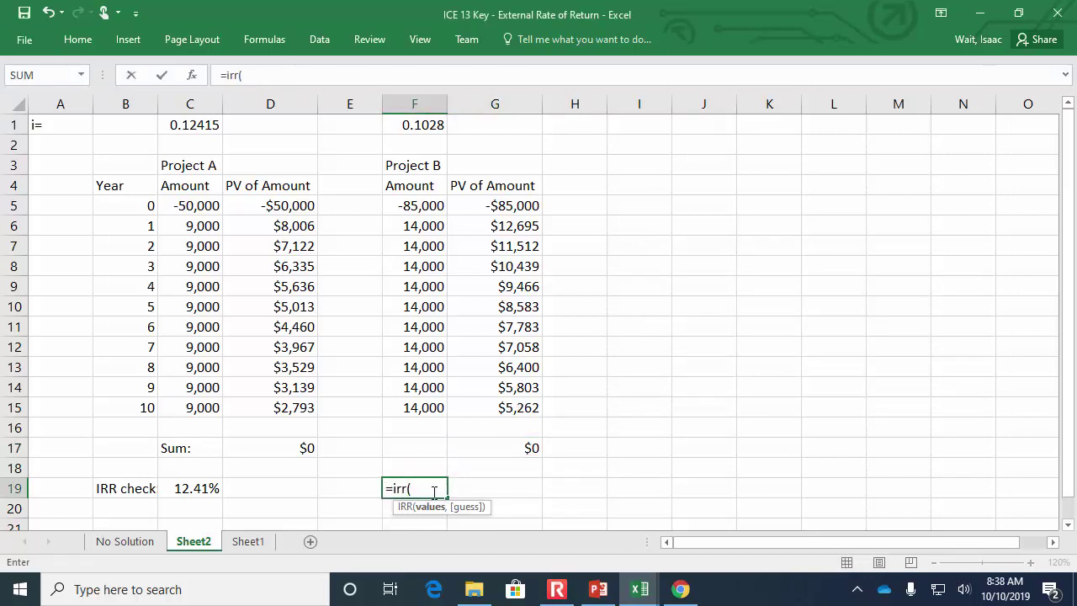
{"action": "left_click_drag", "start_coordinate": [412, 207], "coordinate": [407, 402]}
{"action": "type", "text": ")"}
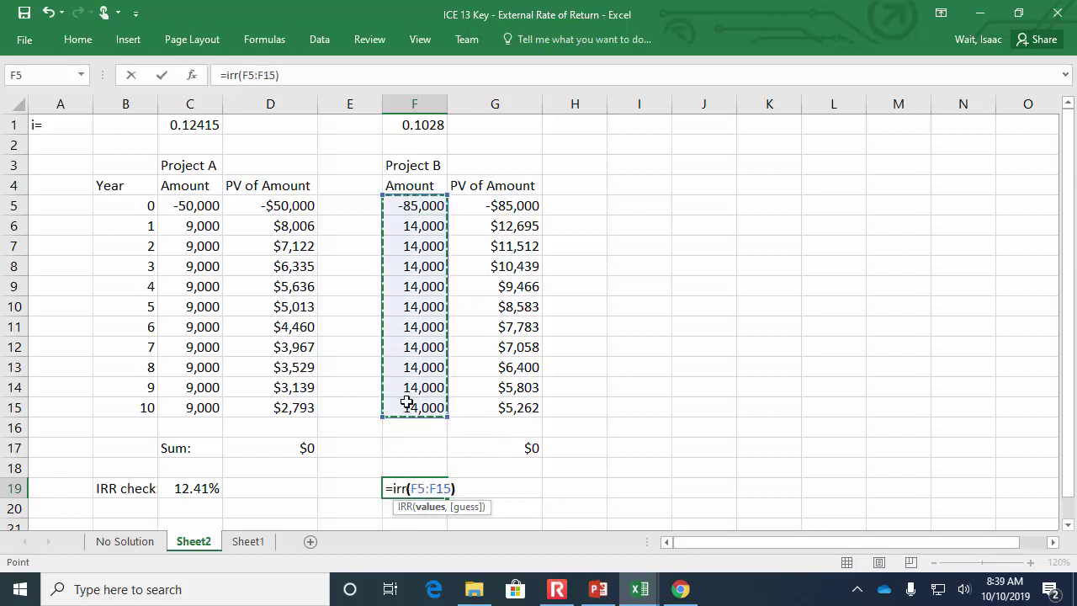
{"action": "key", "text": "Return"}
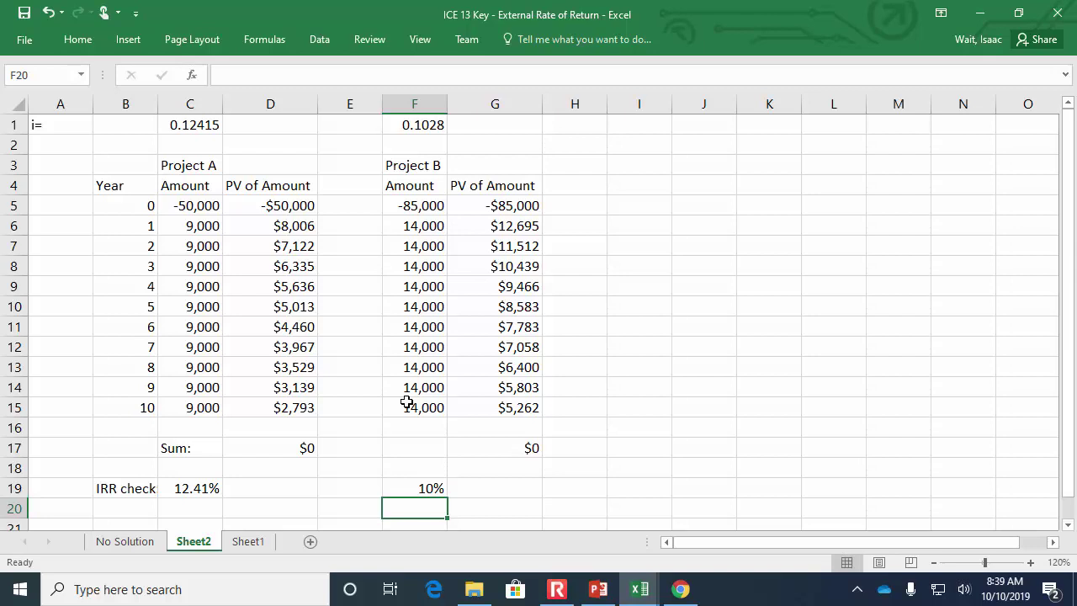
Step: Show Project B's IRR check percentage in F19 with two decimal places
{"action": "key", "text": "Up"}
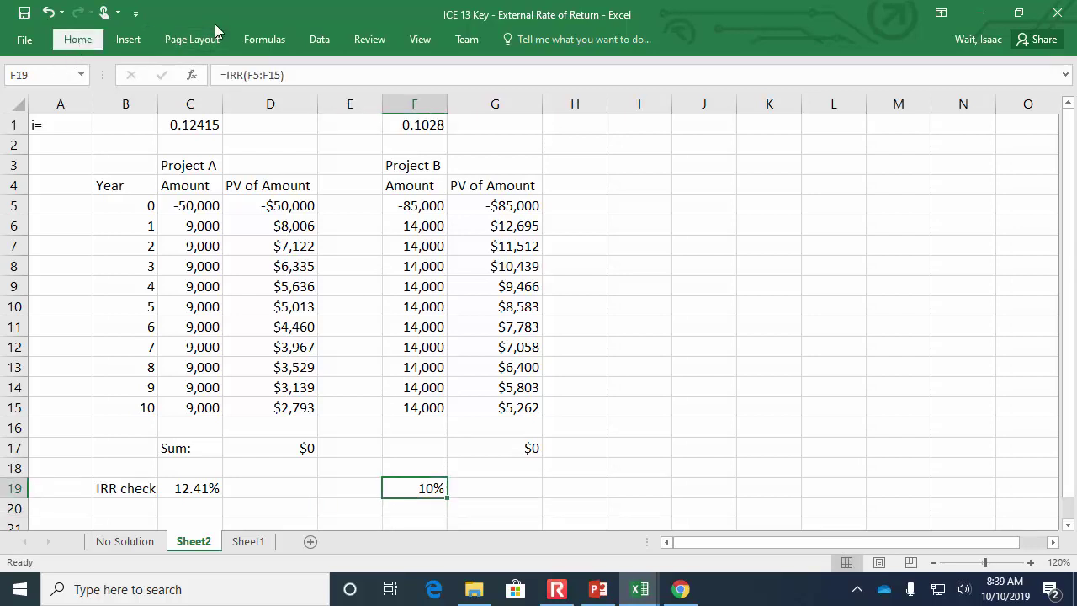
{"action": "left_click", "coordinate": [79, 42]}
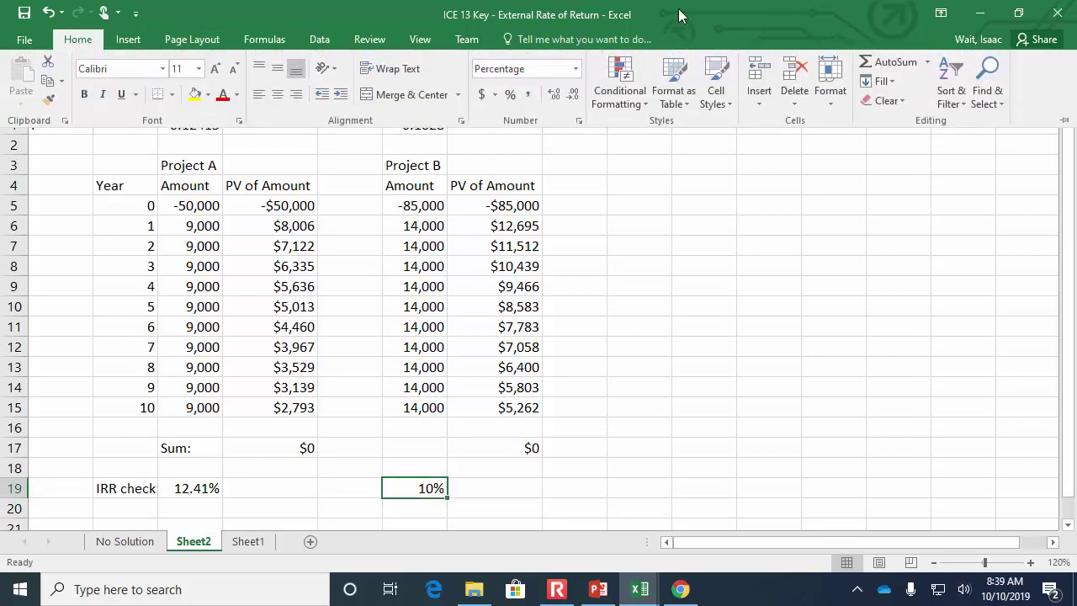
{"action": "left_click", "coordinate": [555, 96]}
{"action": "left_click", "coordinate": [554, 97]}
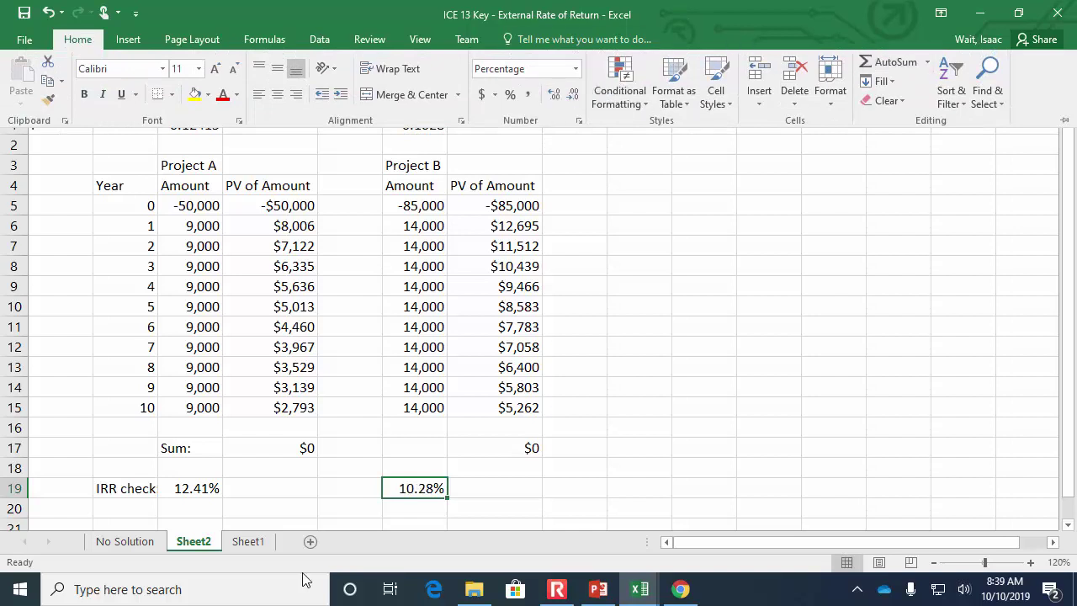
{"action": "left_click", "coordinate": [715, 482]}
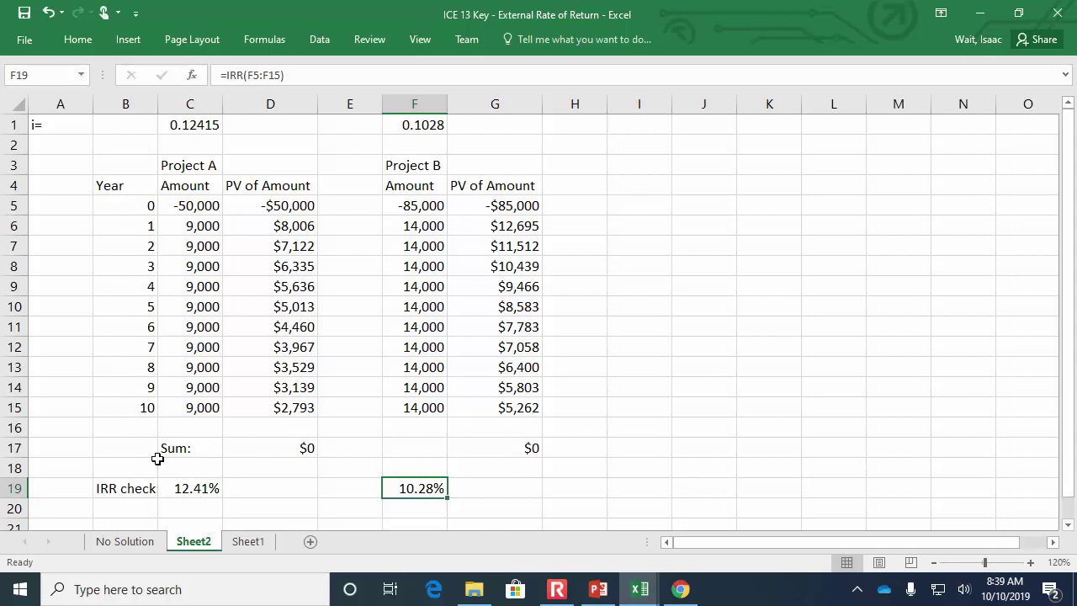
Step: Write "Conclusion: Project A has an IRR of 12.41%, but Project B only has" in I5
{"action": "left_click", "coordinate": [630, 199]}
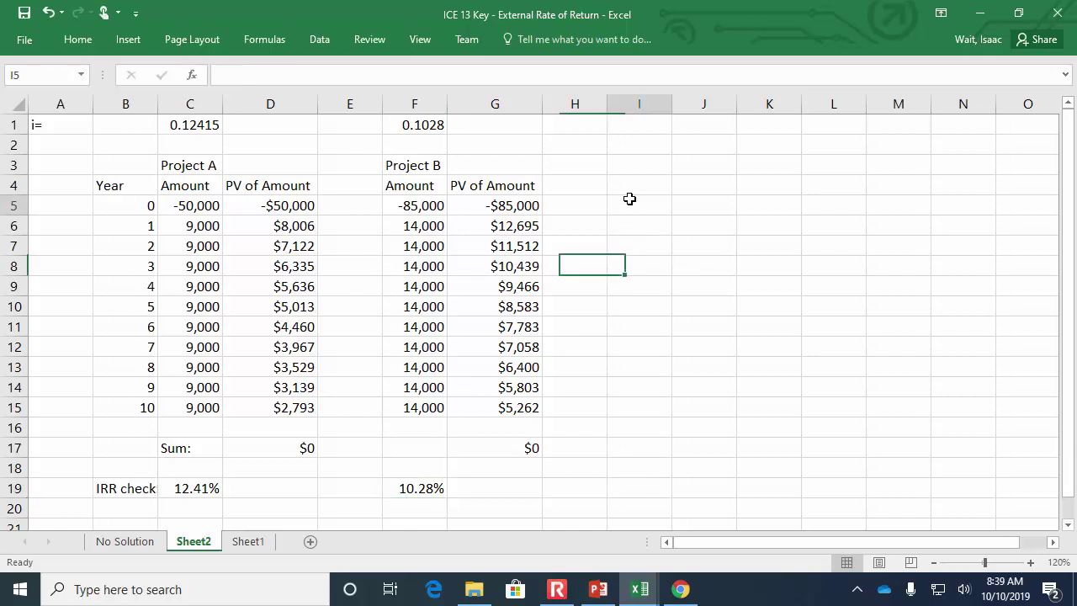
{"action": "type", "text": "Conclusion"}
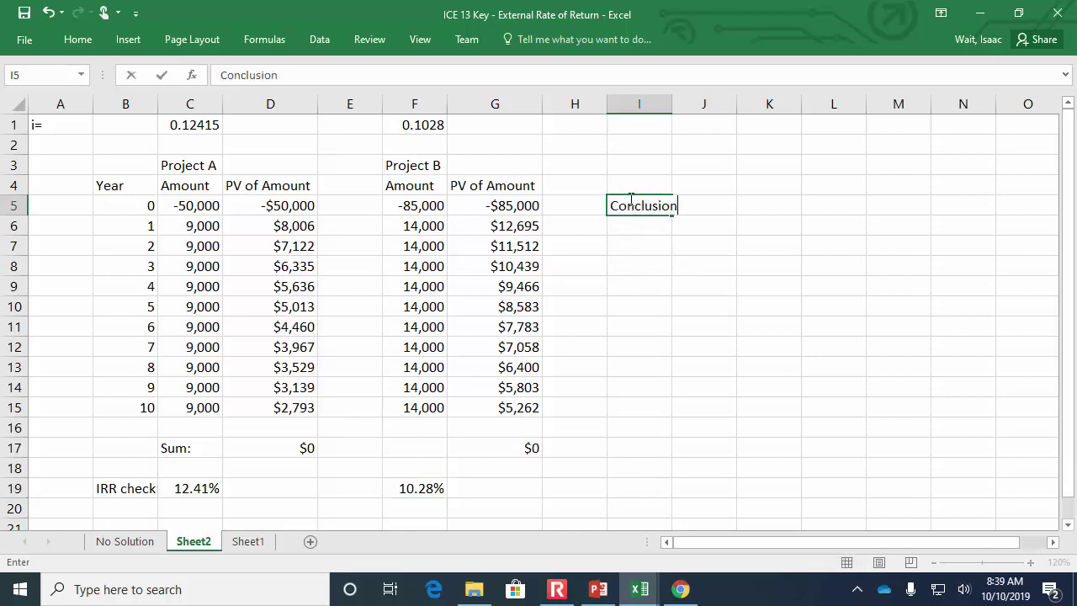
{"action": "type", "text": ": Project A has an IRR of 12.41"}
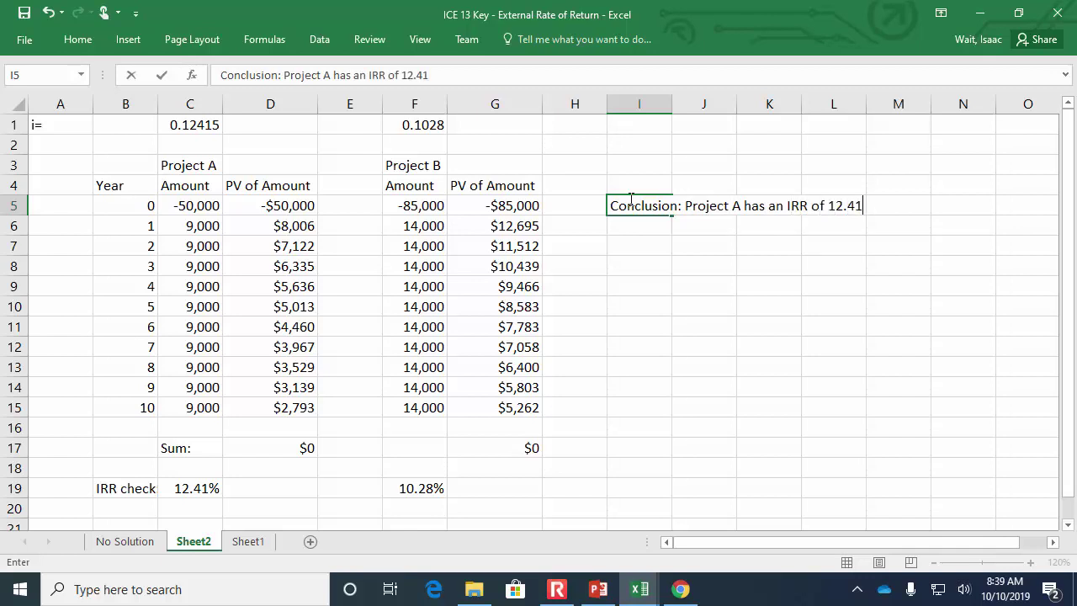
{"action": "type", "text": "%, but Project B only has"}
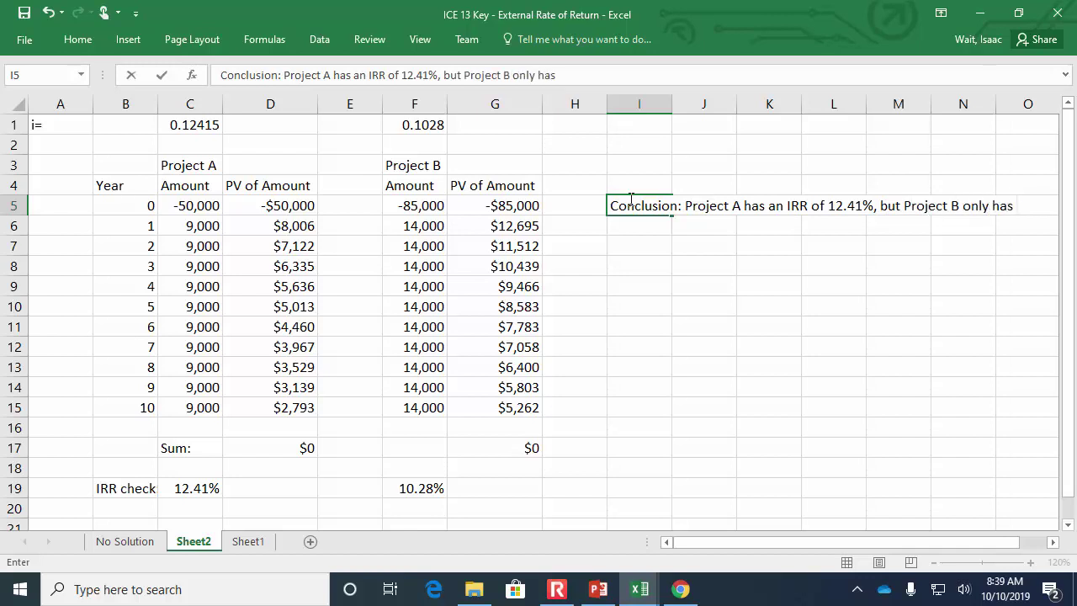
{"action": "key", "text": "Return"}
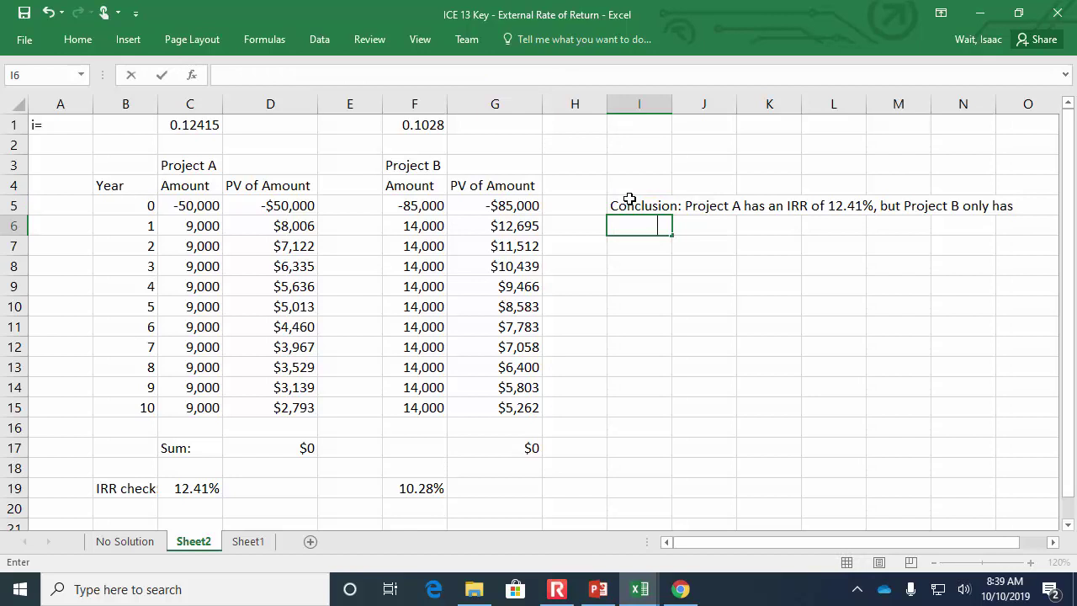
Step: Continue the conclusion in I6 with the indented text "an IRR of 10.28%. So, Project B has the lower IRR."
{"action": "type", "text": "an IRR of 10.28"}
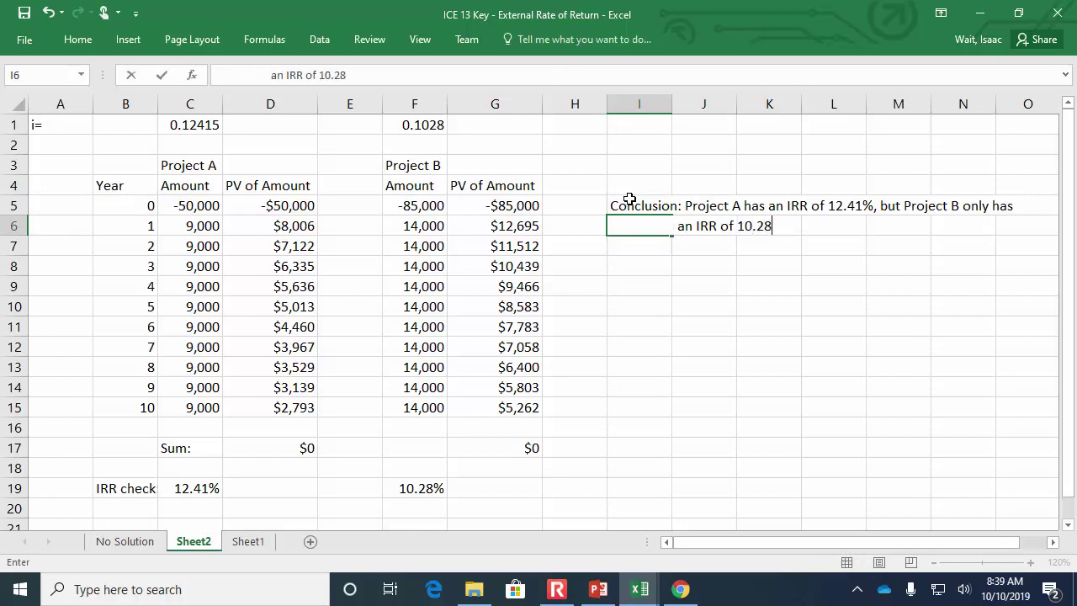
{"action": "type", "text": "%.  So, Project B has the lower IRR"}
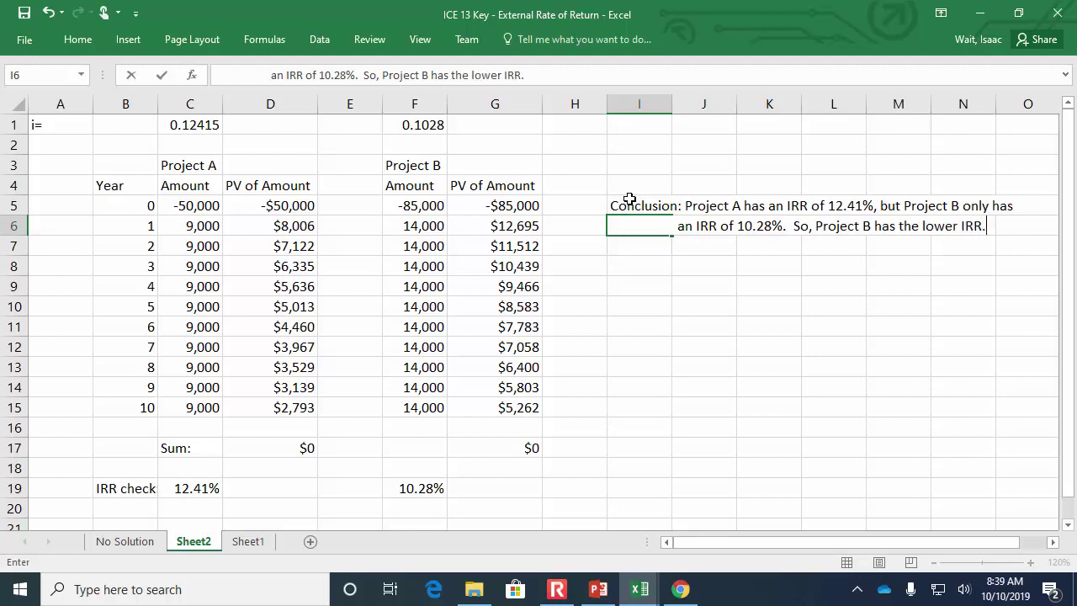
{"action": "type", "text": "."}
{"action": "key", "text": "Return"}
{"action": "key", "text": "Return"}
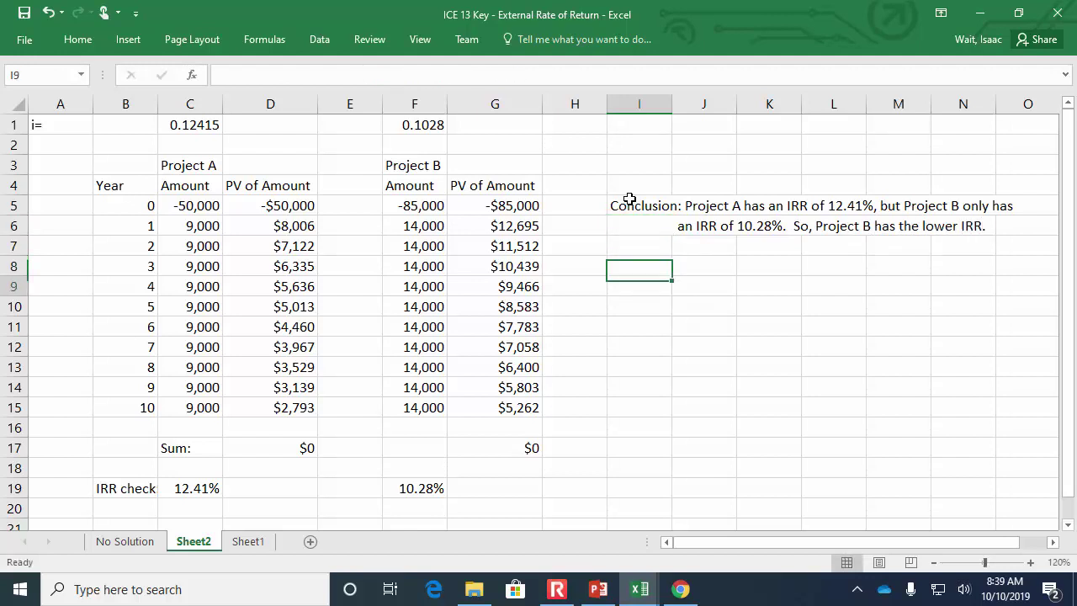
Step: Write "But... if we discount the cash flow amounts according" in J8
{"action": "key", "text": "Right"}
{"action": "type", "text": "But... if we "}
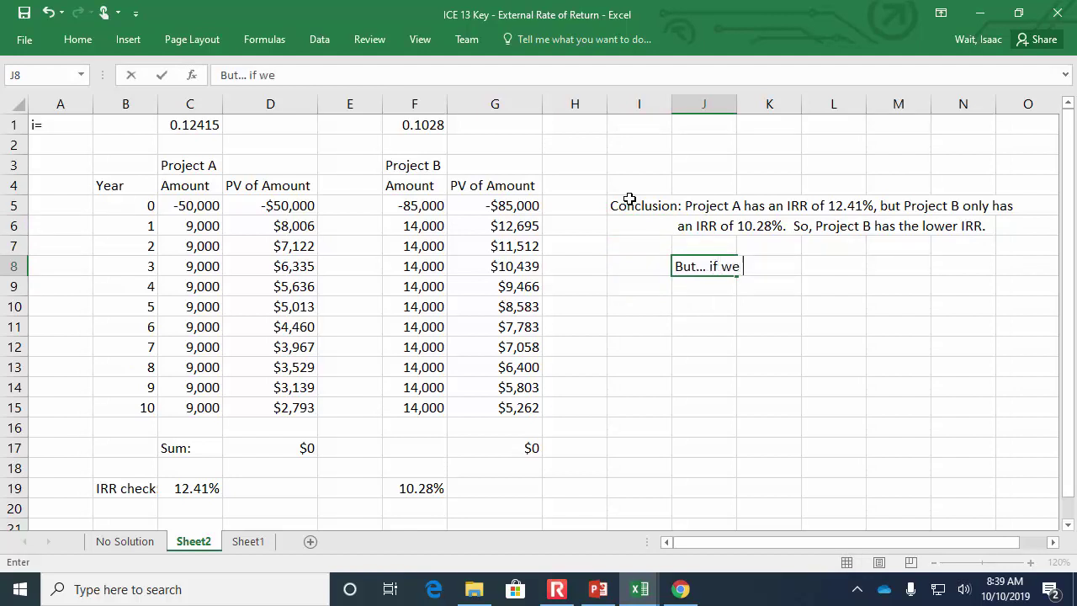
{"action": "type", "text": "discount the "}
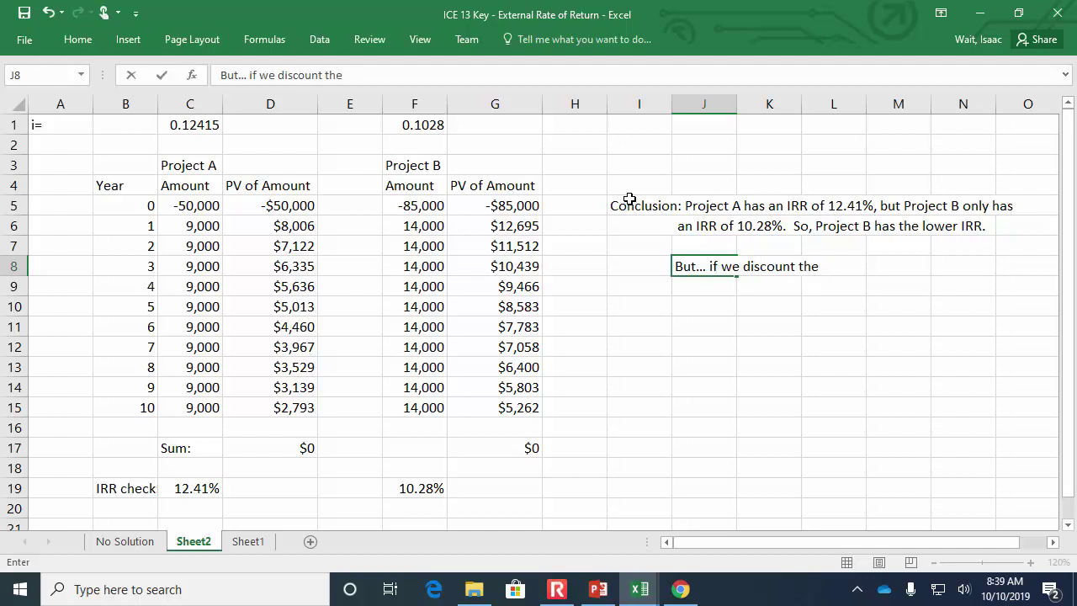
{"action": "type", "text": "cash flow"}
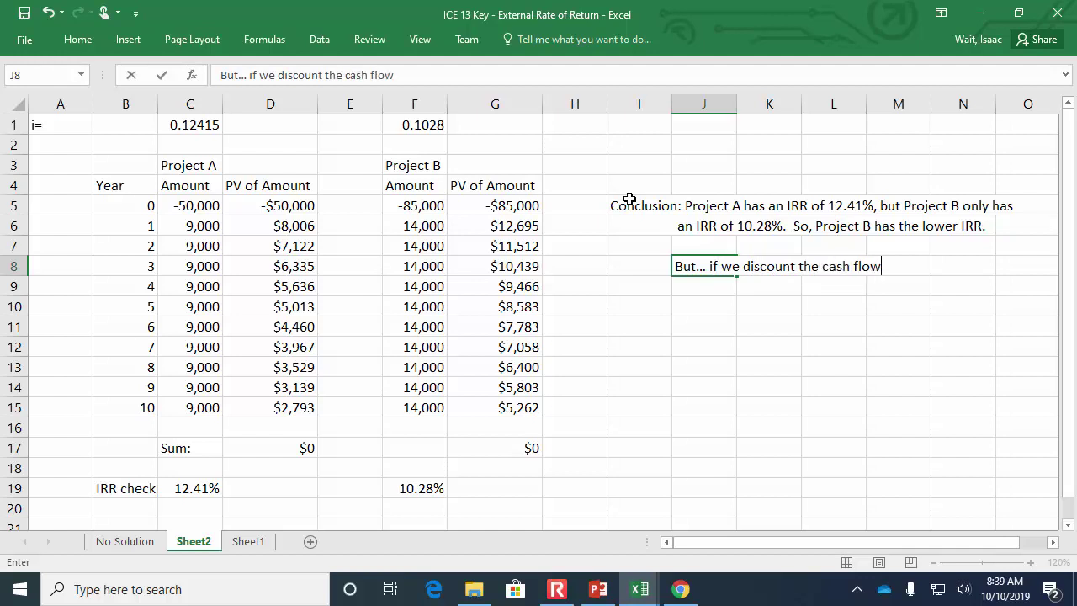
{"action": "type", "text": " amounts acco"}
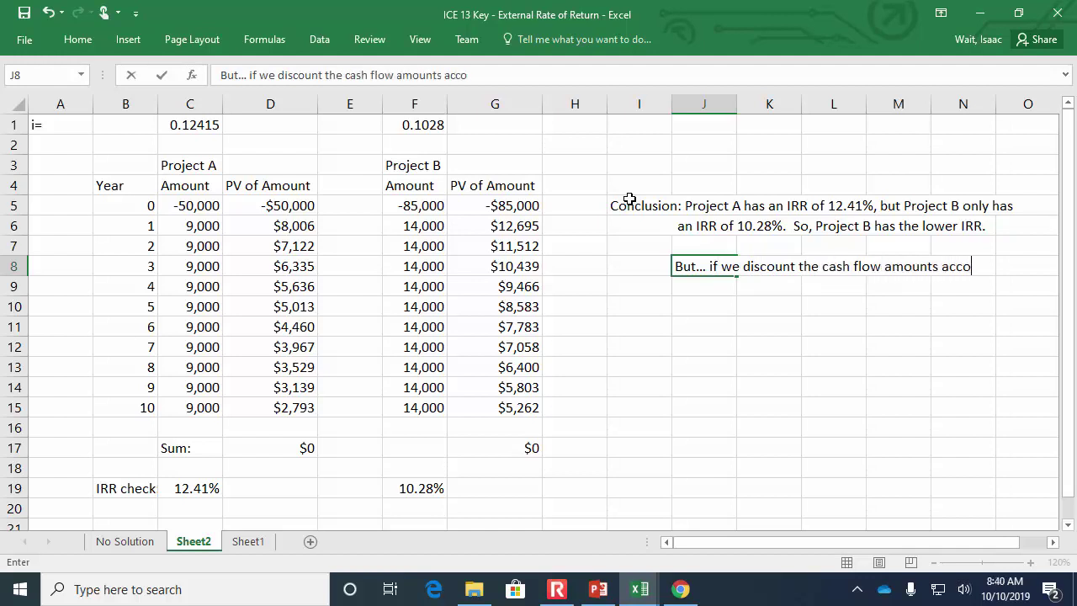
{"action": "type", "text": "rding"}
{"action": "key", "text": "Return"}
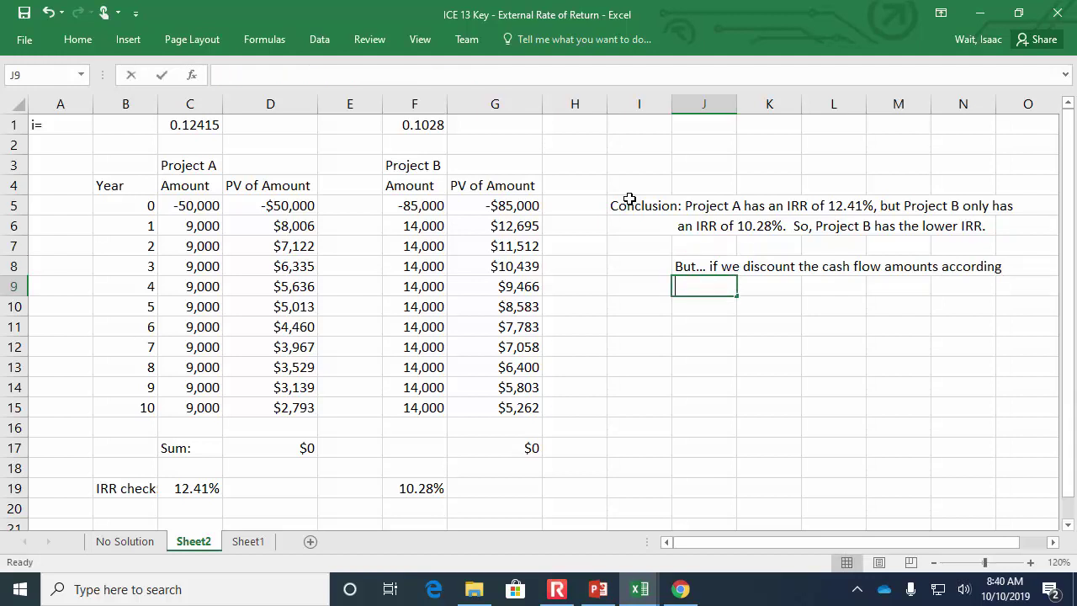
Step: Continue the remark in J9 with the text "to the MARR rate......"
{"action": "type", "text": "to the MARR rate.."}
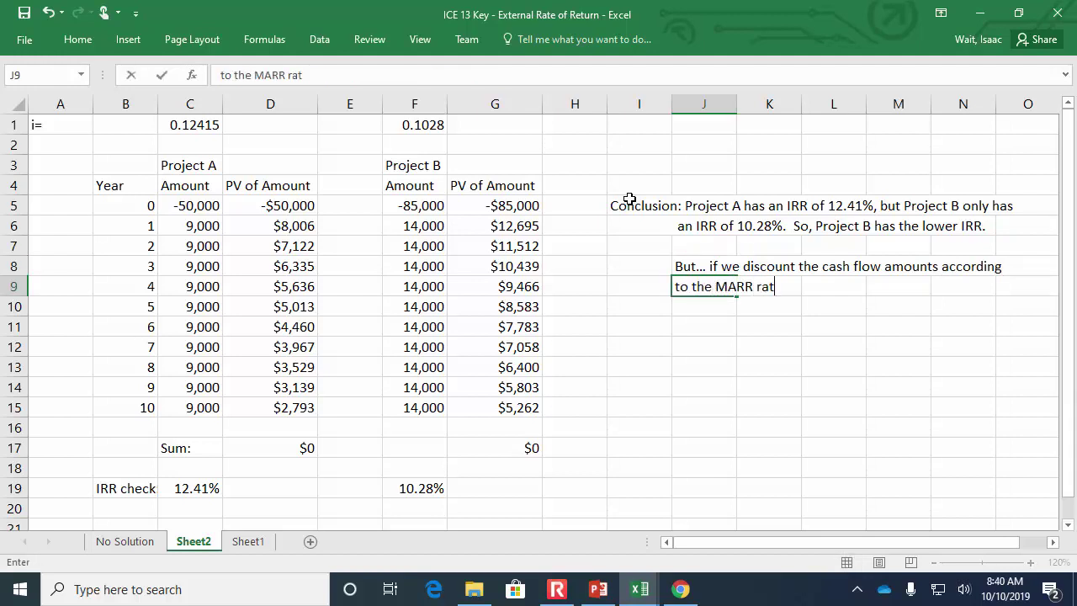
{"action": "key", "text": "Return"}
{"action": "key", "text": "Return"}
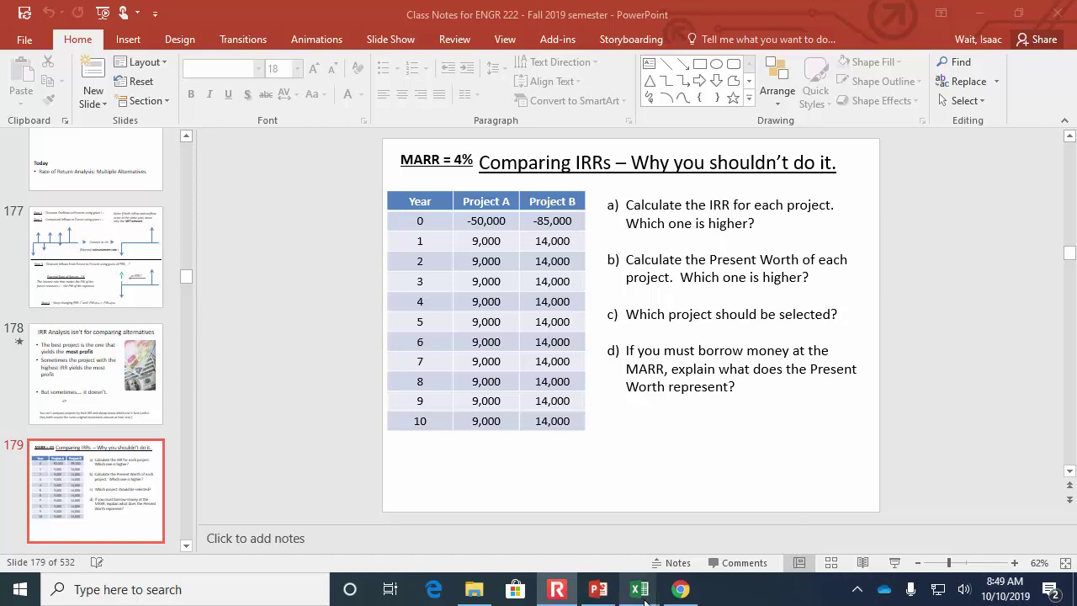
Step: Switch to the ICE 13 Key workbook in Excel and compare the year 0 amounts and interest rates of Projects A and B
{"action": "mouse_move", "coordinate": [640, 596]}
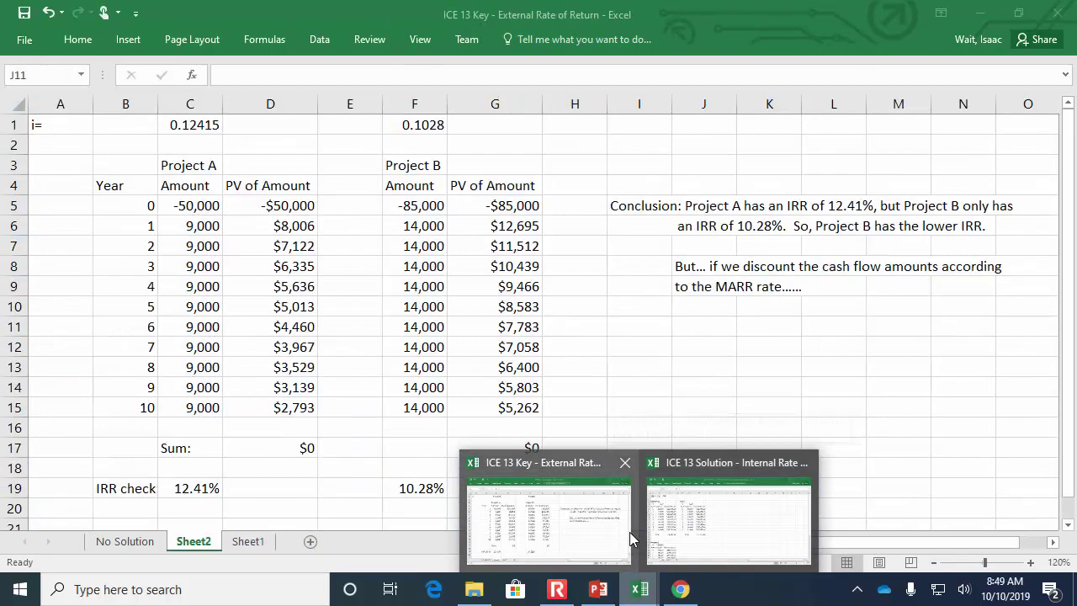
{"action": "left_click", "coordinate": [629, 531]}
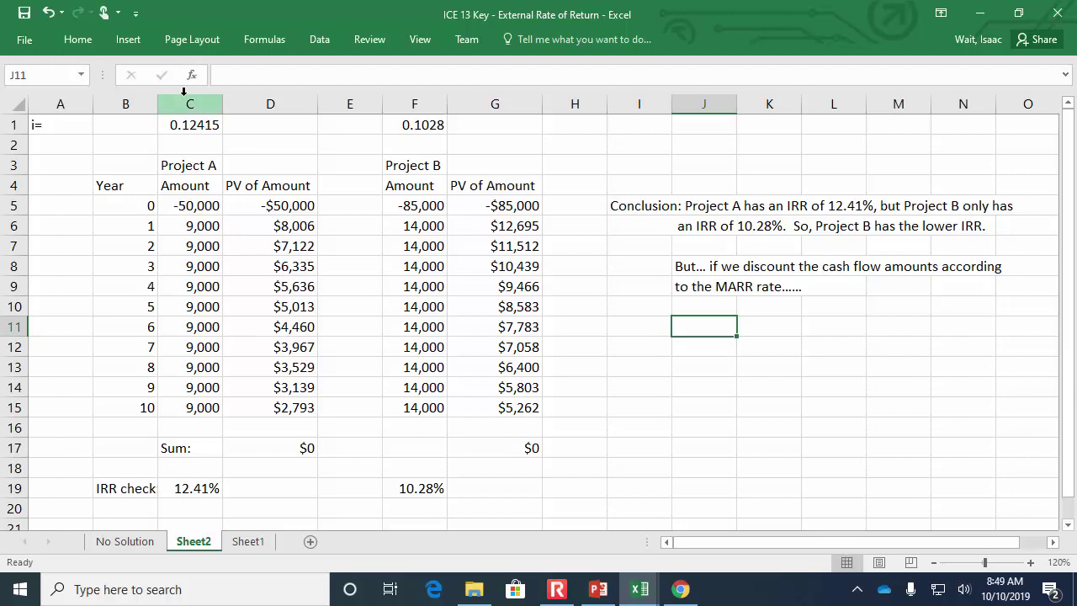
{"action": "left_click", "coordinate": [193, 166]}
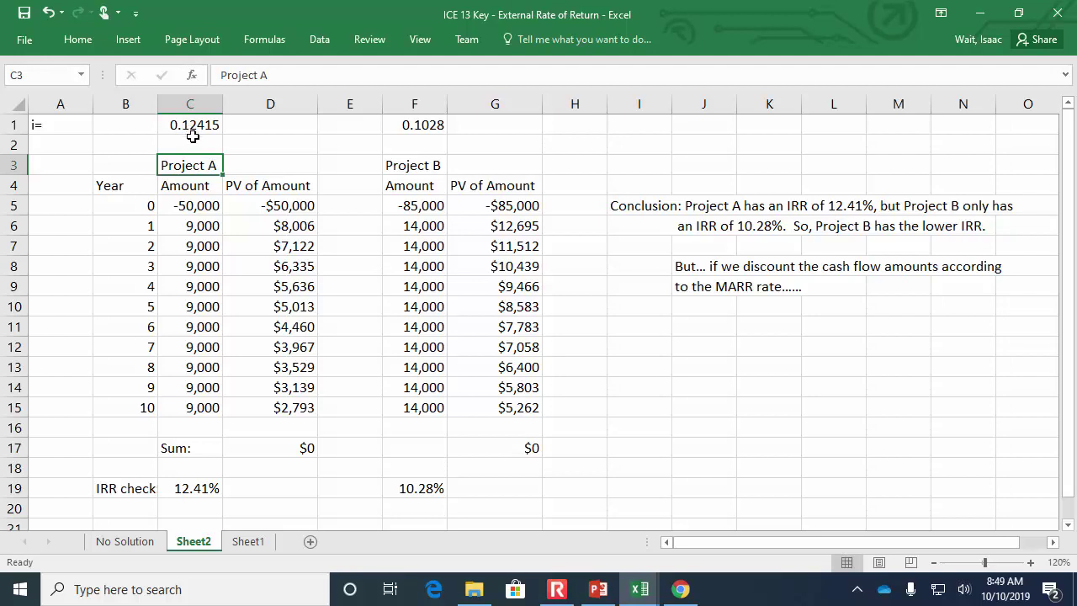
{"action": "left_click", "coordinate": [201, 206]}
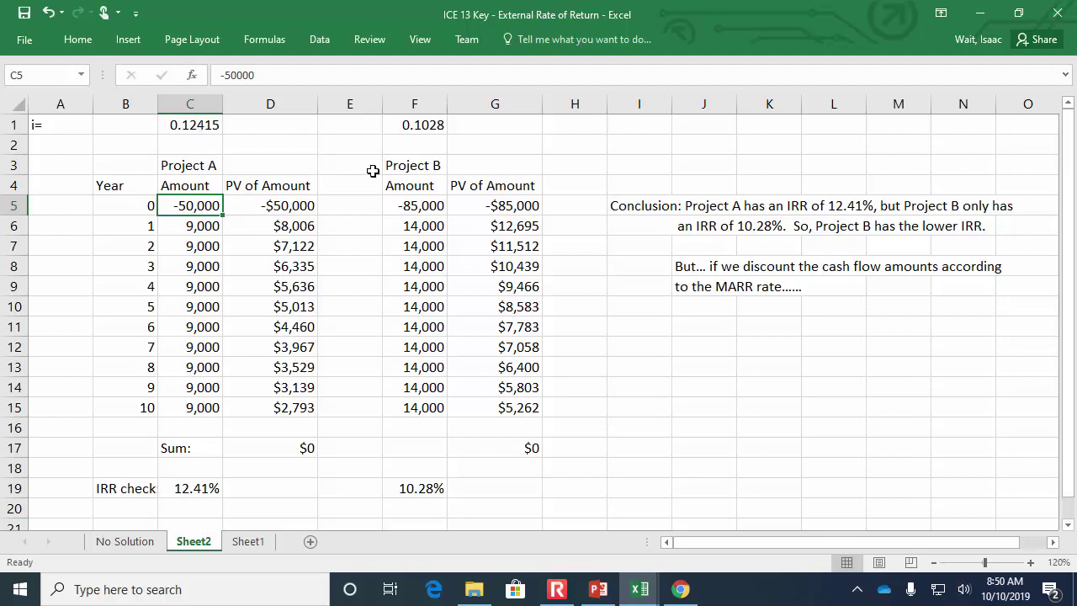
{"action": "left_click", "coordinate": [395, 207]}
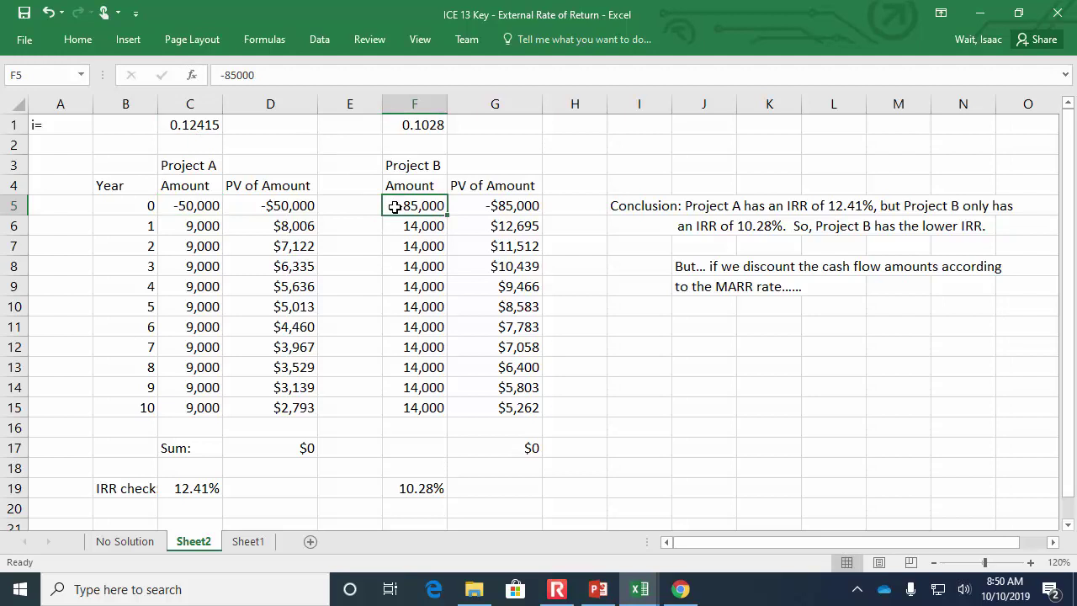
{"action": "left_click", "coordinate": [201, 207]}
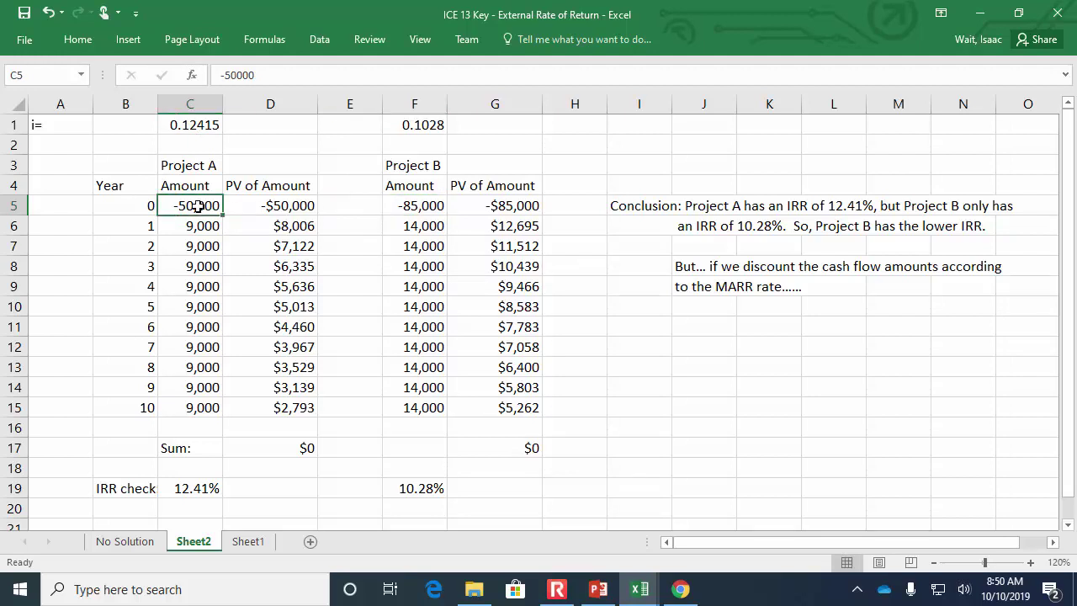
{"action": "left_click", "coordinate": [410, 206]}
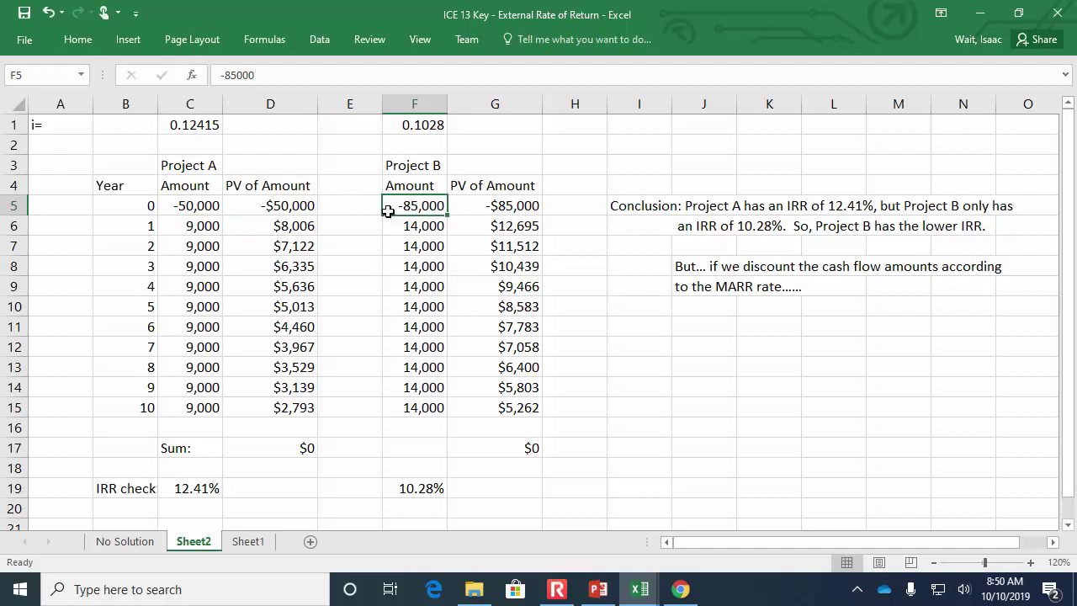
{"action": "left_click", "coordinate": [412, 134]}
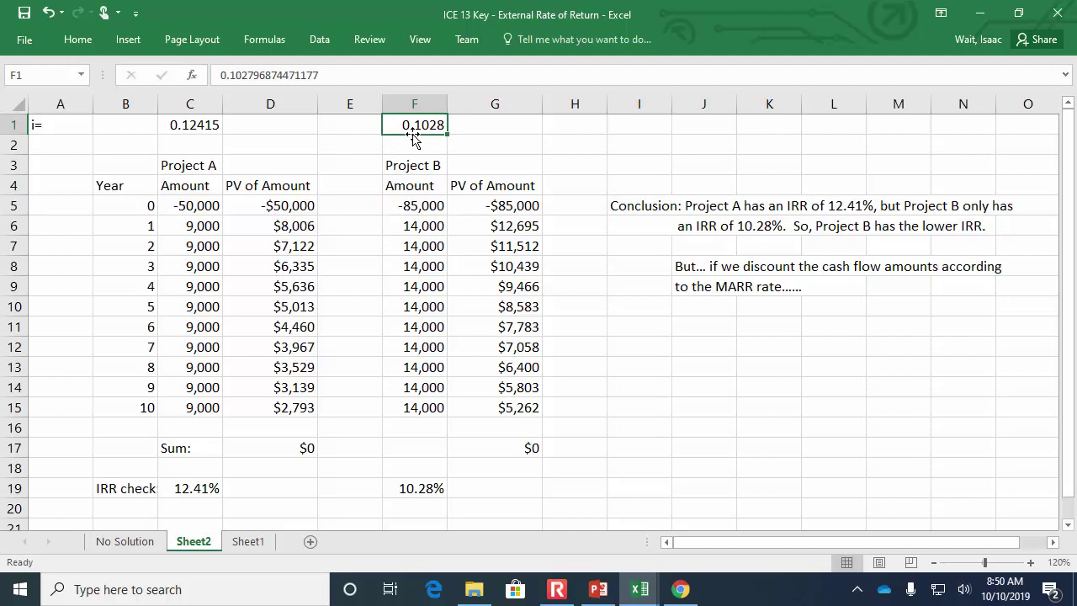
{"action": "left_click", "coordinate": [194, 129]}
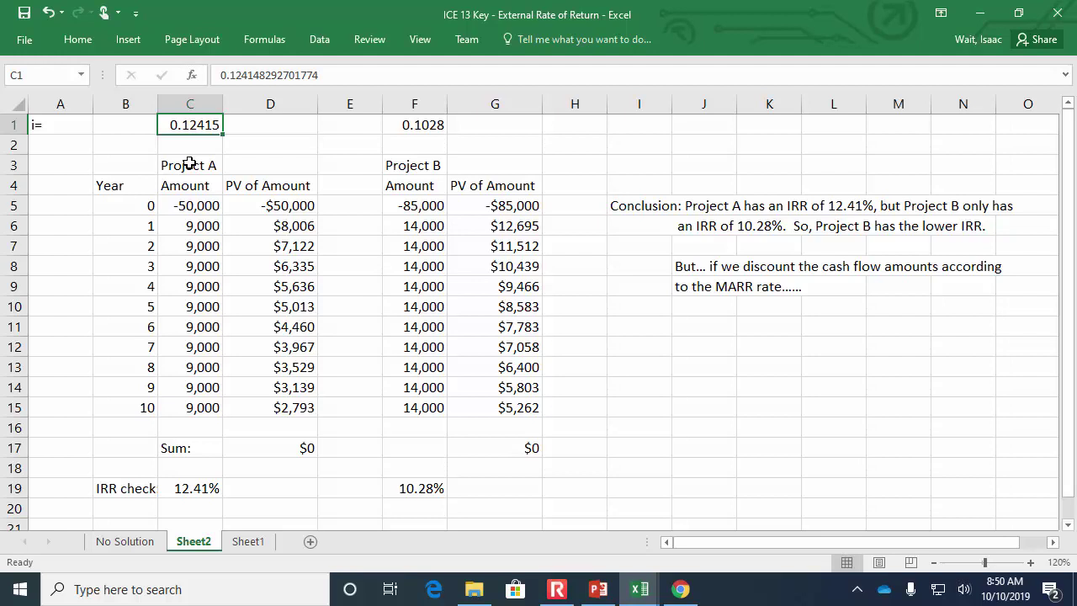
{"action": "left_click", "coordinate": [205, 206]}
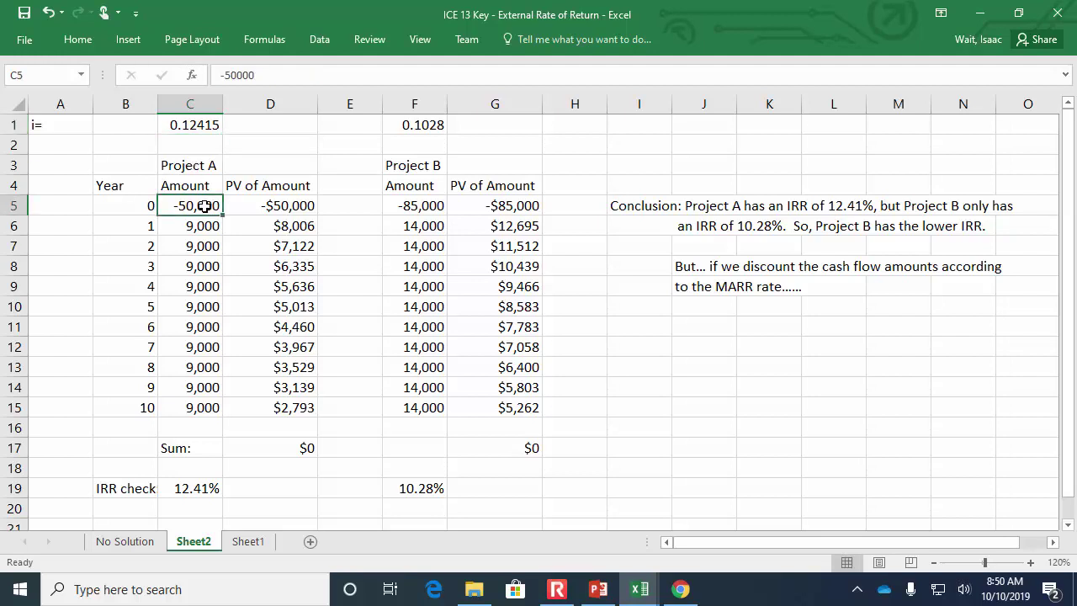
{"action": "left_click", "coordinate": [204, 126]}
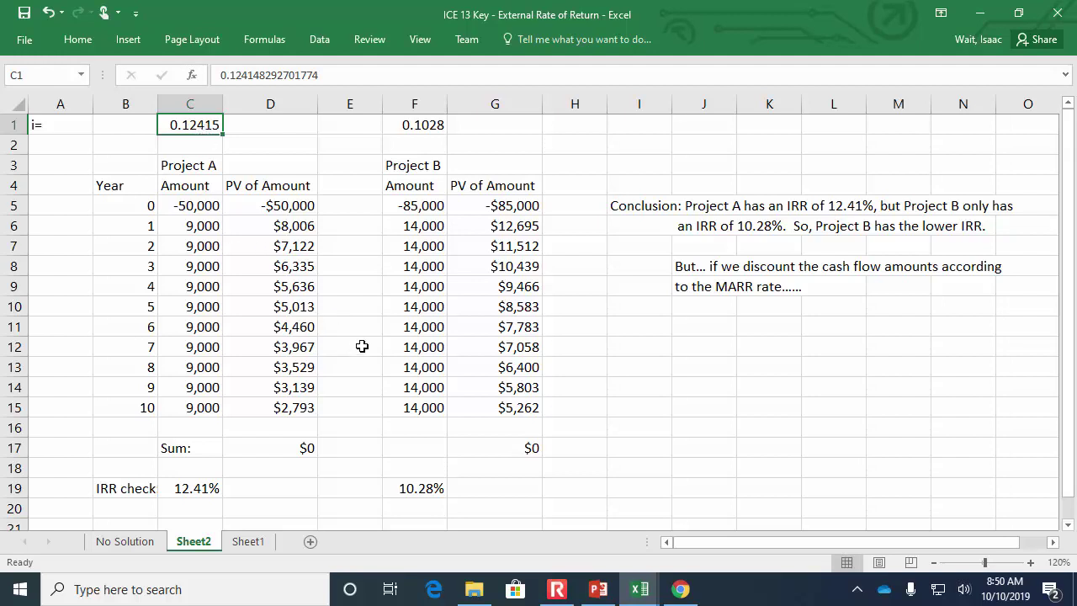
{"action": "left_click", "coordinate": [218, 165]}
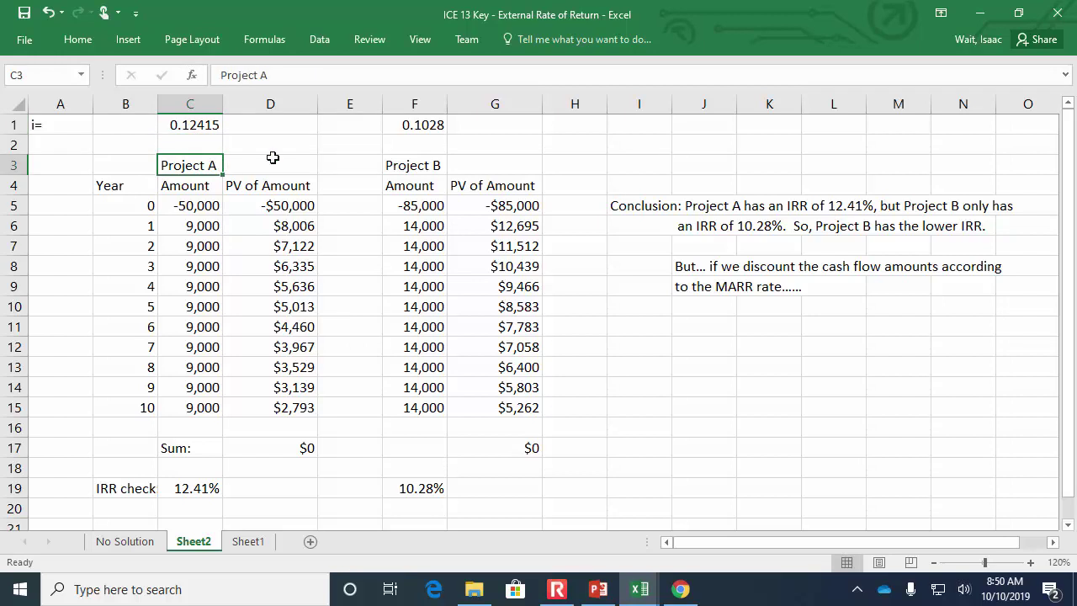
{"action": "left_click", "coordinate": [414, 163]}
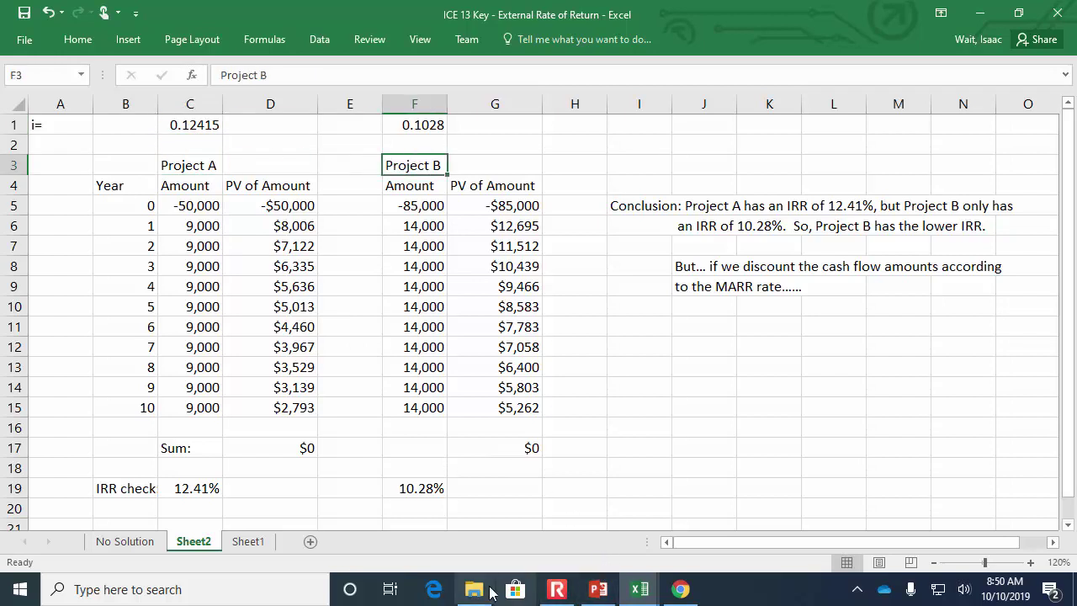
Step: Review the handwritten present worth calculations in Chrome and re-examine both projects' year 0 amounts and interest rates in the ICE 13 Key workbook in Excel
{"action": "left_click", "coordinate": [663, 595]}
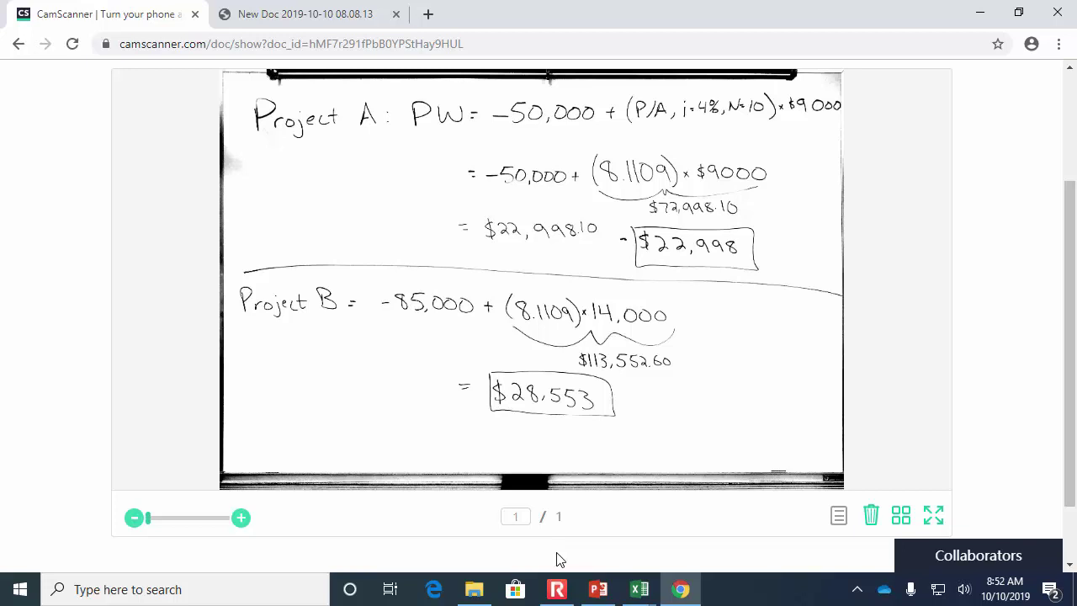
{"action": "left_click", "coordinate": [642, 593]}
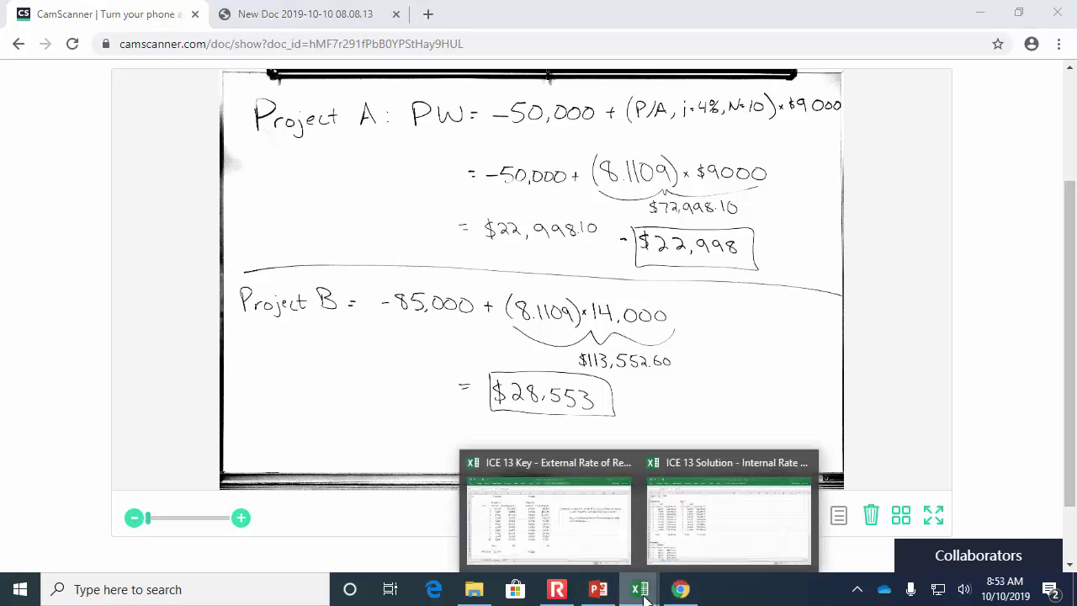
{"action": "left_click", "coordinate": [595, 544]}
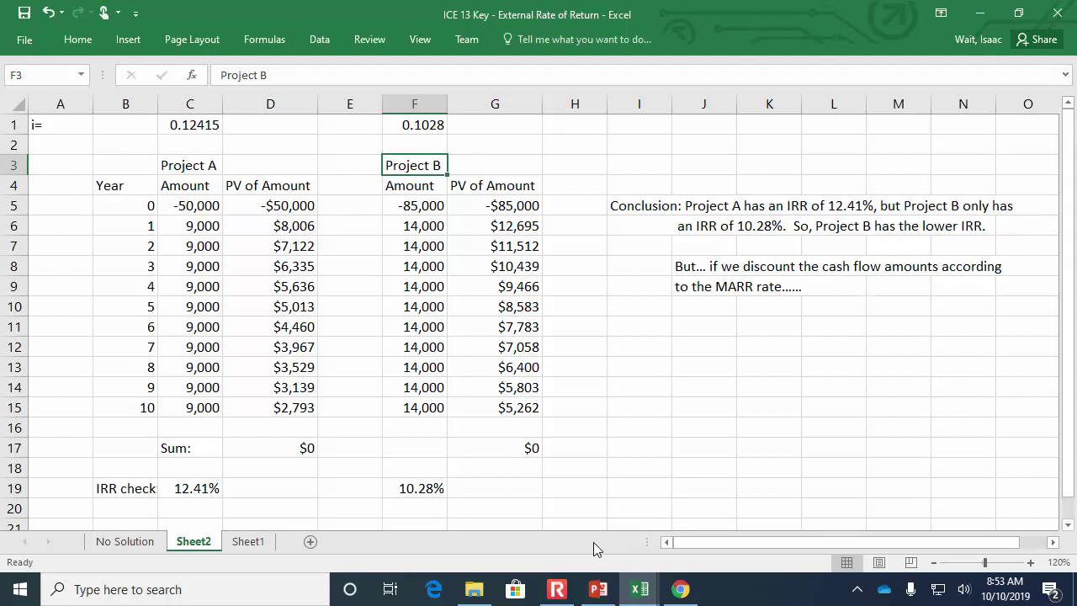
{"action": "left_click", "coordinate": [188, 207]}
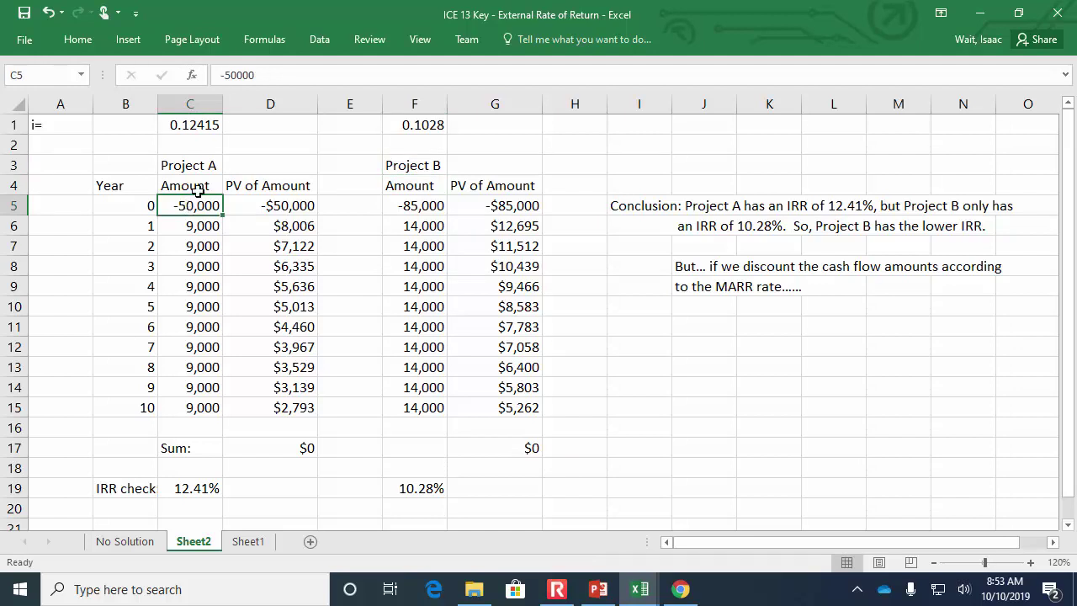
{"action": "left_click", "coordinate": [208, 125]}
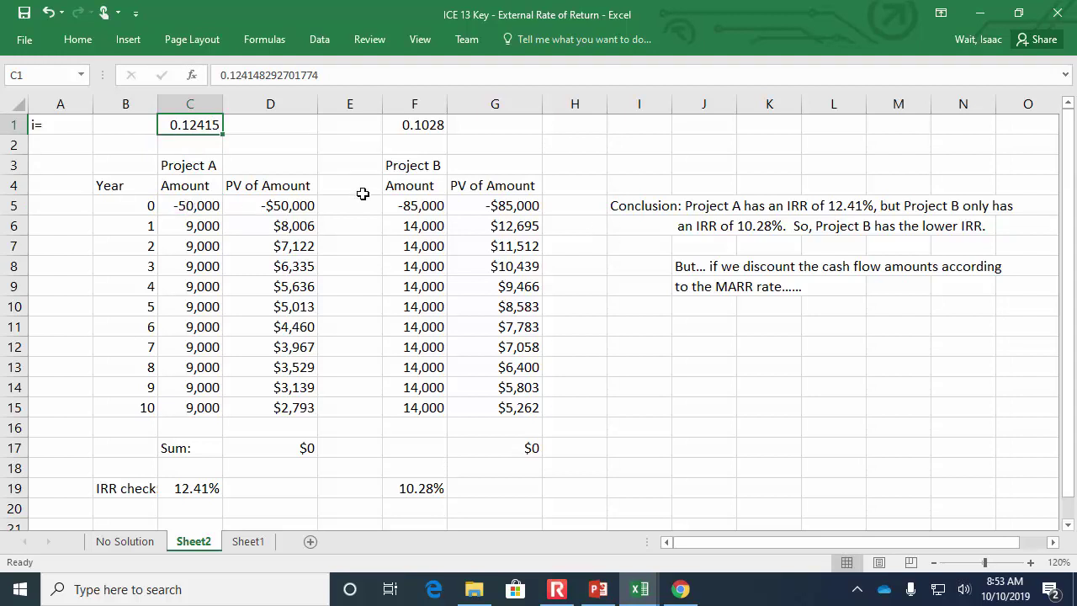
{"action": "left_click", "coordinate": [412, 205]}
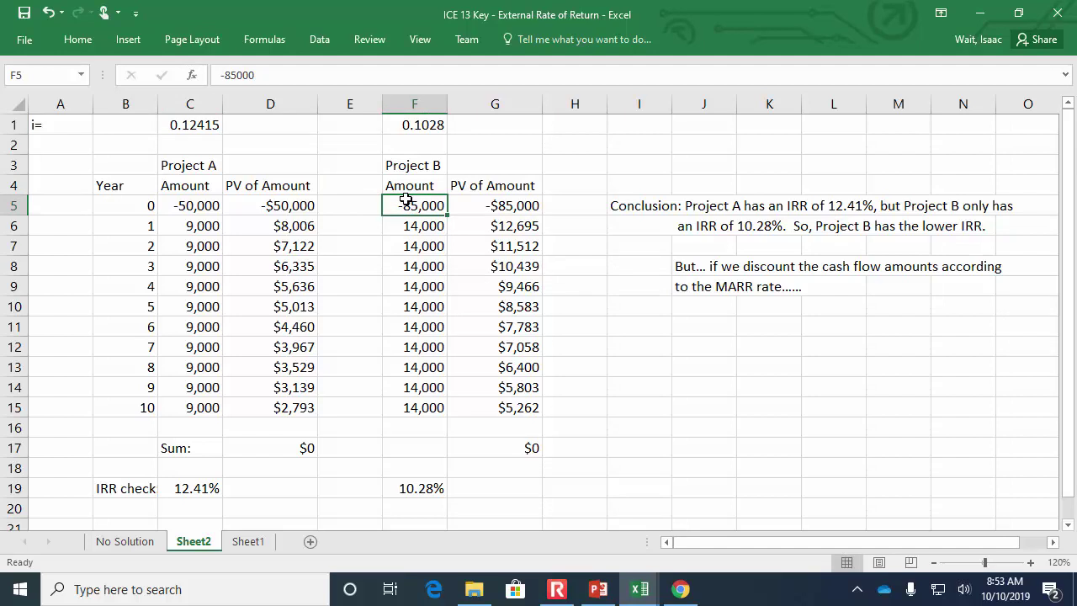
{"action": "left_click", "coordinate": [413, 126]}
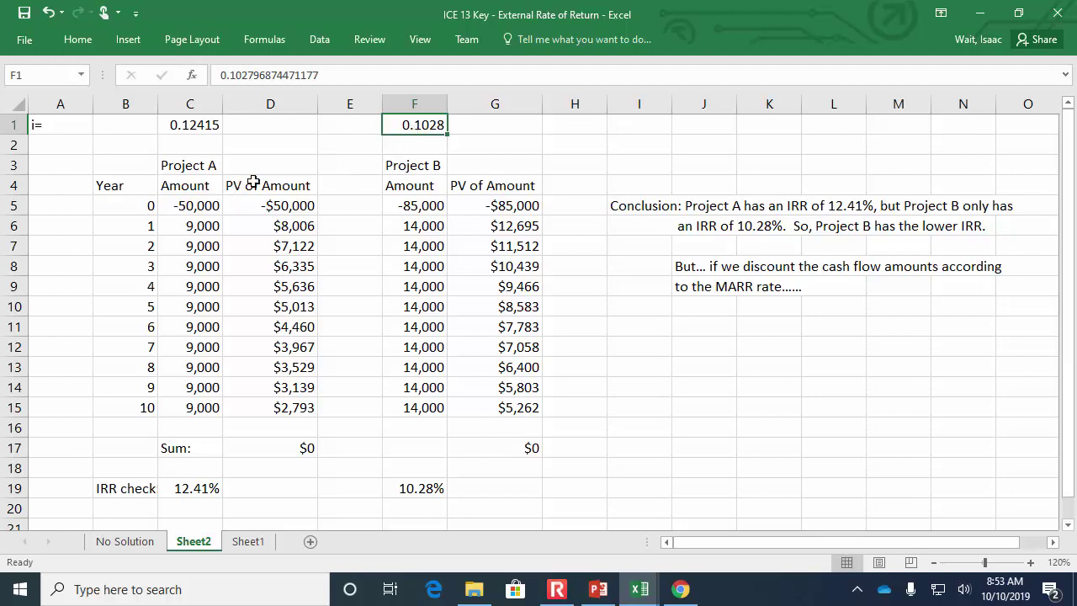
{"action": "left_click", "coordinate": [421, 208]}
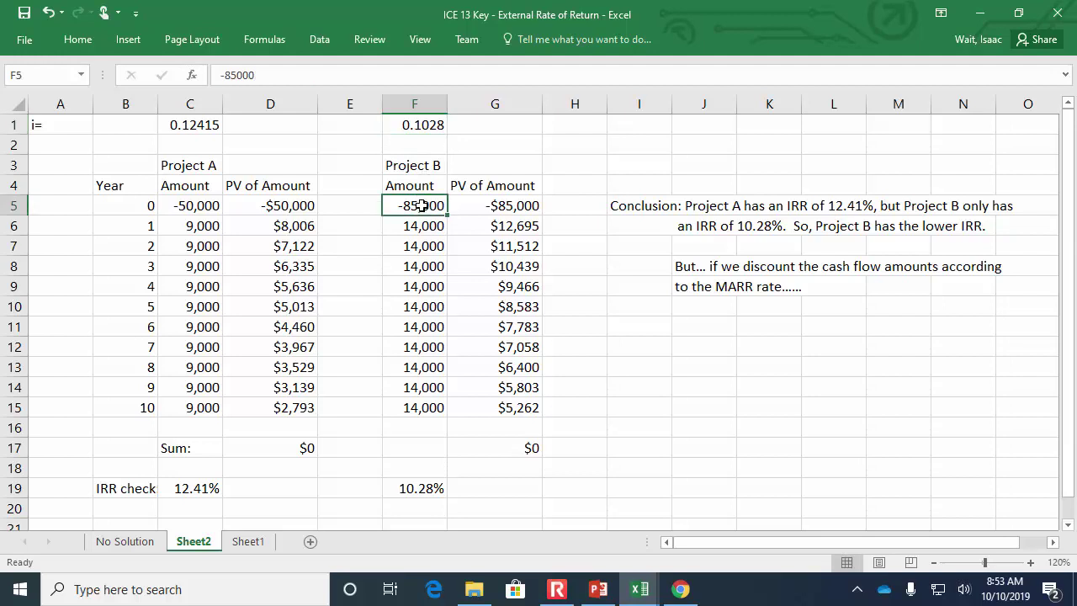
{"action": "left_click", "coordinate": [418, 131]}
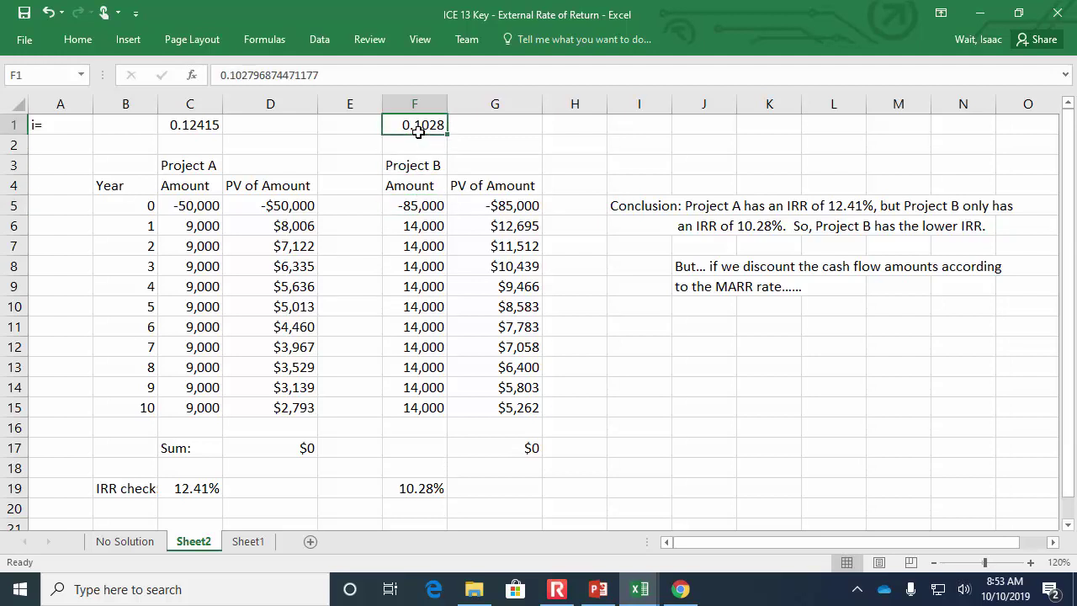
{"action": "left_click", "coordinate": [179, 199]}
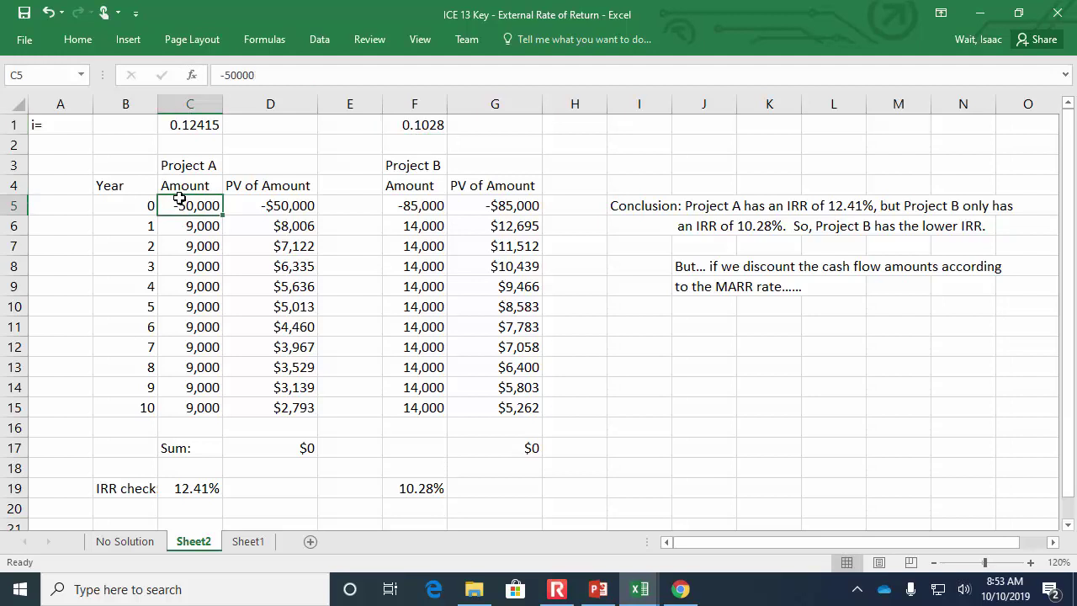
{"action": "left_click", "coordinate": [195, 123]}
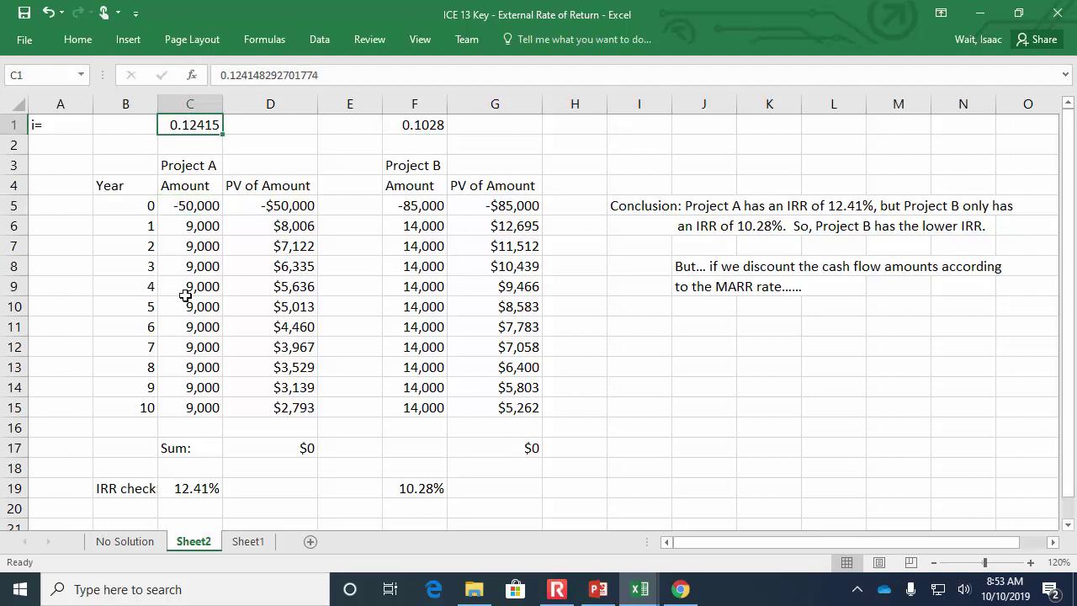
Step: Compare the handwritten present worth calculations in Chrome with the questions on the Comparing IRRs slide in PowerPoint, ending on the slide
{"action": "left_click", "coordinate": [680, 589]}
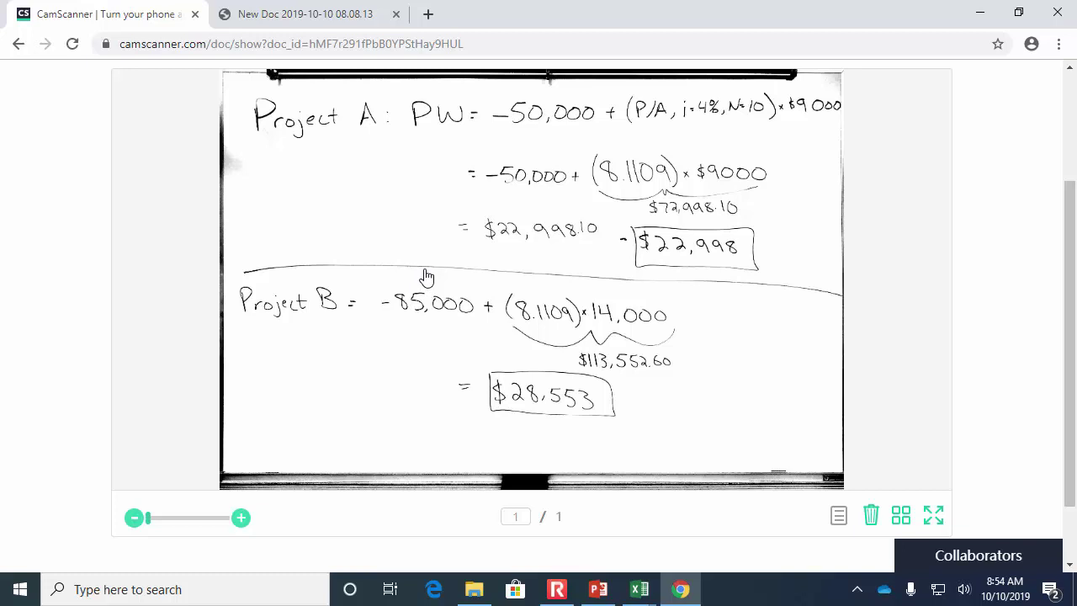
{"action": "left_click", "coordinate": [596, 591]}
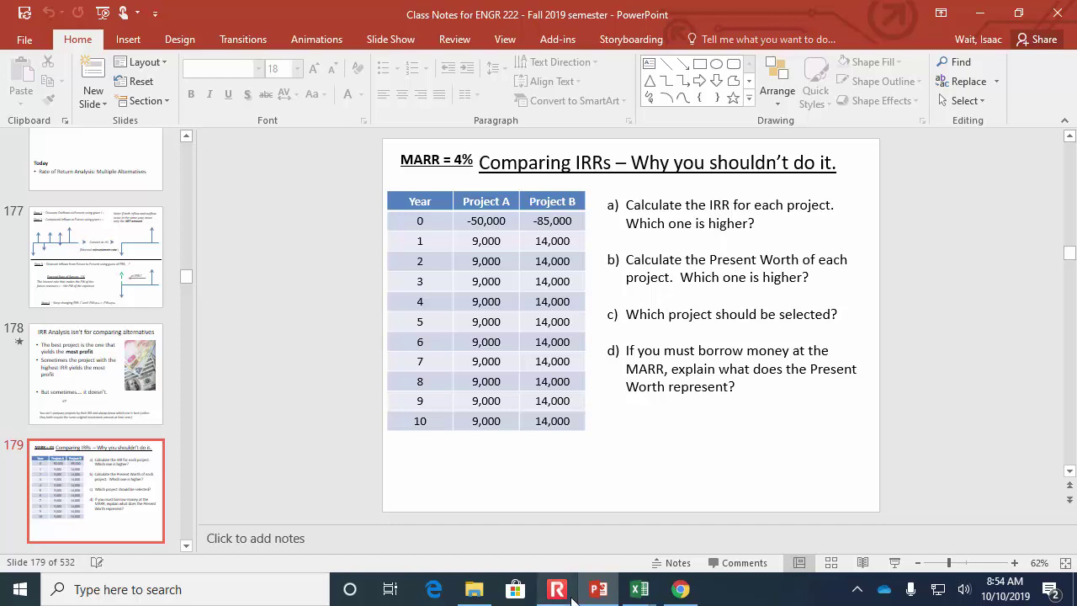
{"action": "left_click", "coordinate": [673, 591]}
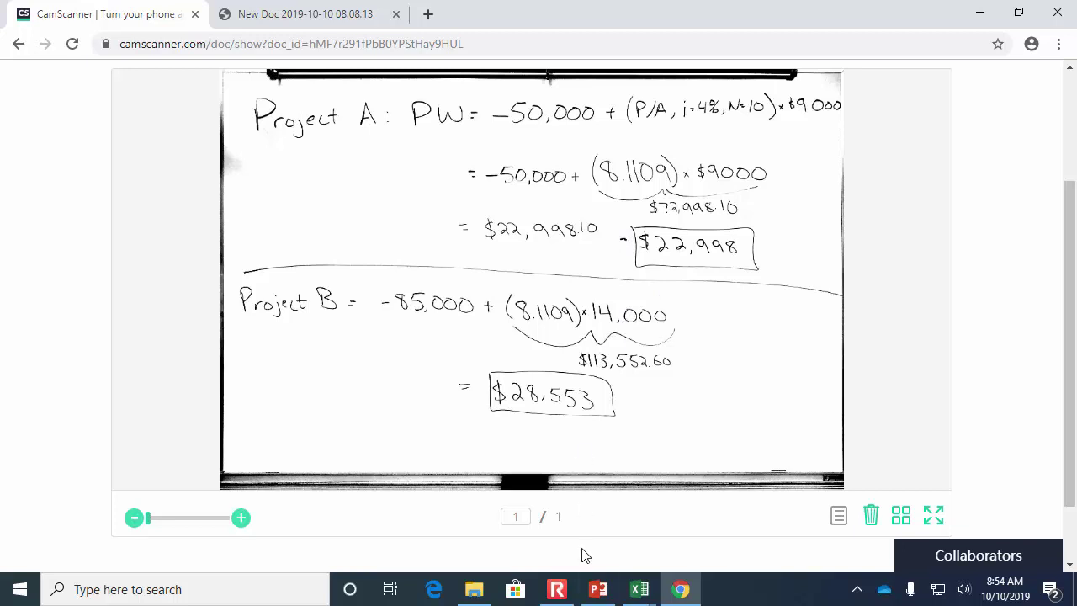
{"action": "left_click", "coordinate": [598, 589]}
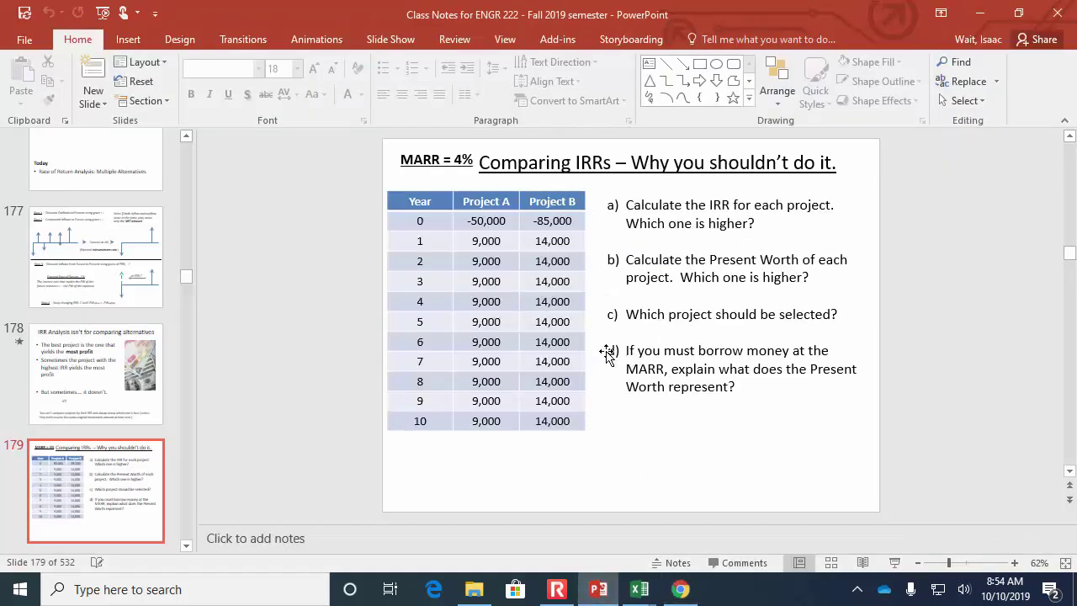